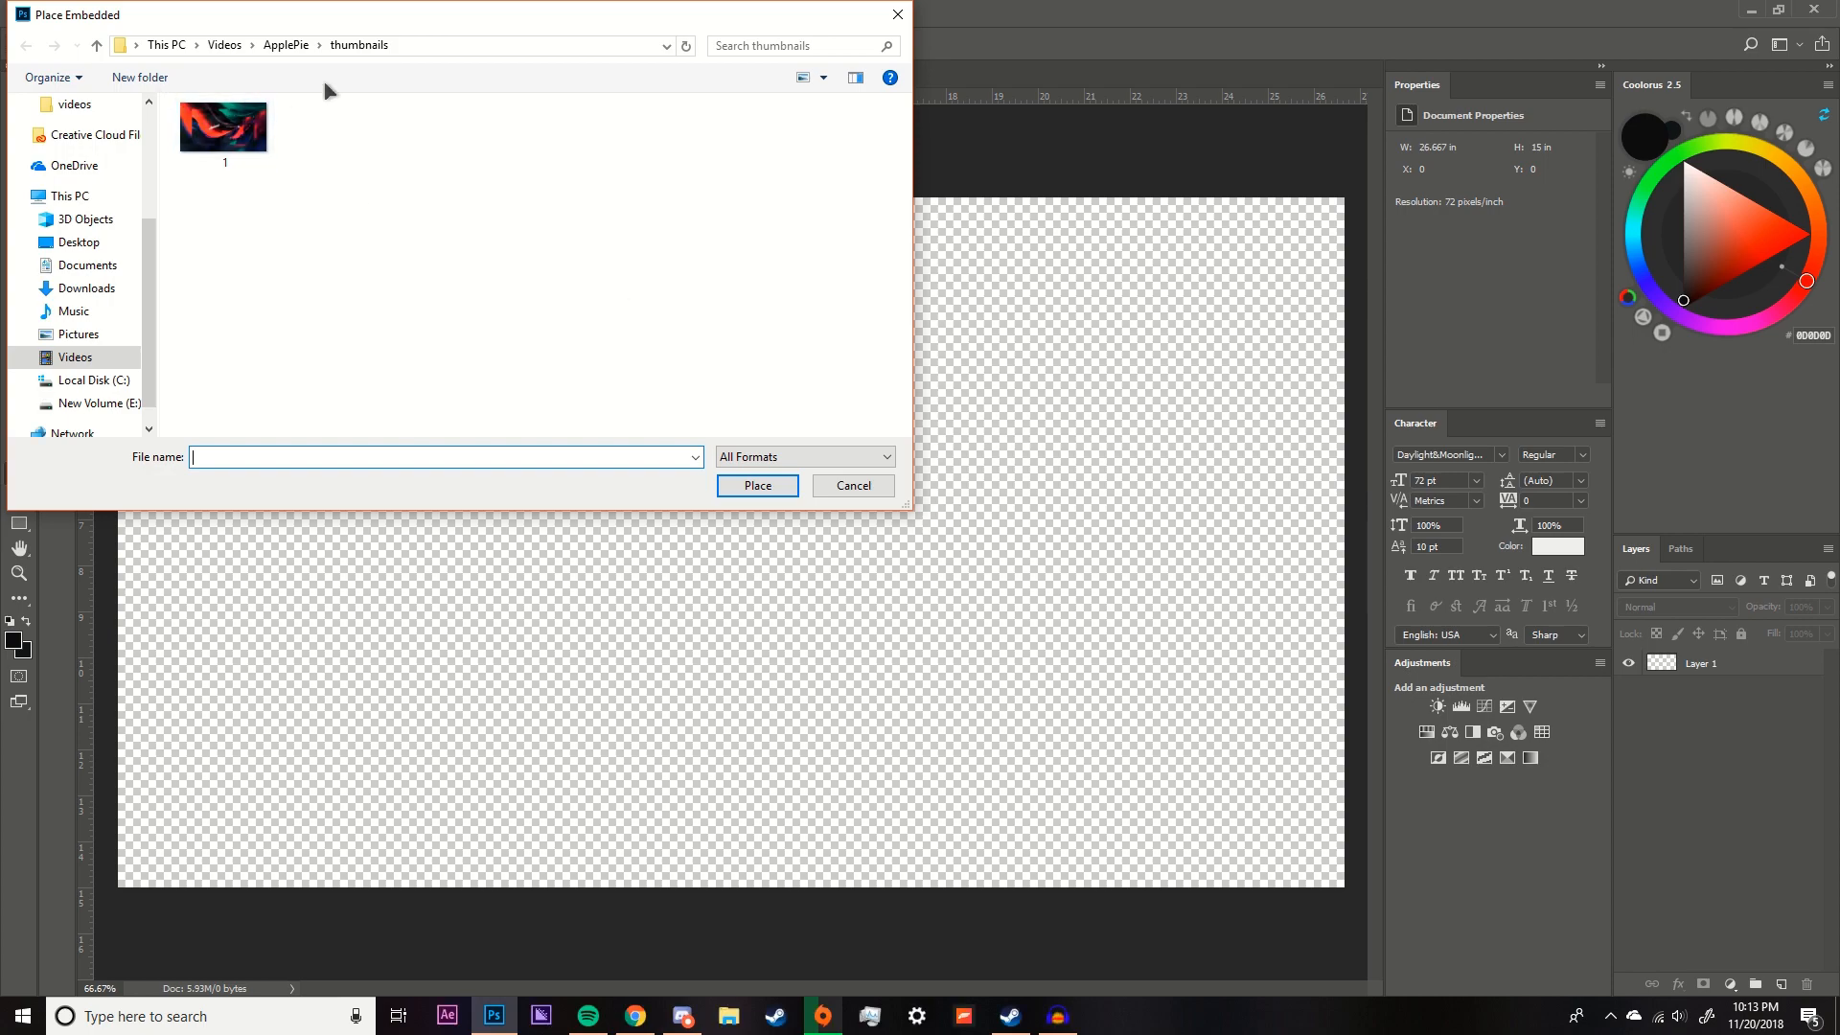
Browse to the Images folder inside Pictures to find a file to place in the document.
click(286, 46)
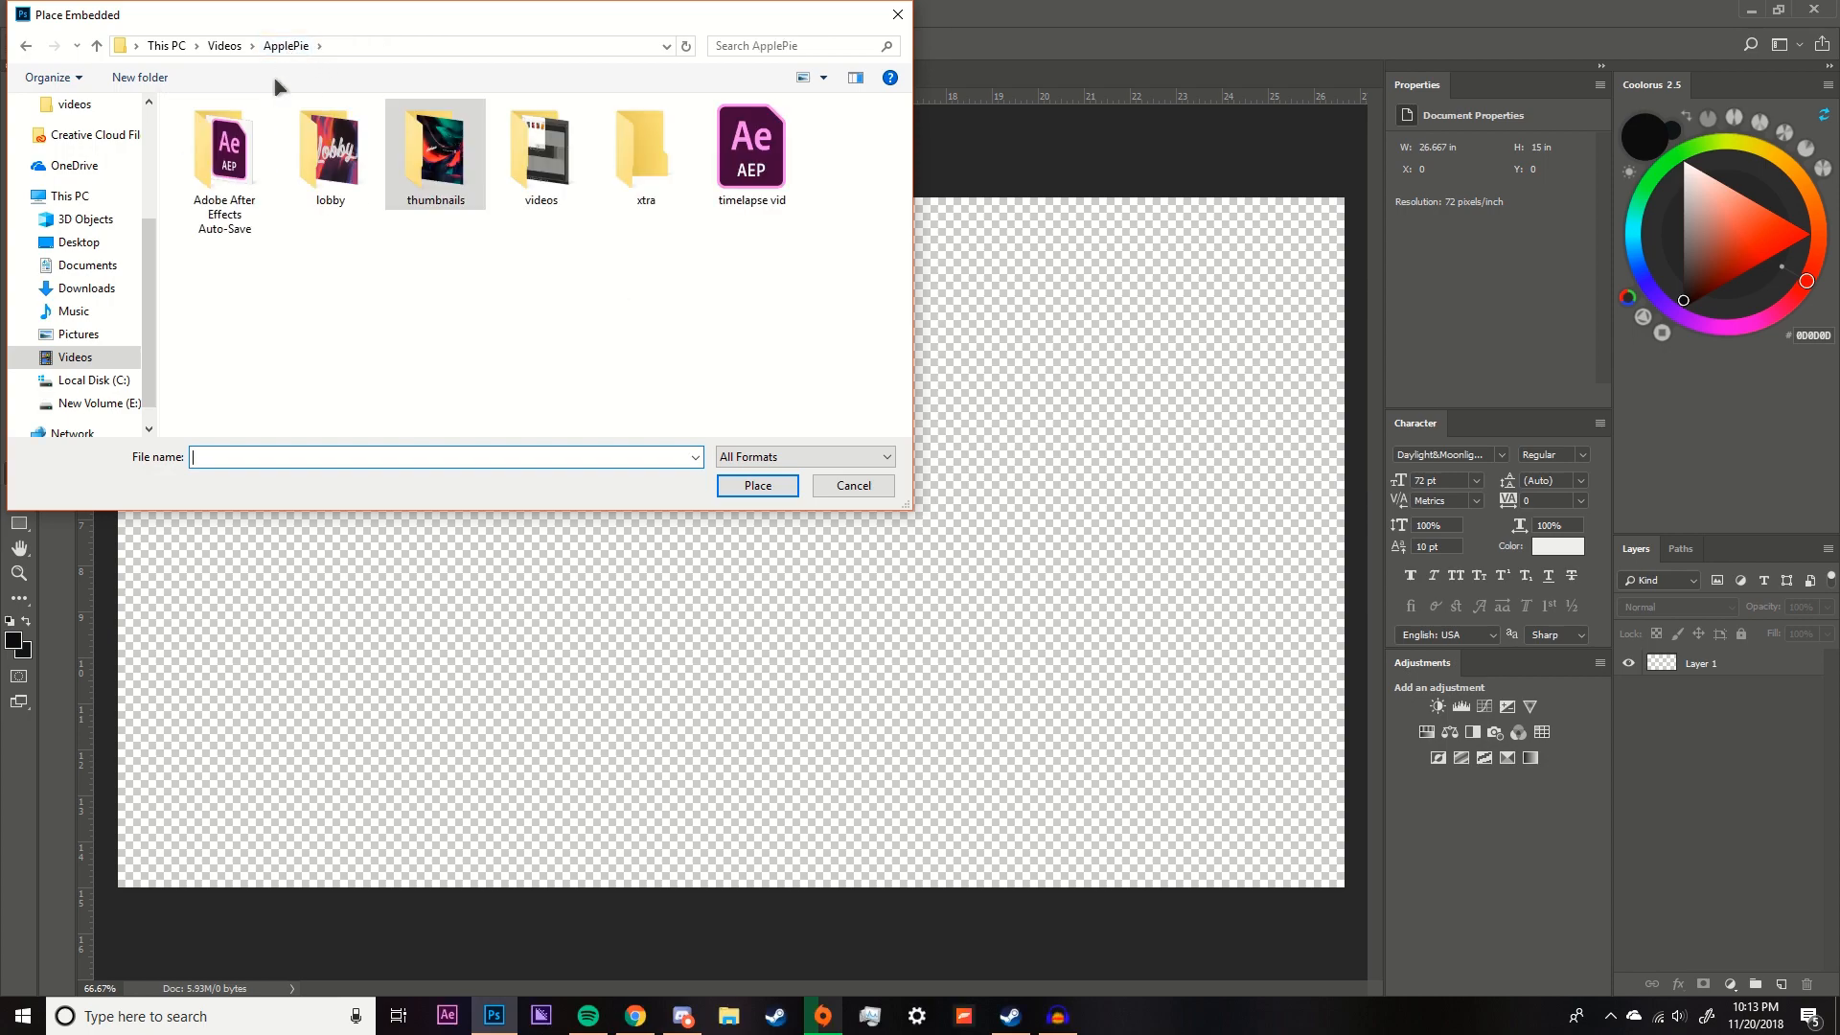
click(226, 46)
click(79, 333)
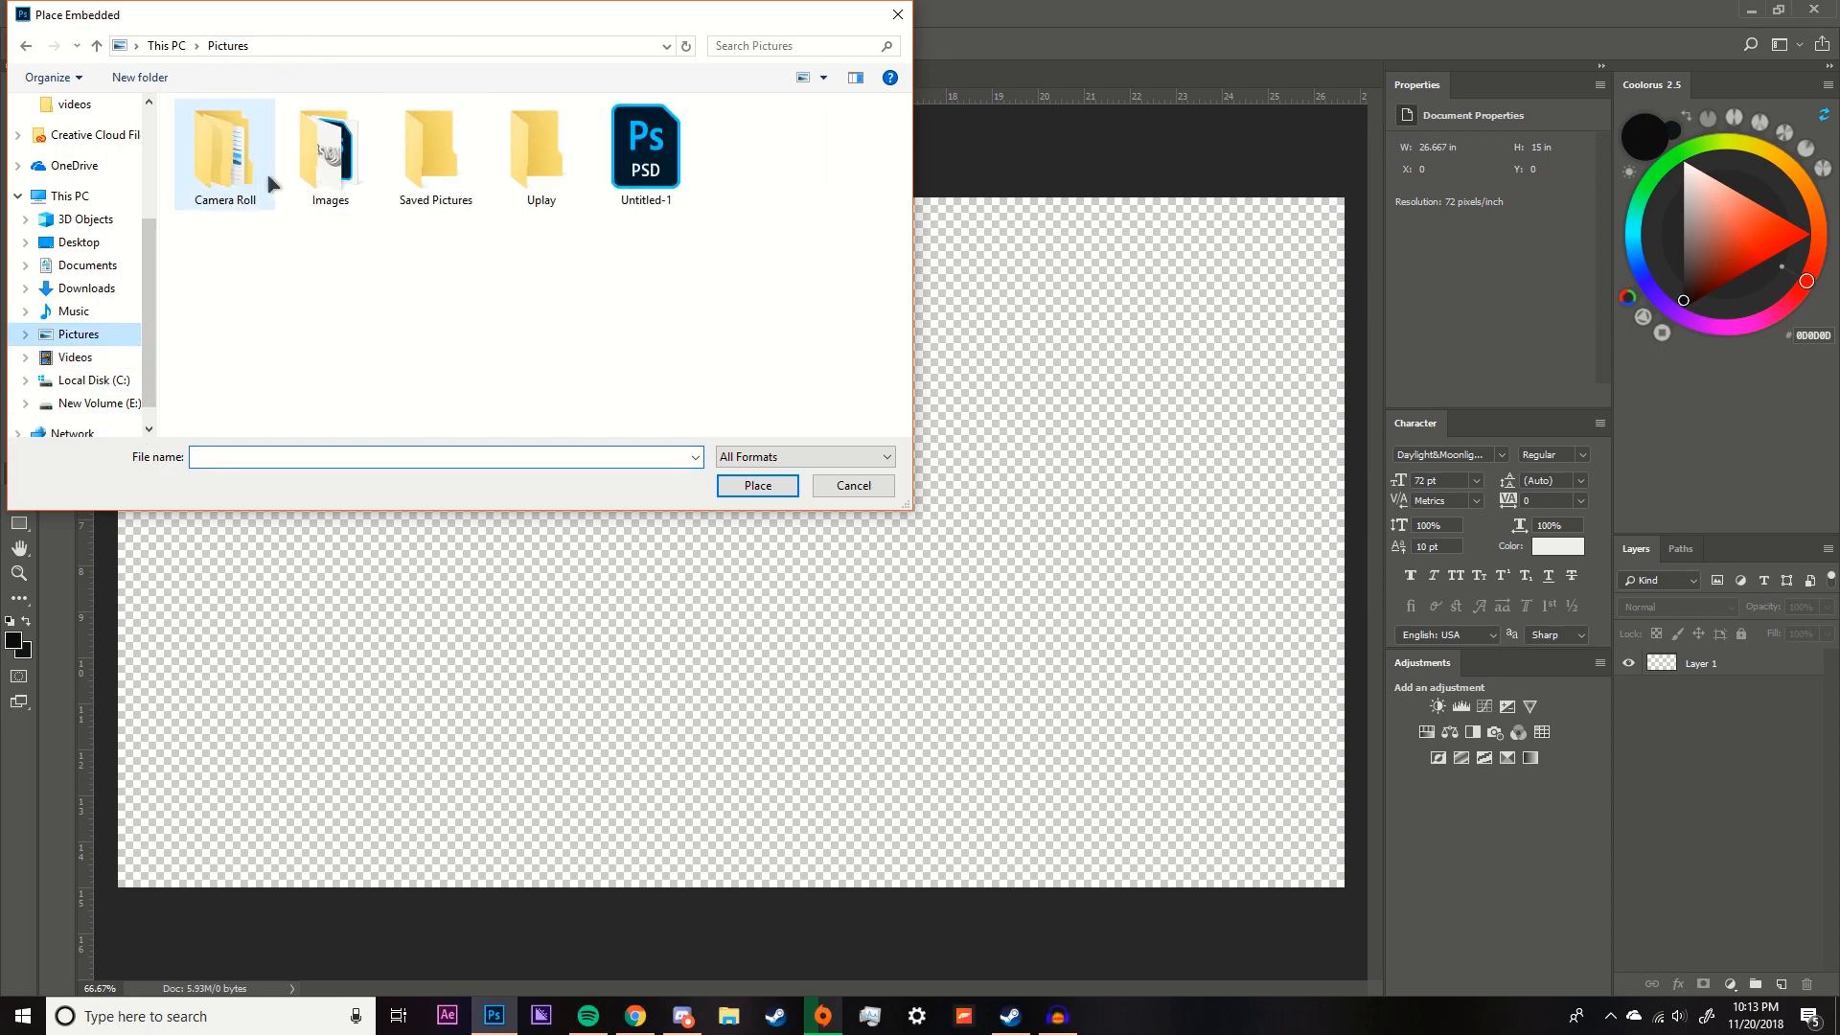
double_click(225, 153)
key(BackSpace)
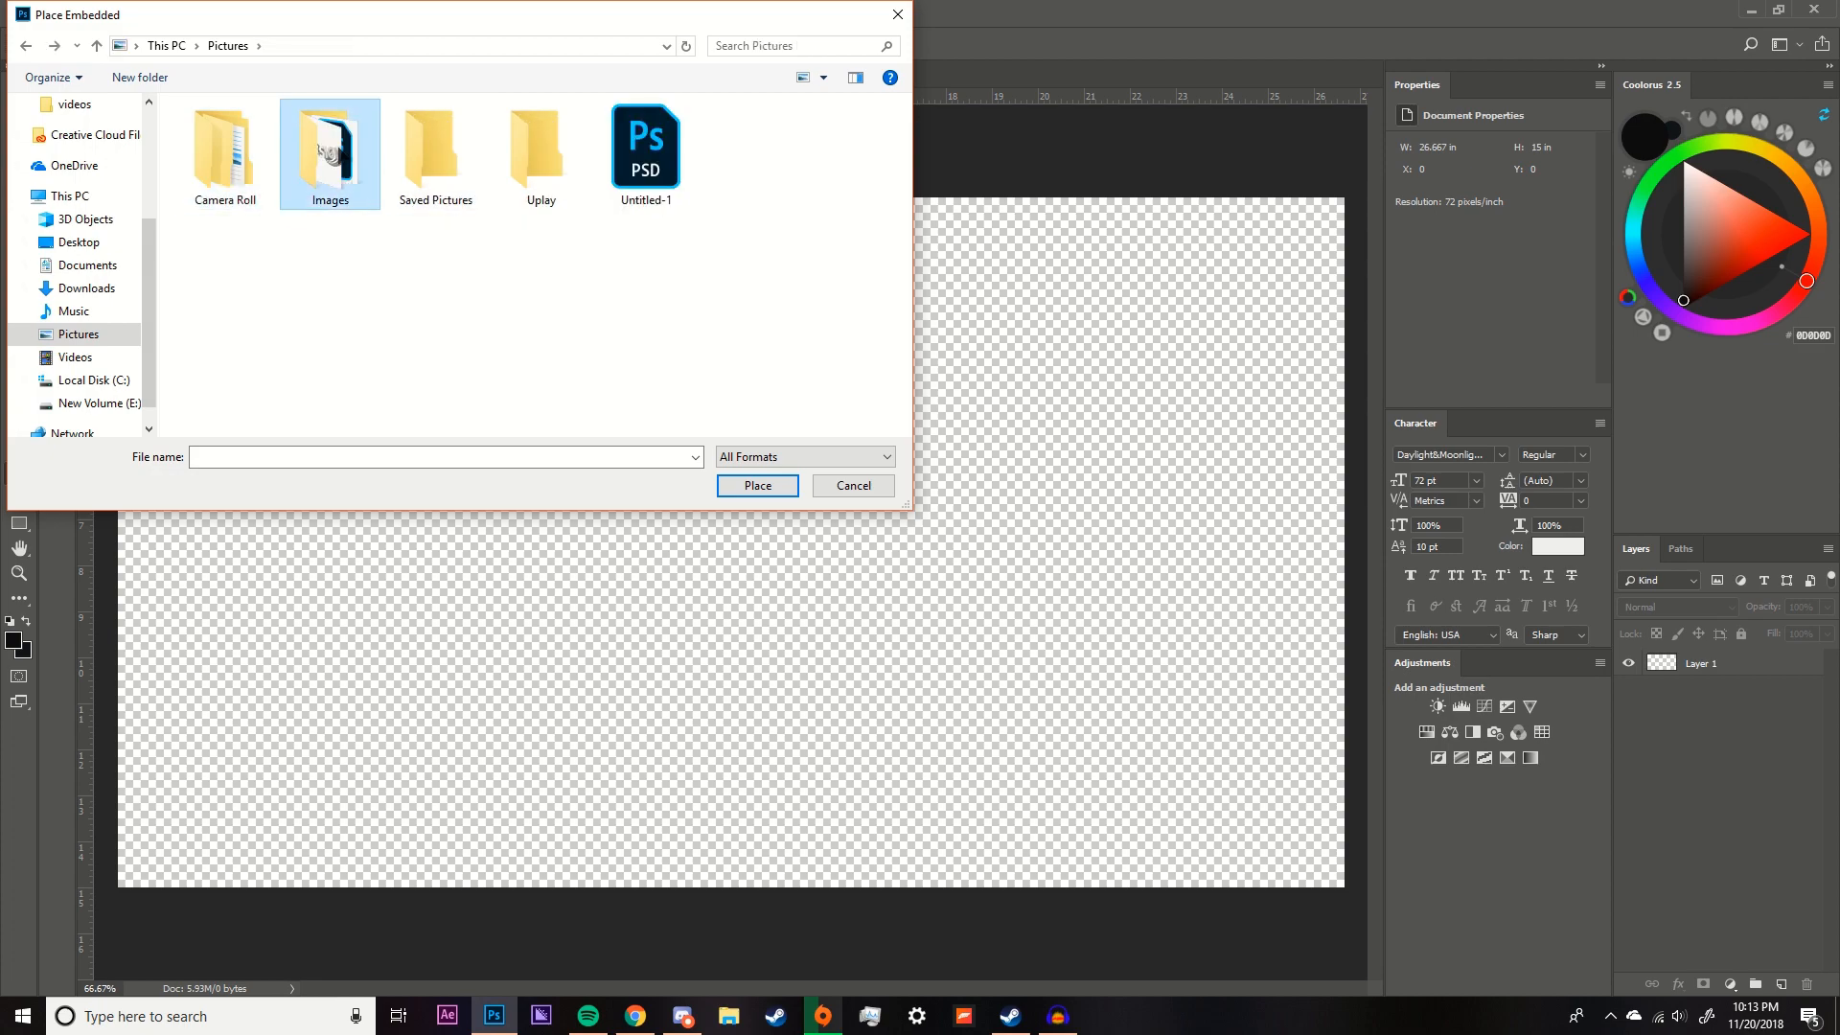
double_click(331, 154)
Look through the Background folder and its skii subfolder for a picture, and return to the Images folder.
double_click(225, 153)
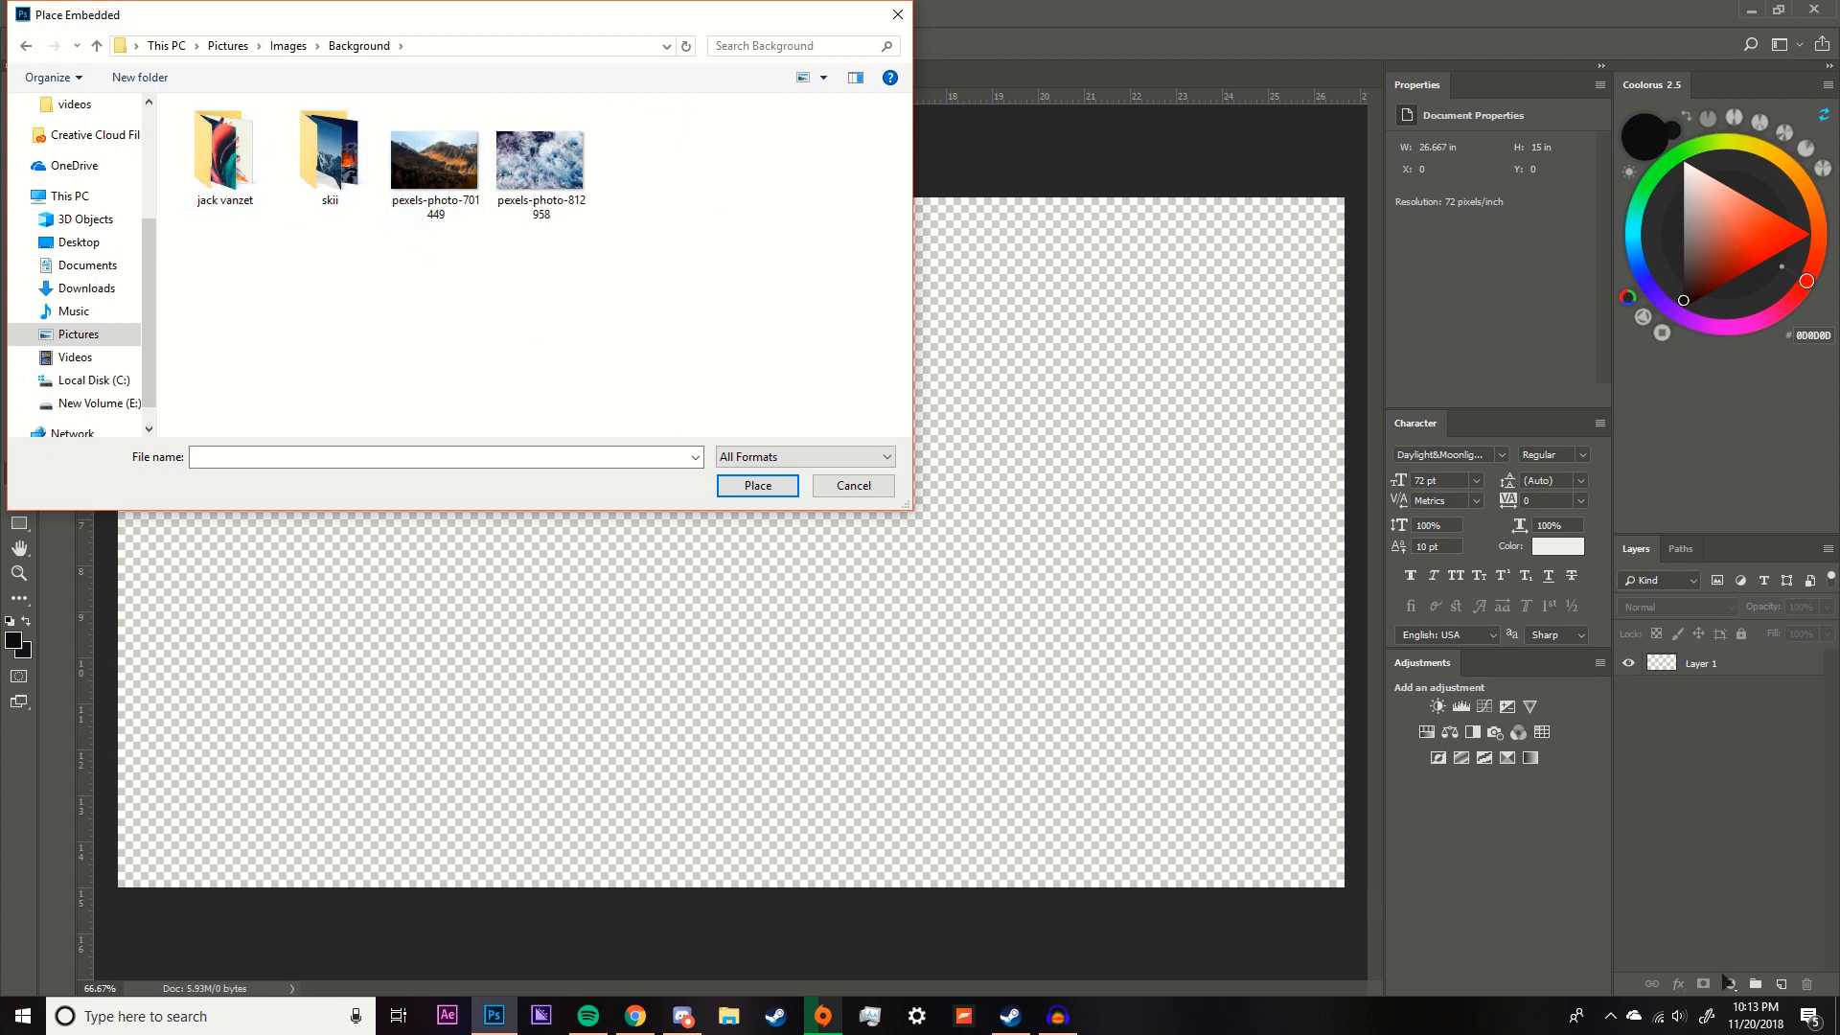
click(1678, 1015)
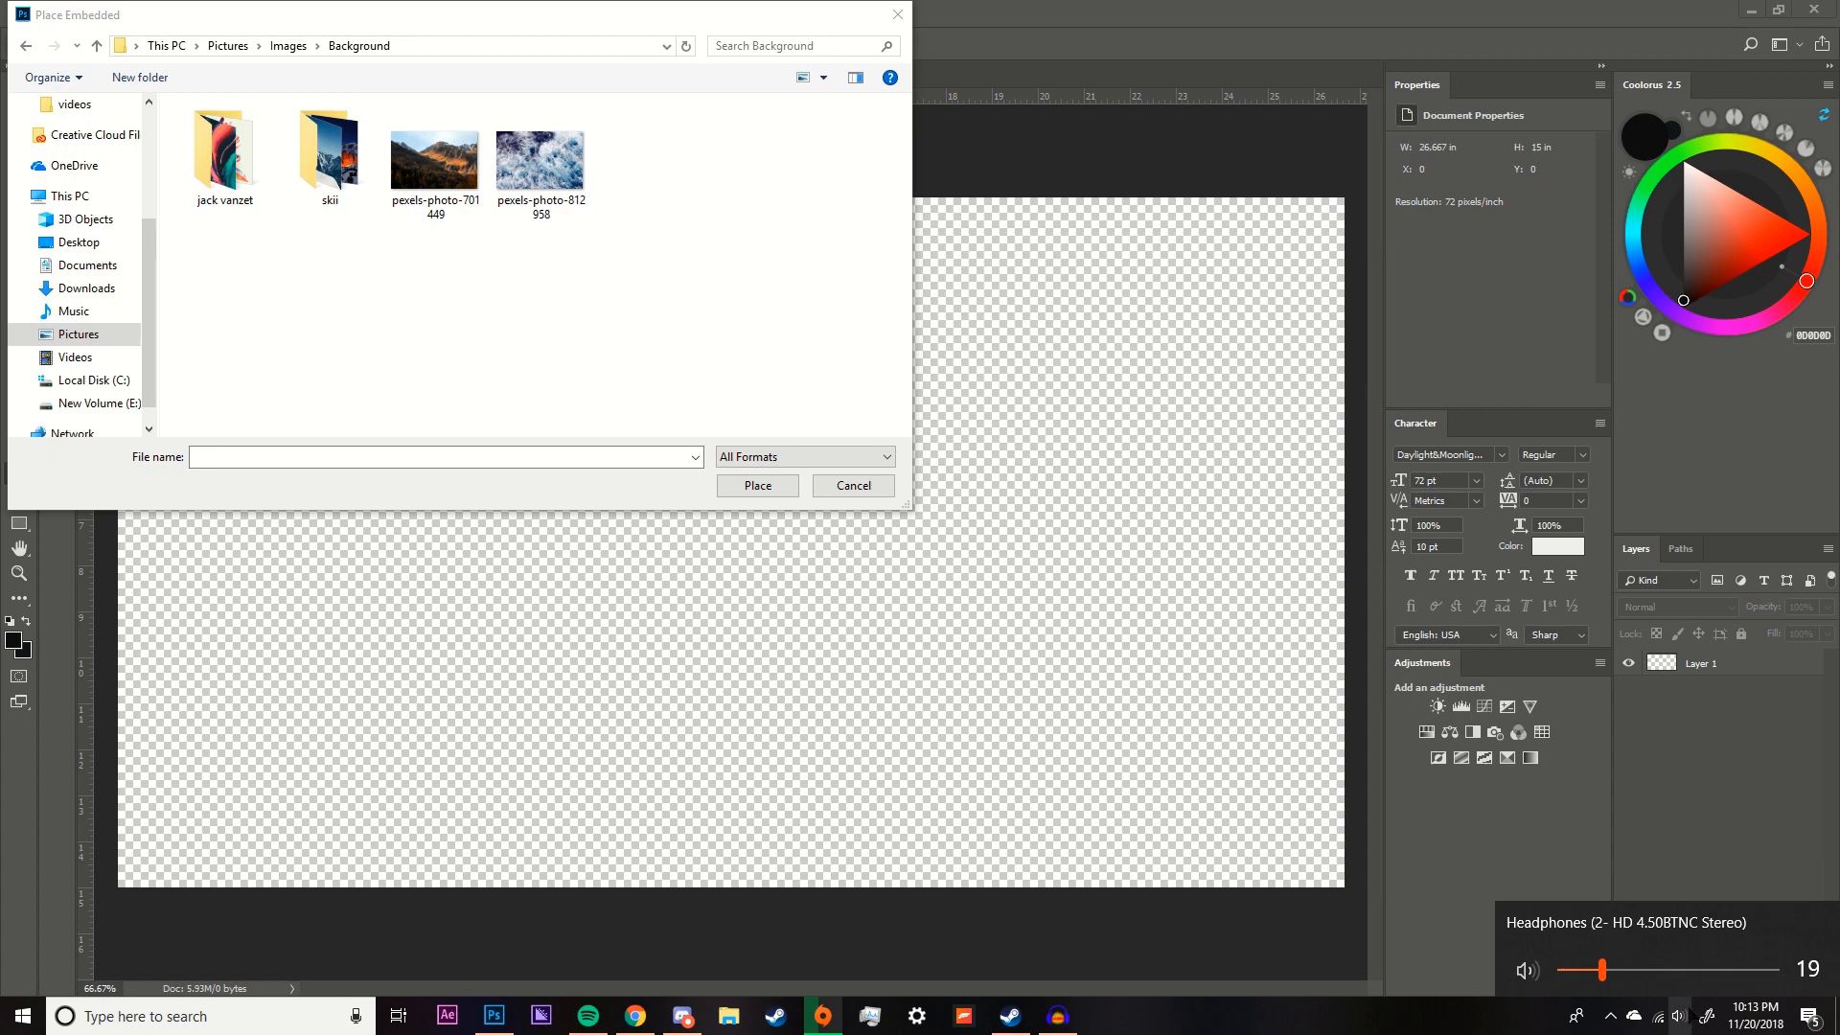
click(581, 395)
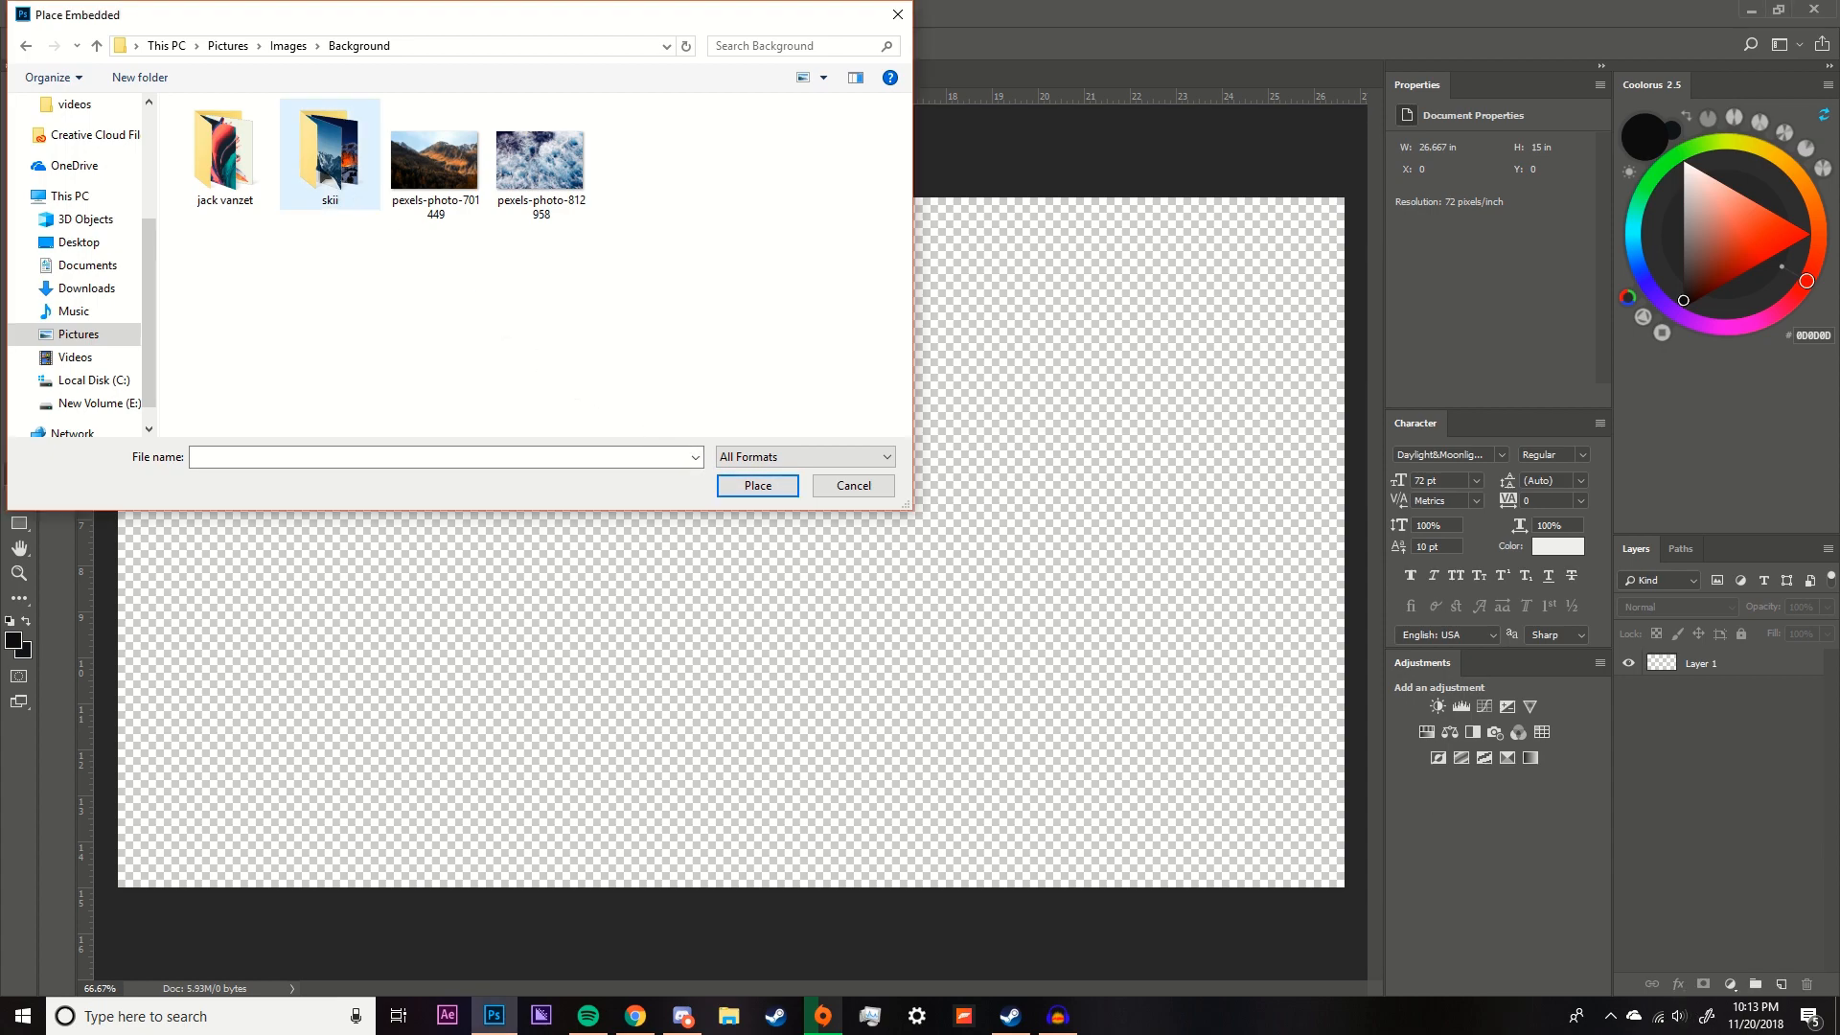
double_click(330, 153)
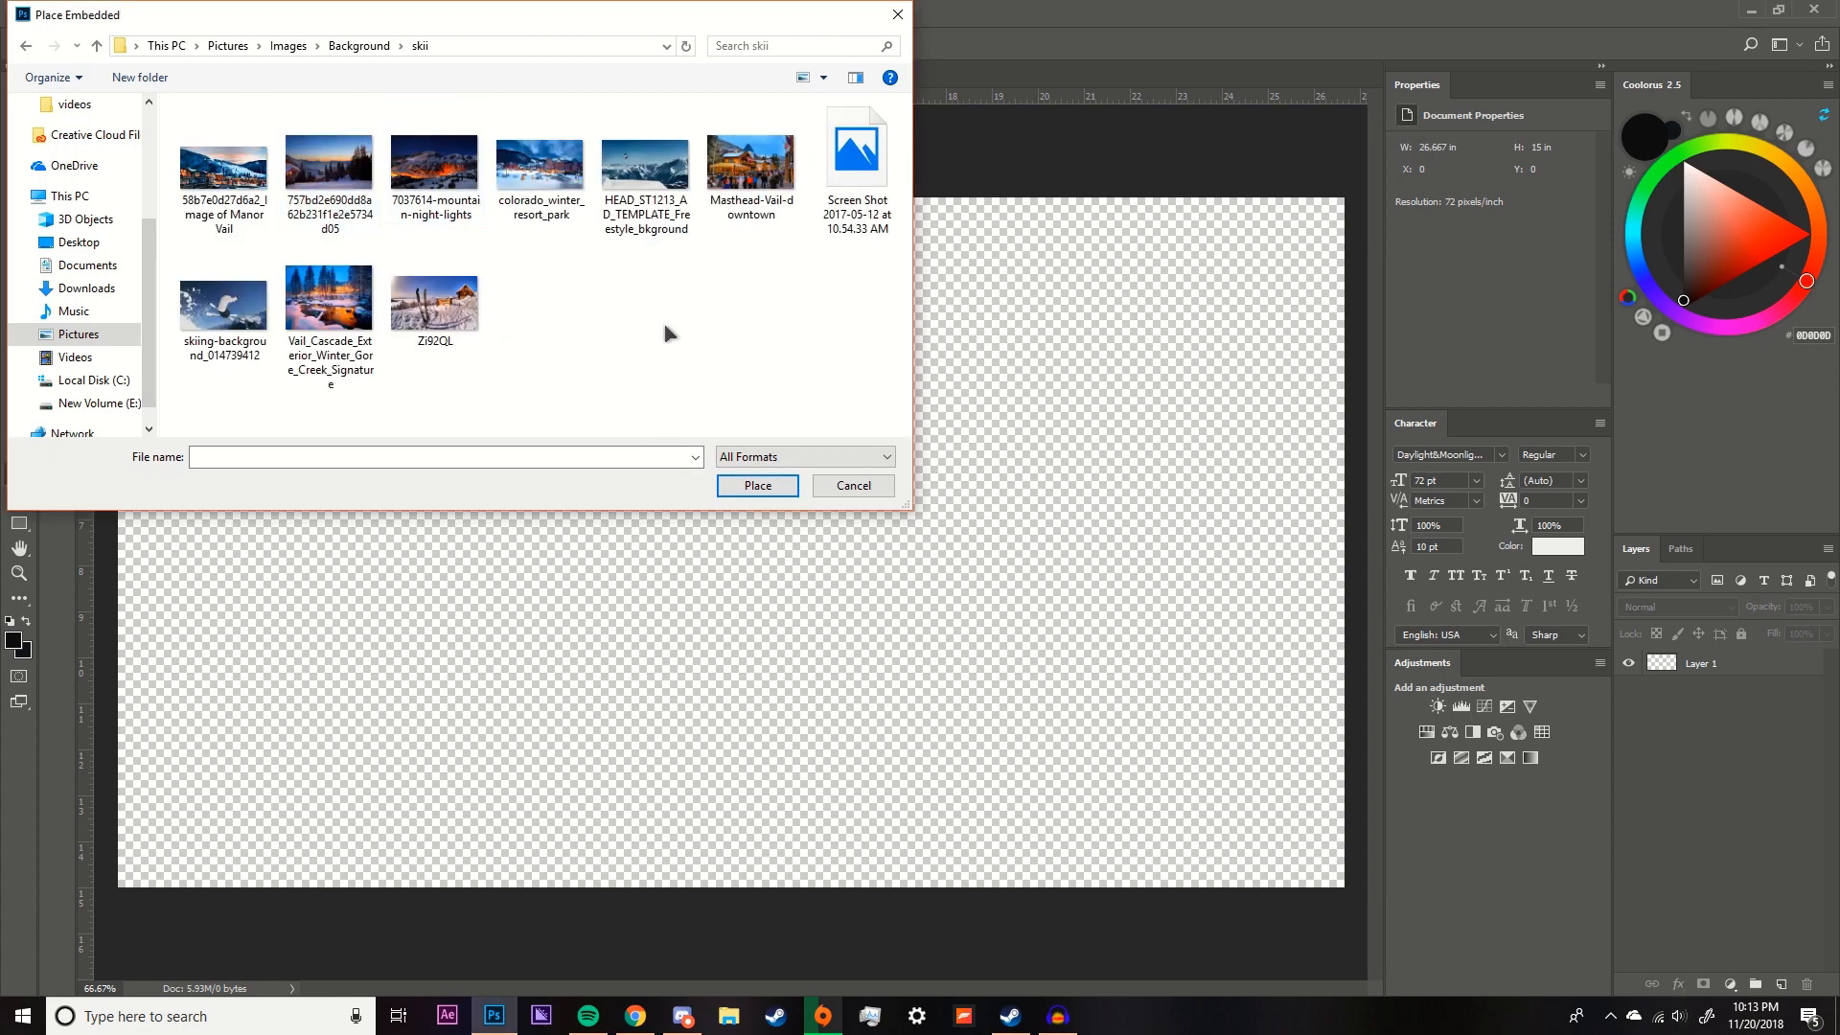
key(BackSpace)
key(BackSpace)
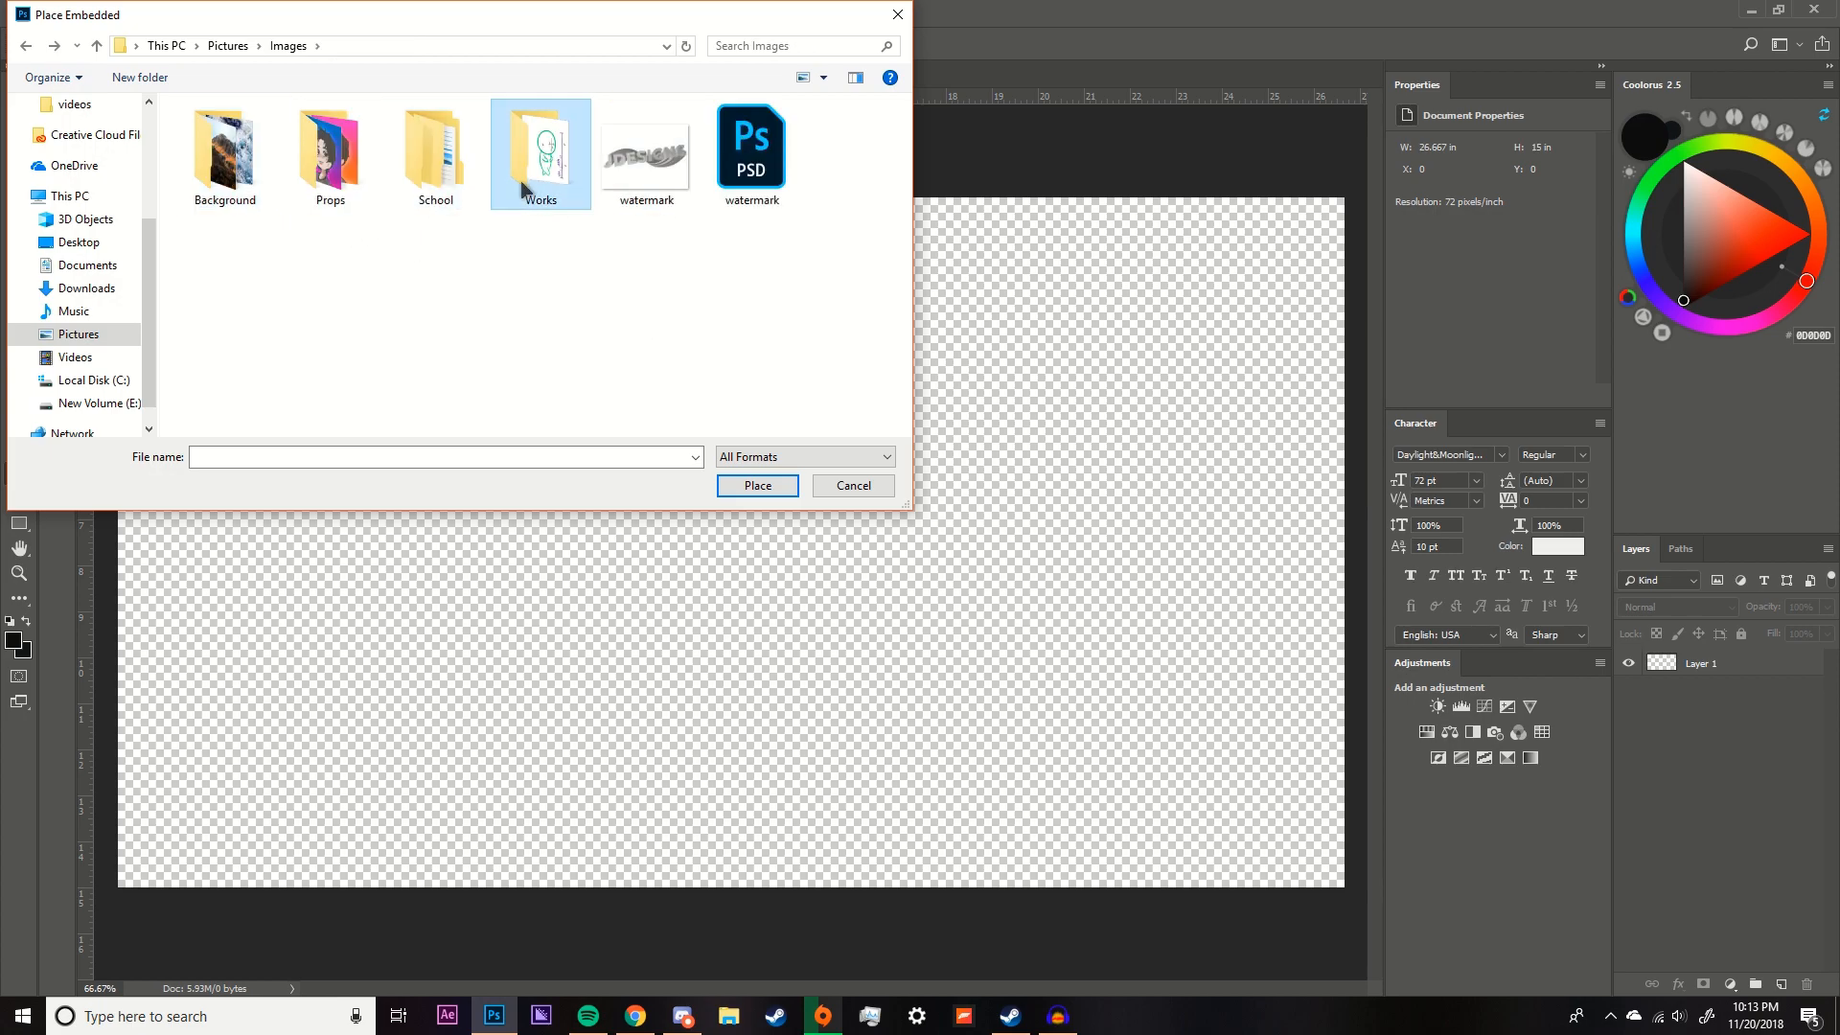
Place the image "2018-11-10 (1)" from Works > FH$ > scrap as an embedded object.
double_click(525, 189)
double_click(840, 266)
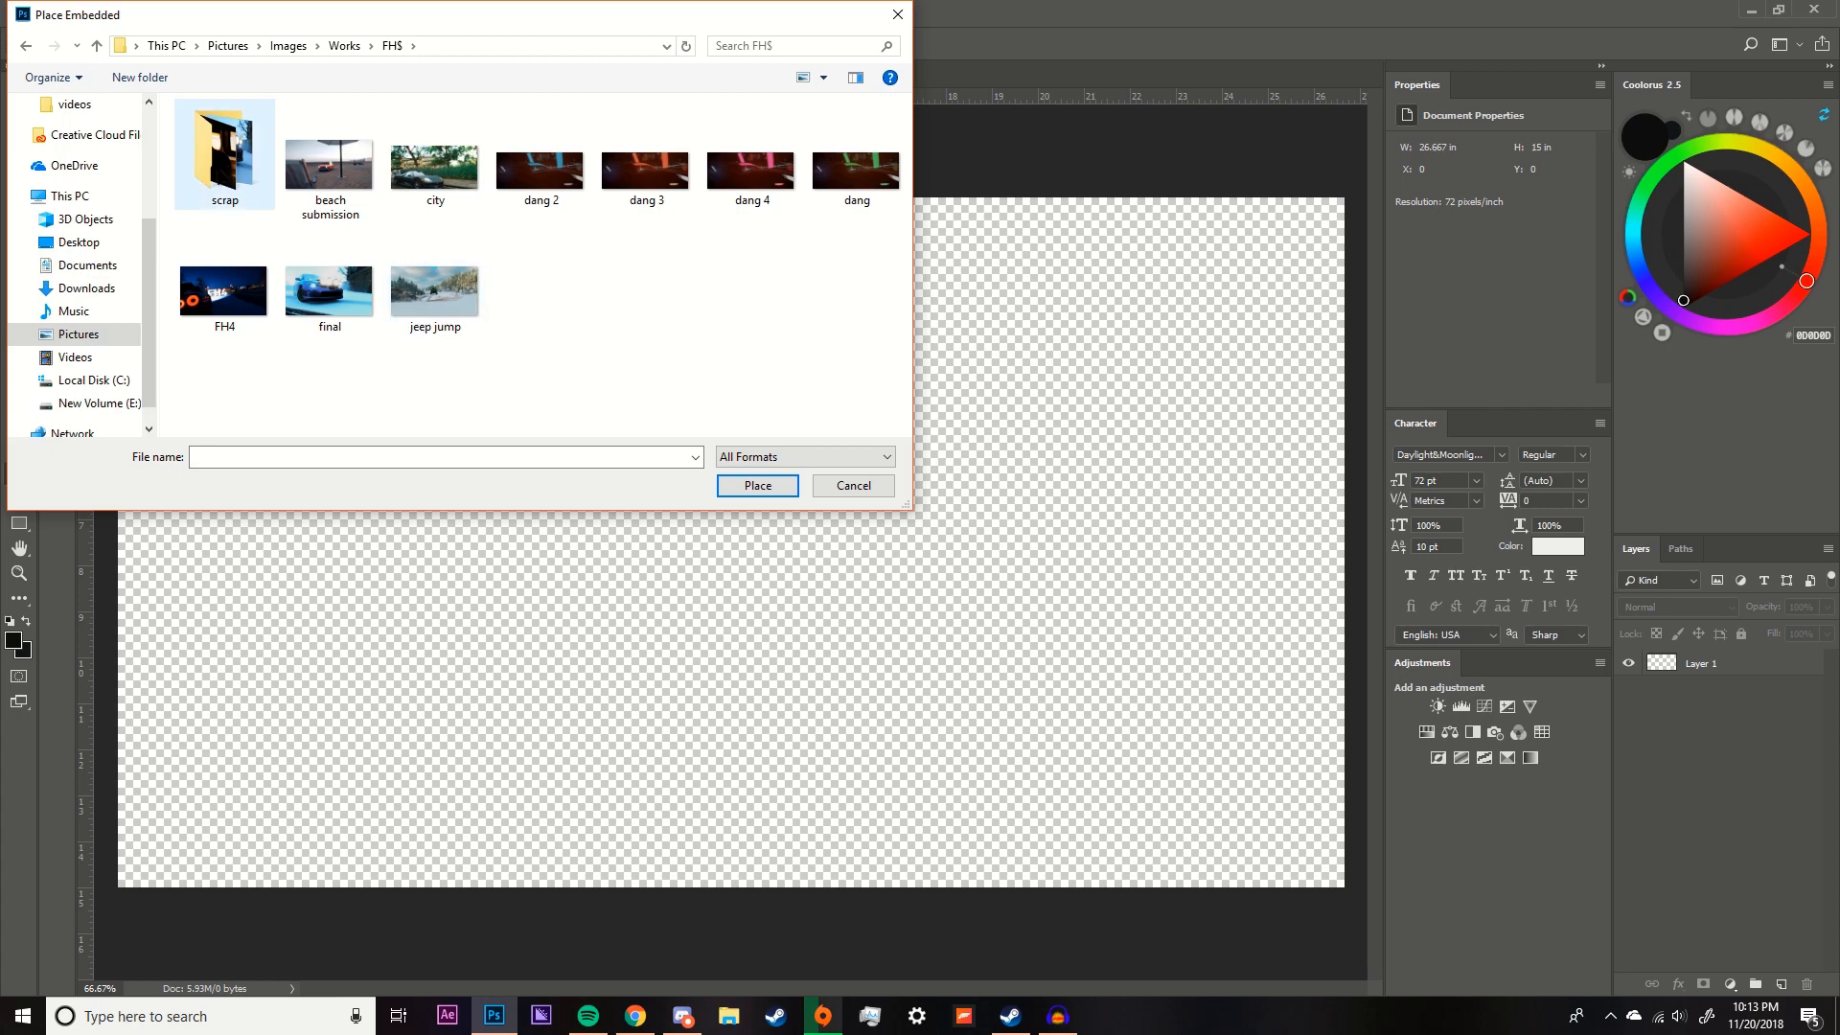
double_click(233, 161)
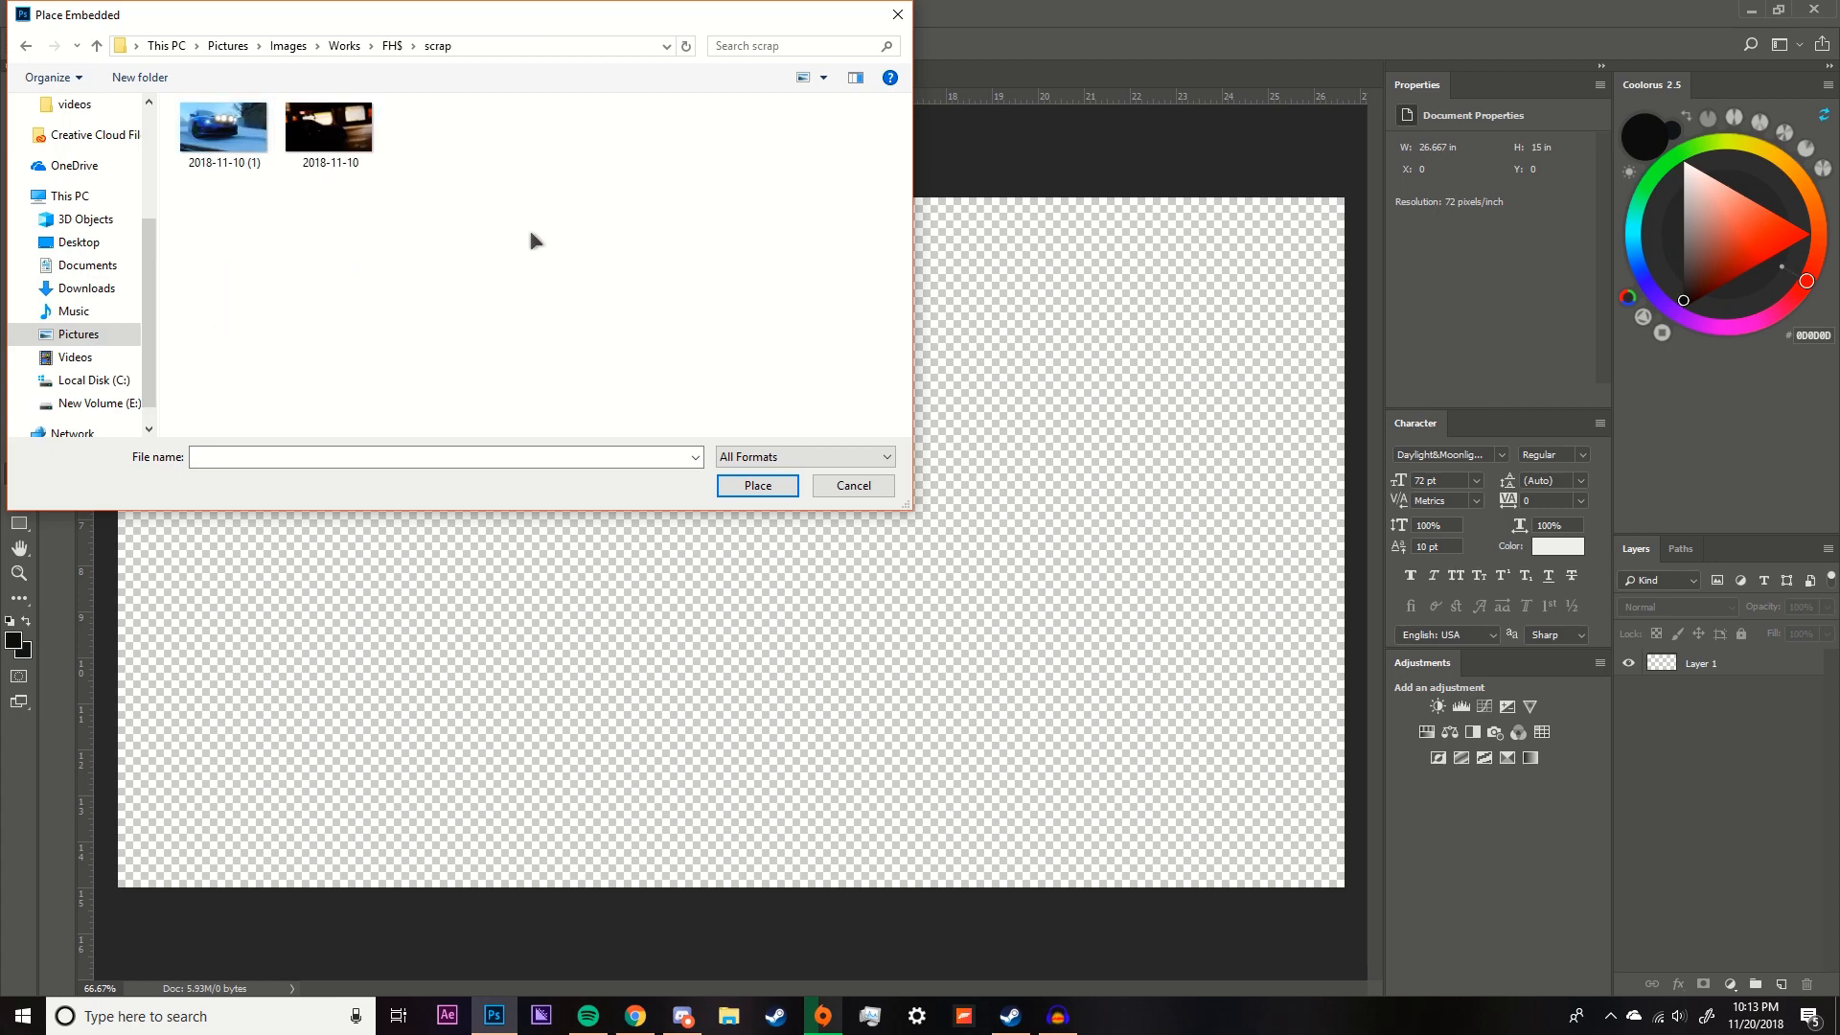
double_click(228, 137)
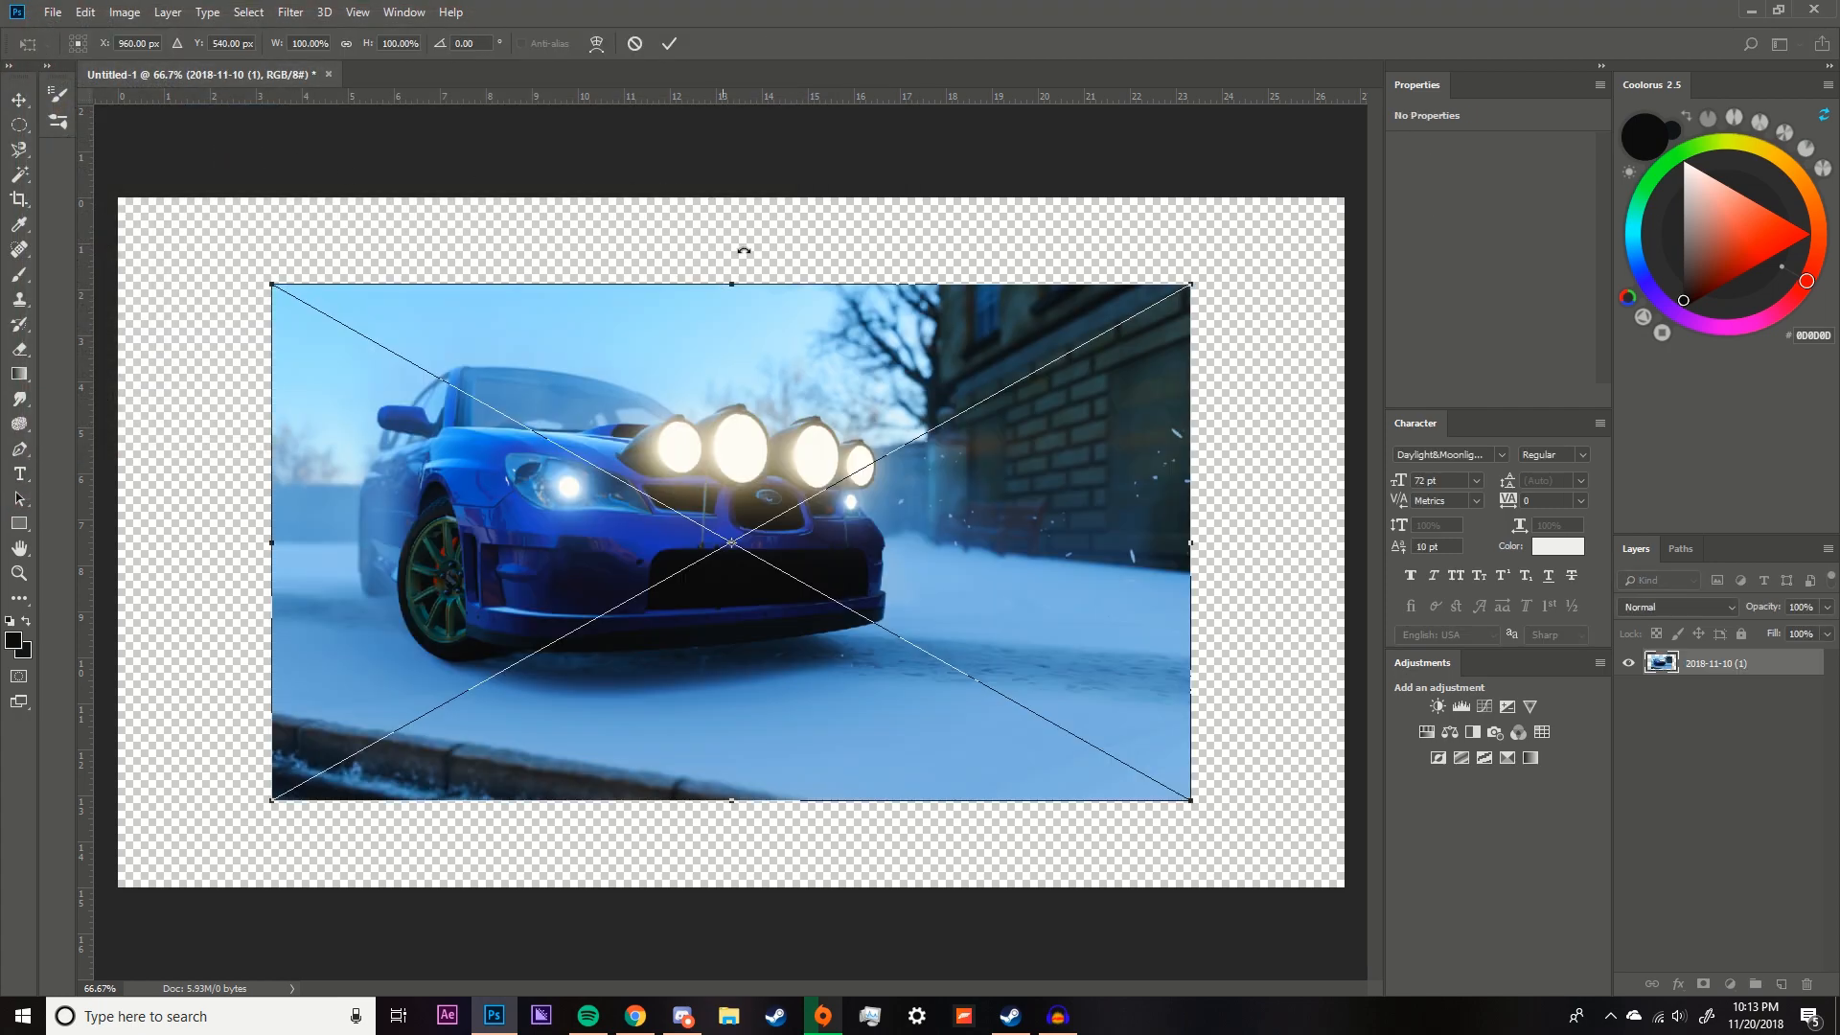
Reposition and enlarge the placed car photo to about 26.8 × 15.1 in so it covers the whole canvas.
drag(752, 417, 633, 348)
drag(1045, 734, 1345, 885)
click(668, 44)
scroll(724, 703, down, 4)
scroll(658, 659, up, 7)
scroll(678, 641, down, 2)
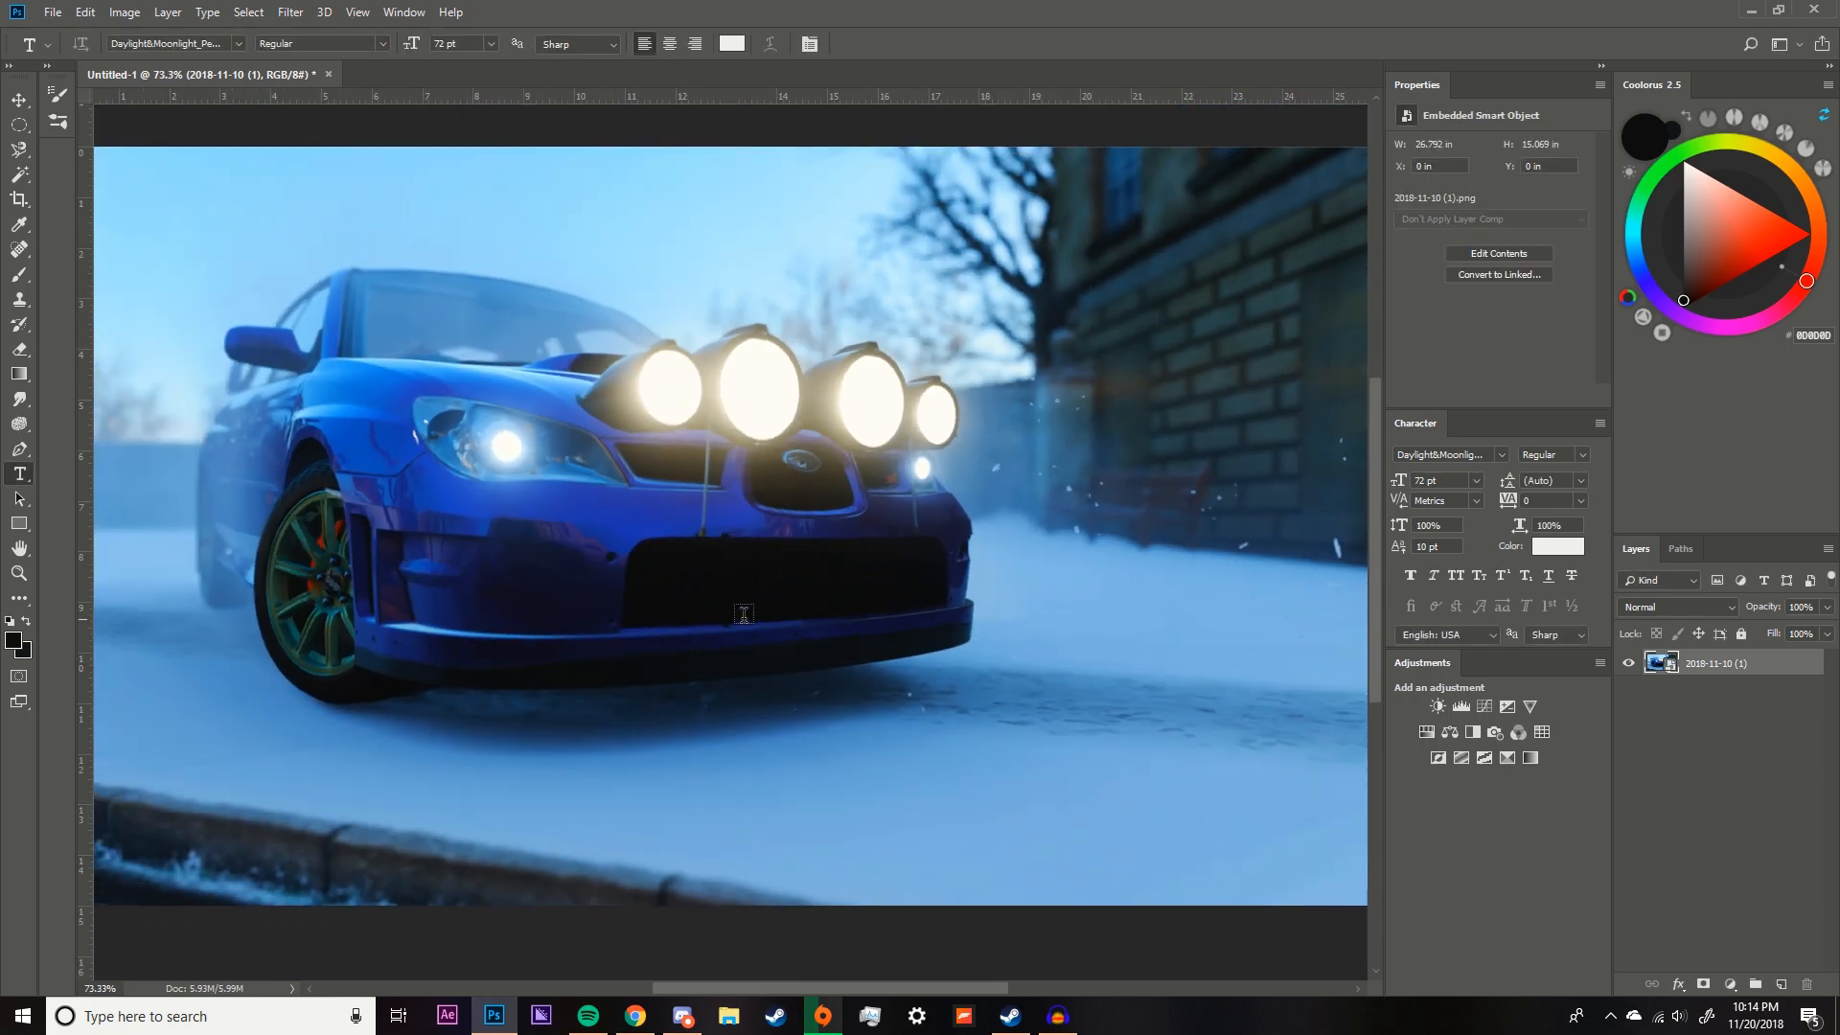
scroll(743, 614, down, 1)
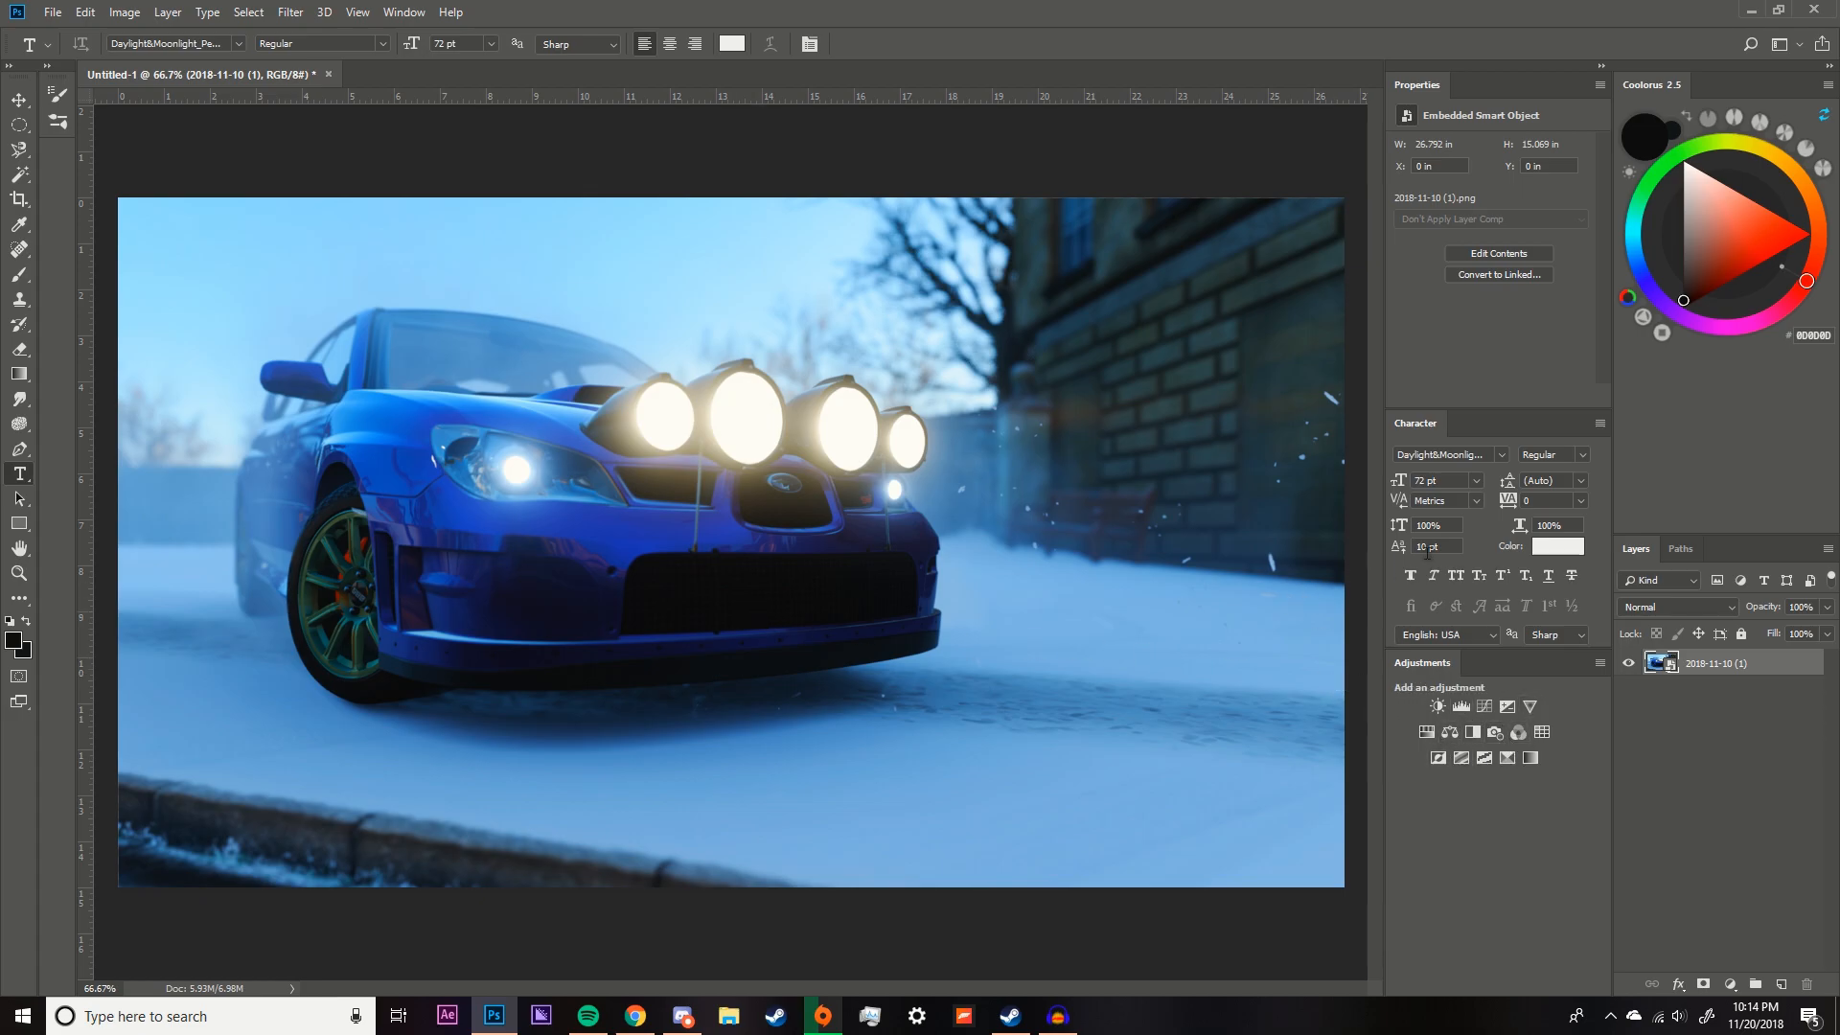
click(404, 12)
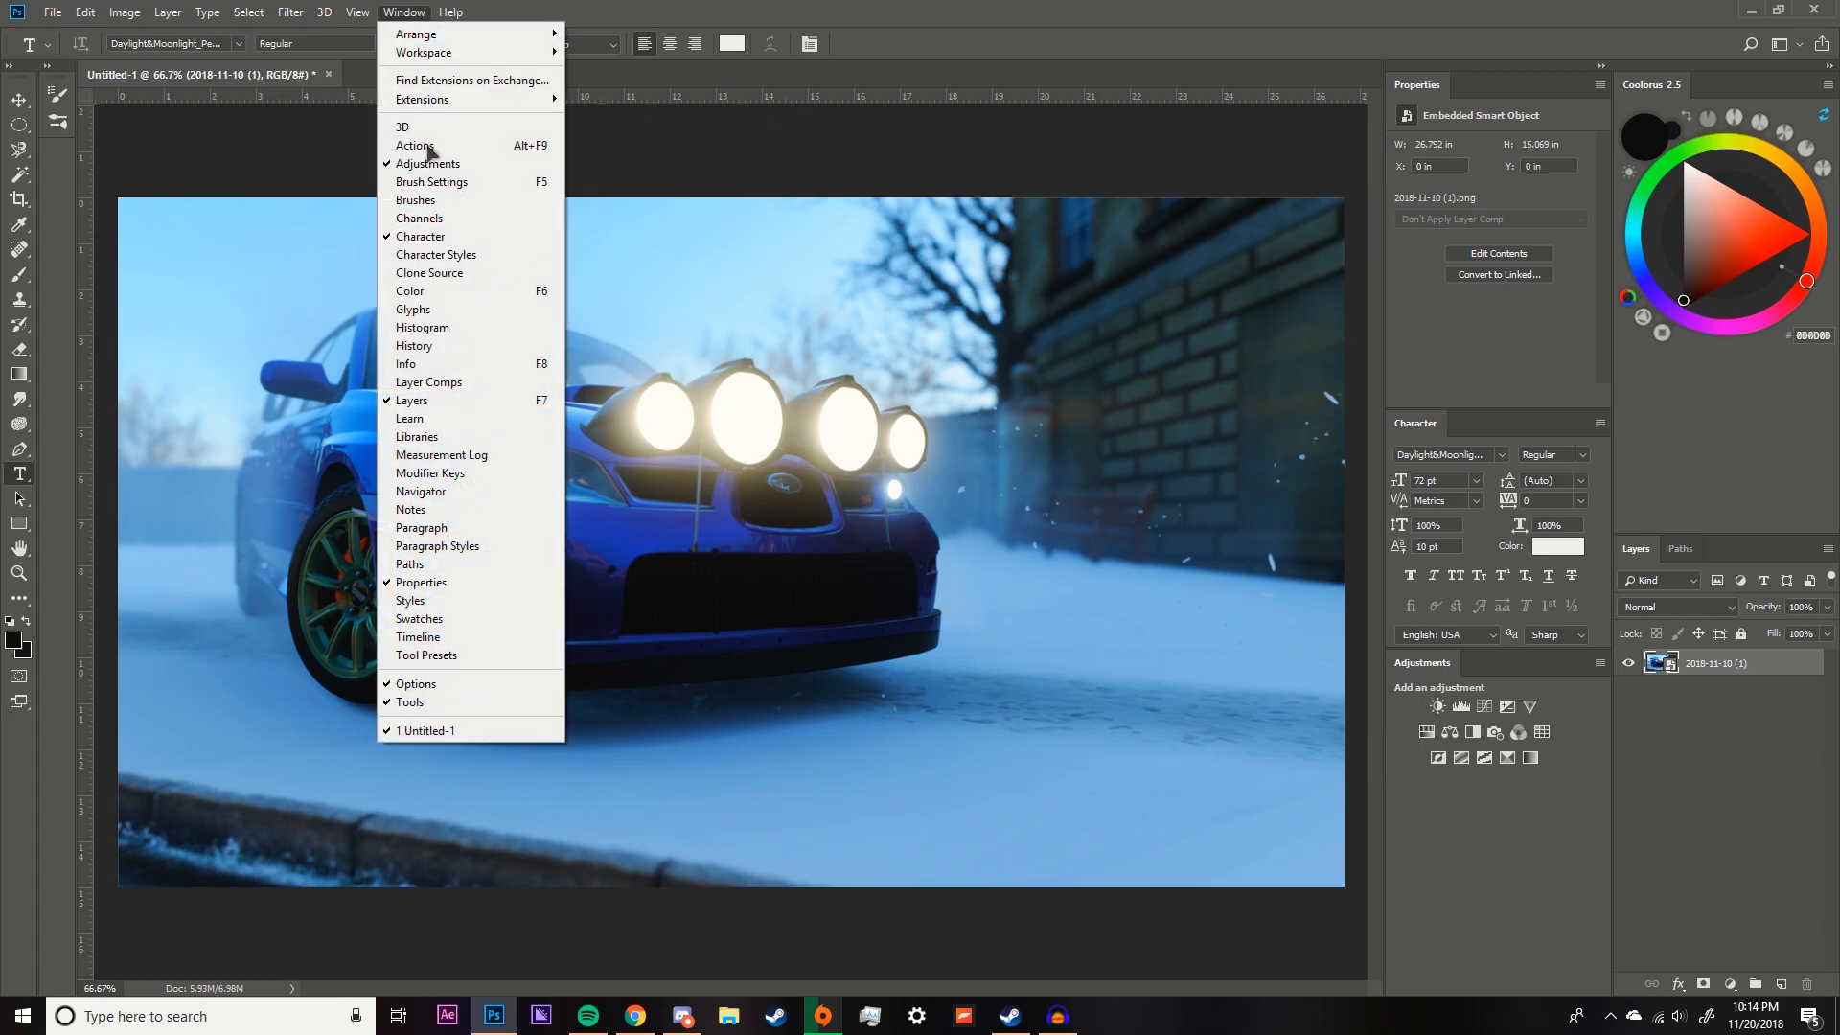
click(440, 167)
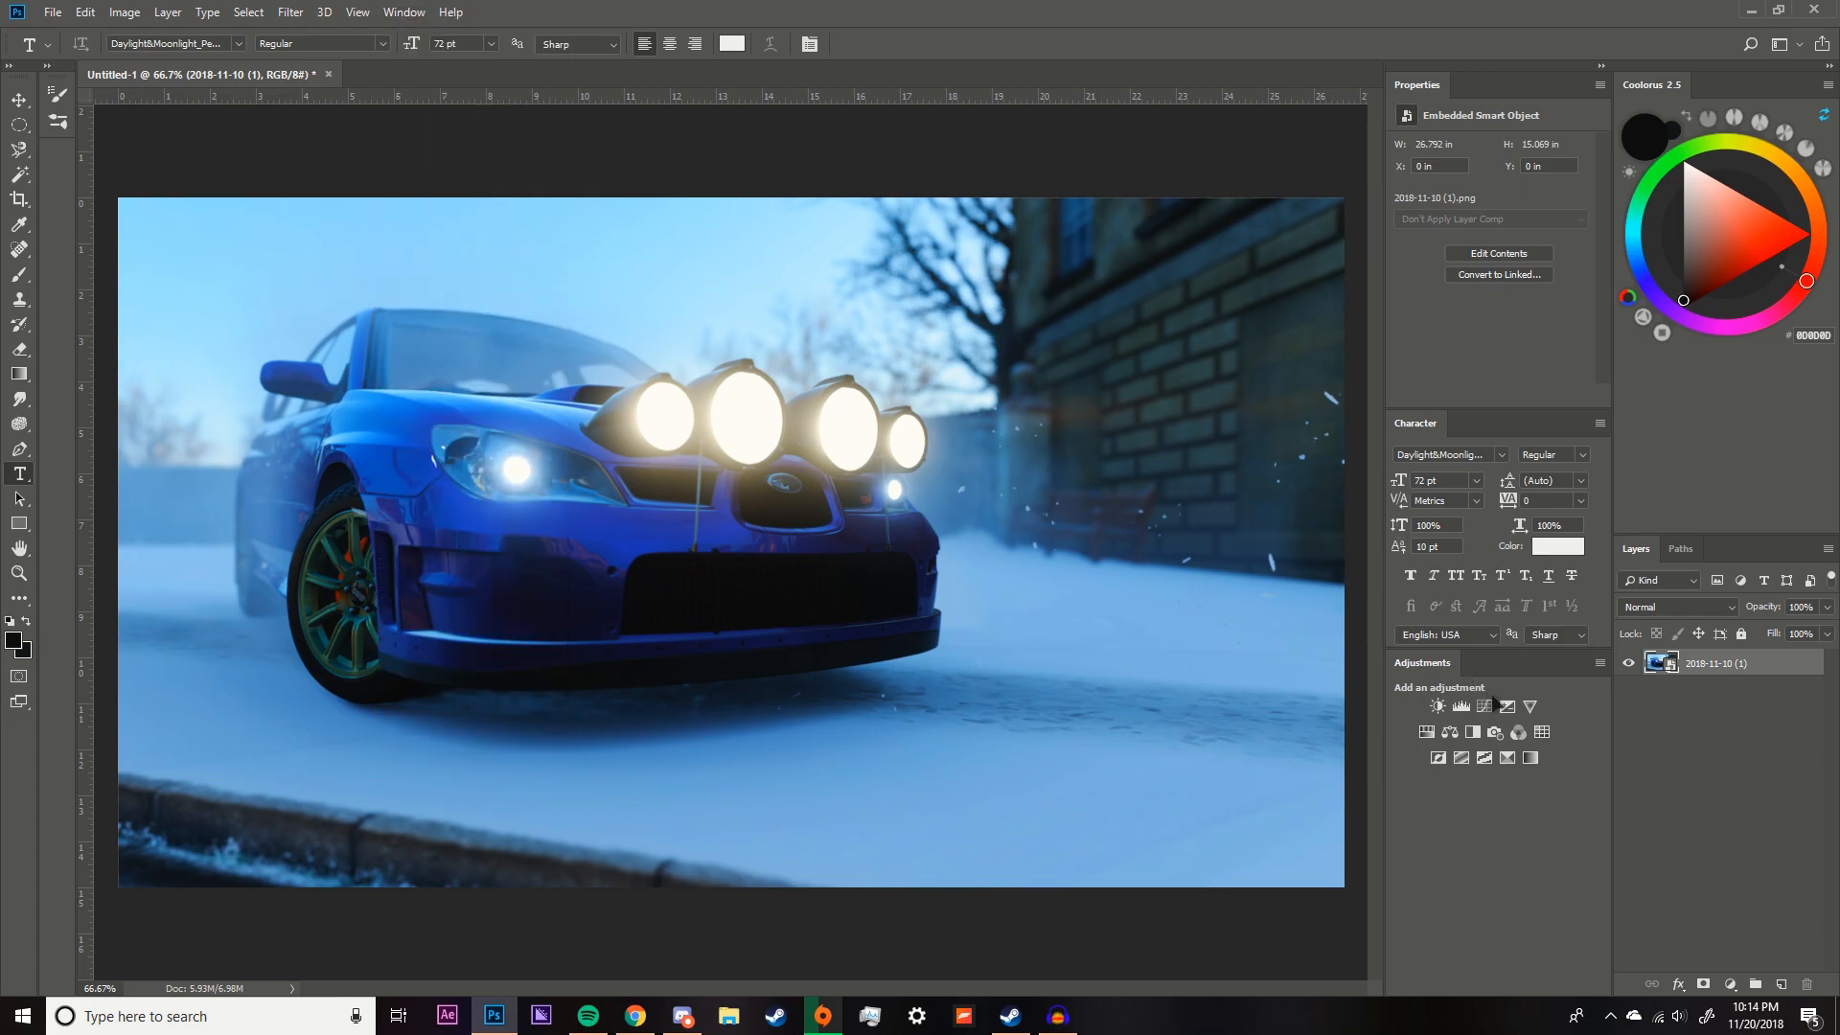
Duplicate the car photo layer and preview a Gaussian Blur with a 44.3-pixel radius on the copy.
click(1759, 683)
click(1765, 673)
key(ctrl+j)
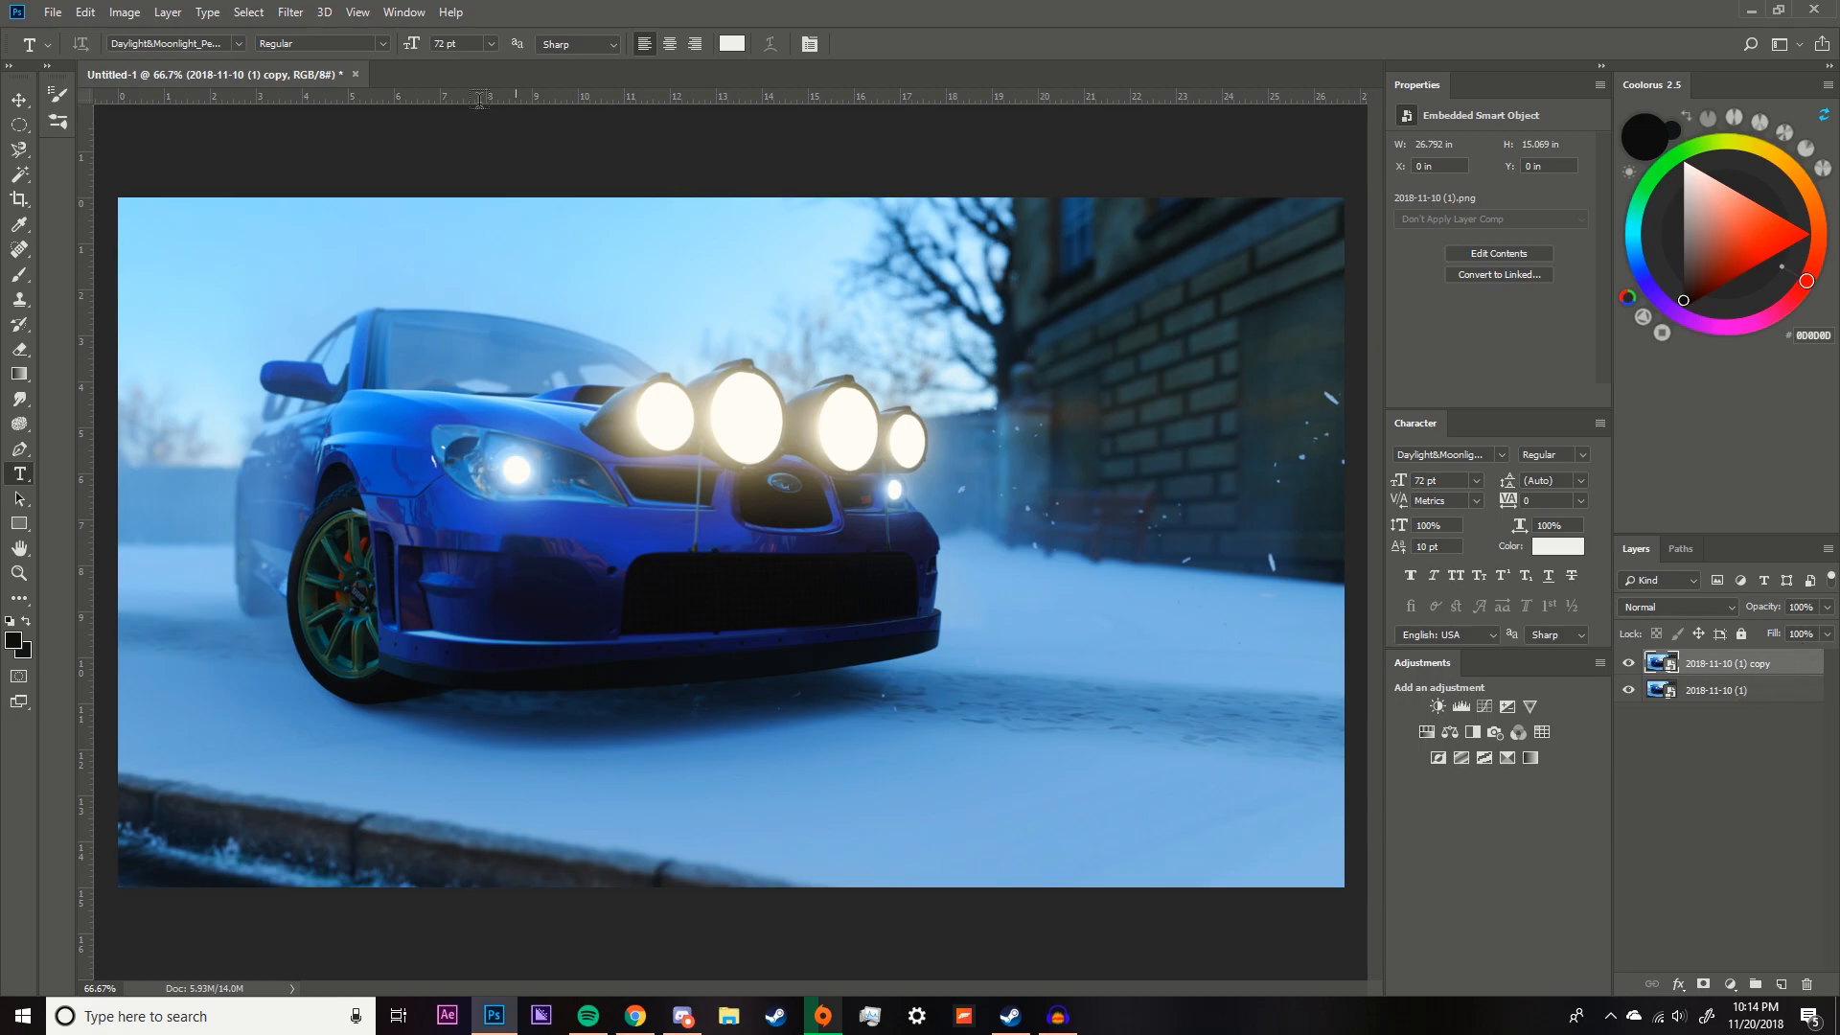
click(291, 13)
mouse_move(393, 233)
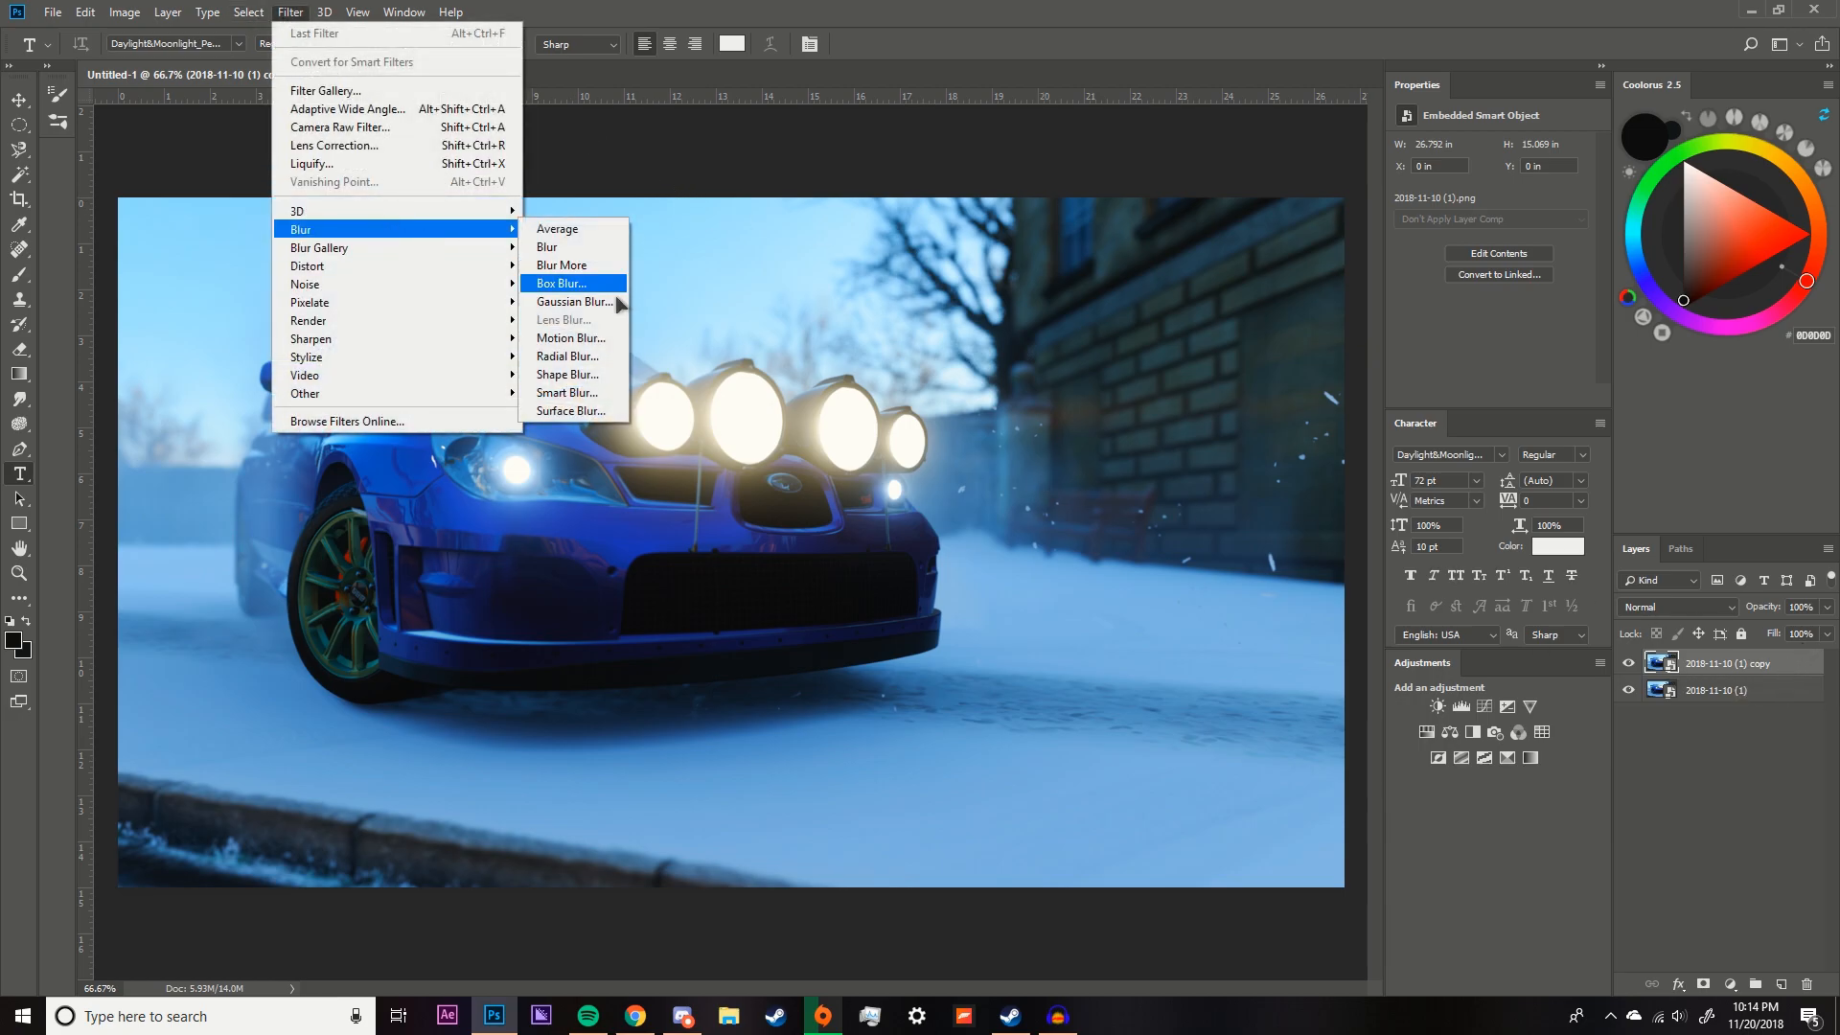
click(575, 302)
mouse_move(1051, 784)
mouse_down()
mouse_move(1072, 781)
mouse_move(992, 786)
mouse_move(1140, 784)
mouse_move(1049, 784)
mouse_move(1065, 785)
mouse_up()
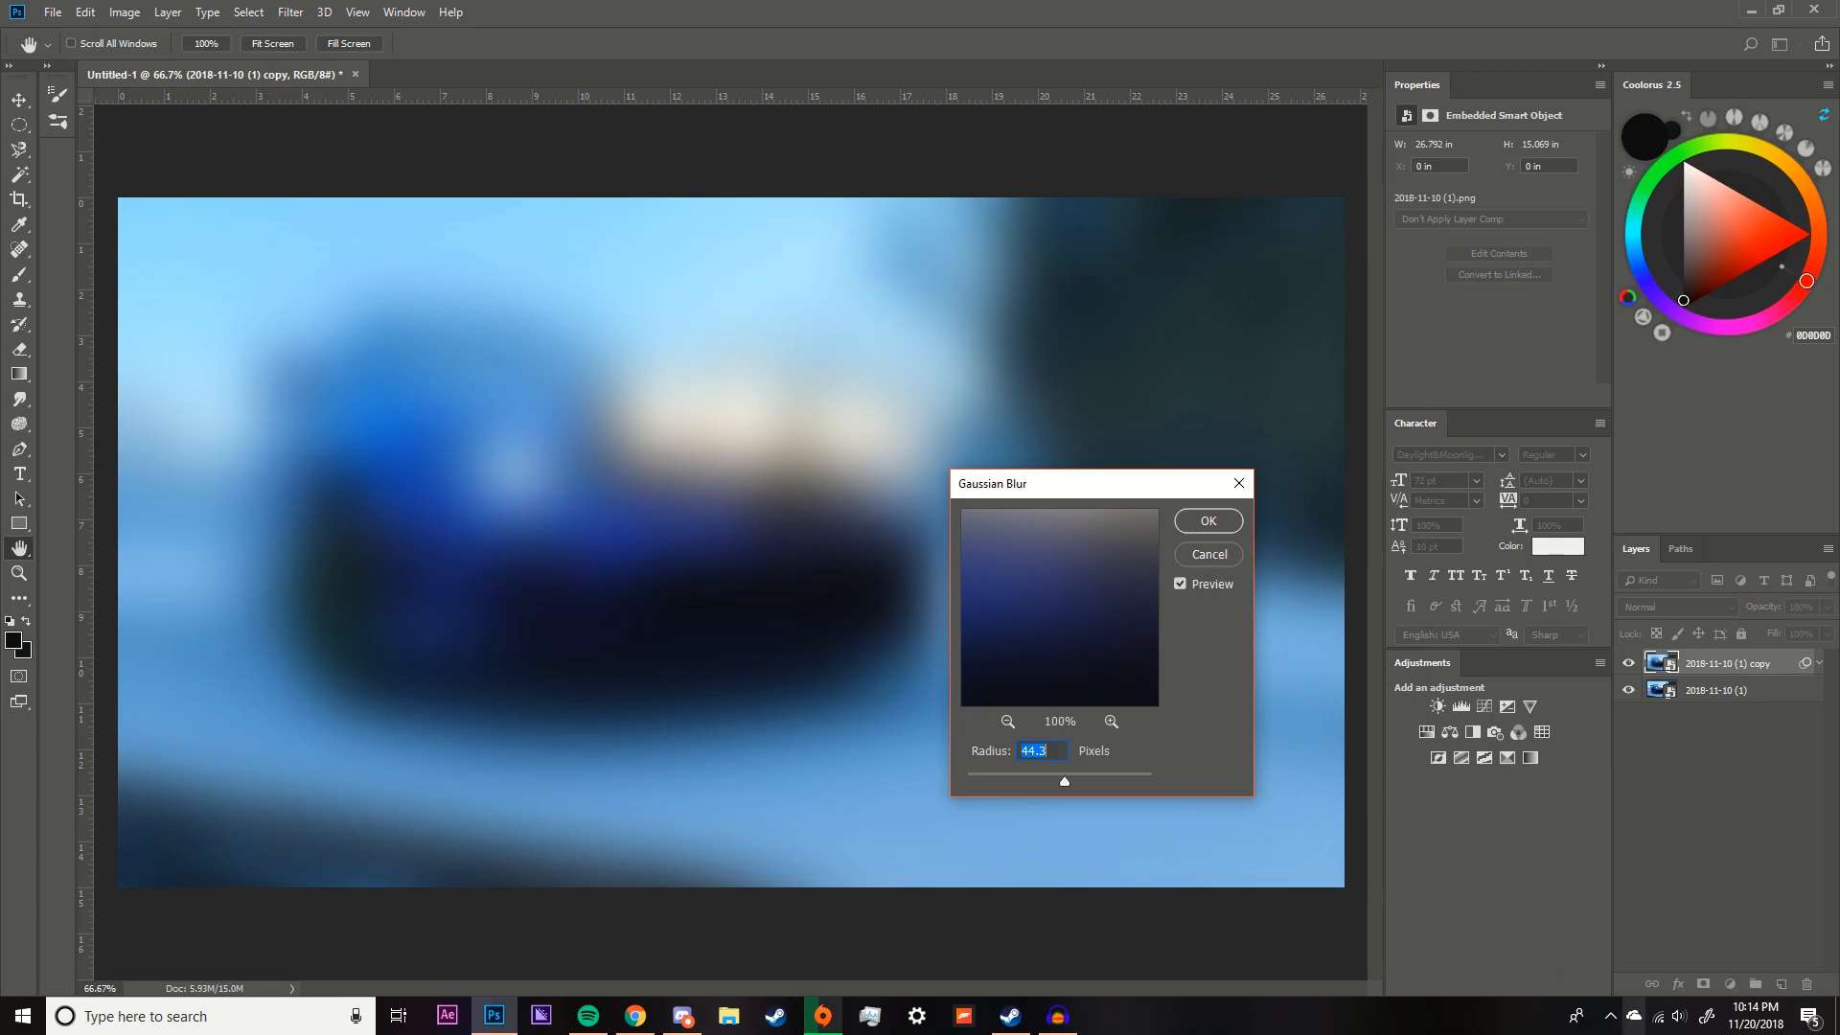
Switch to Spotify to adjust the music volume and return to Photoshop.
click(1678, 1018)
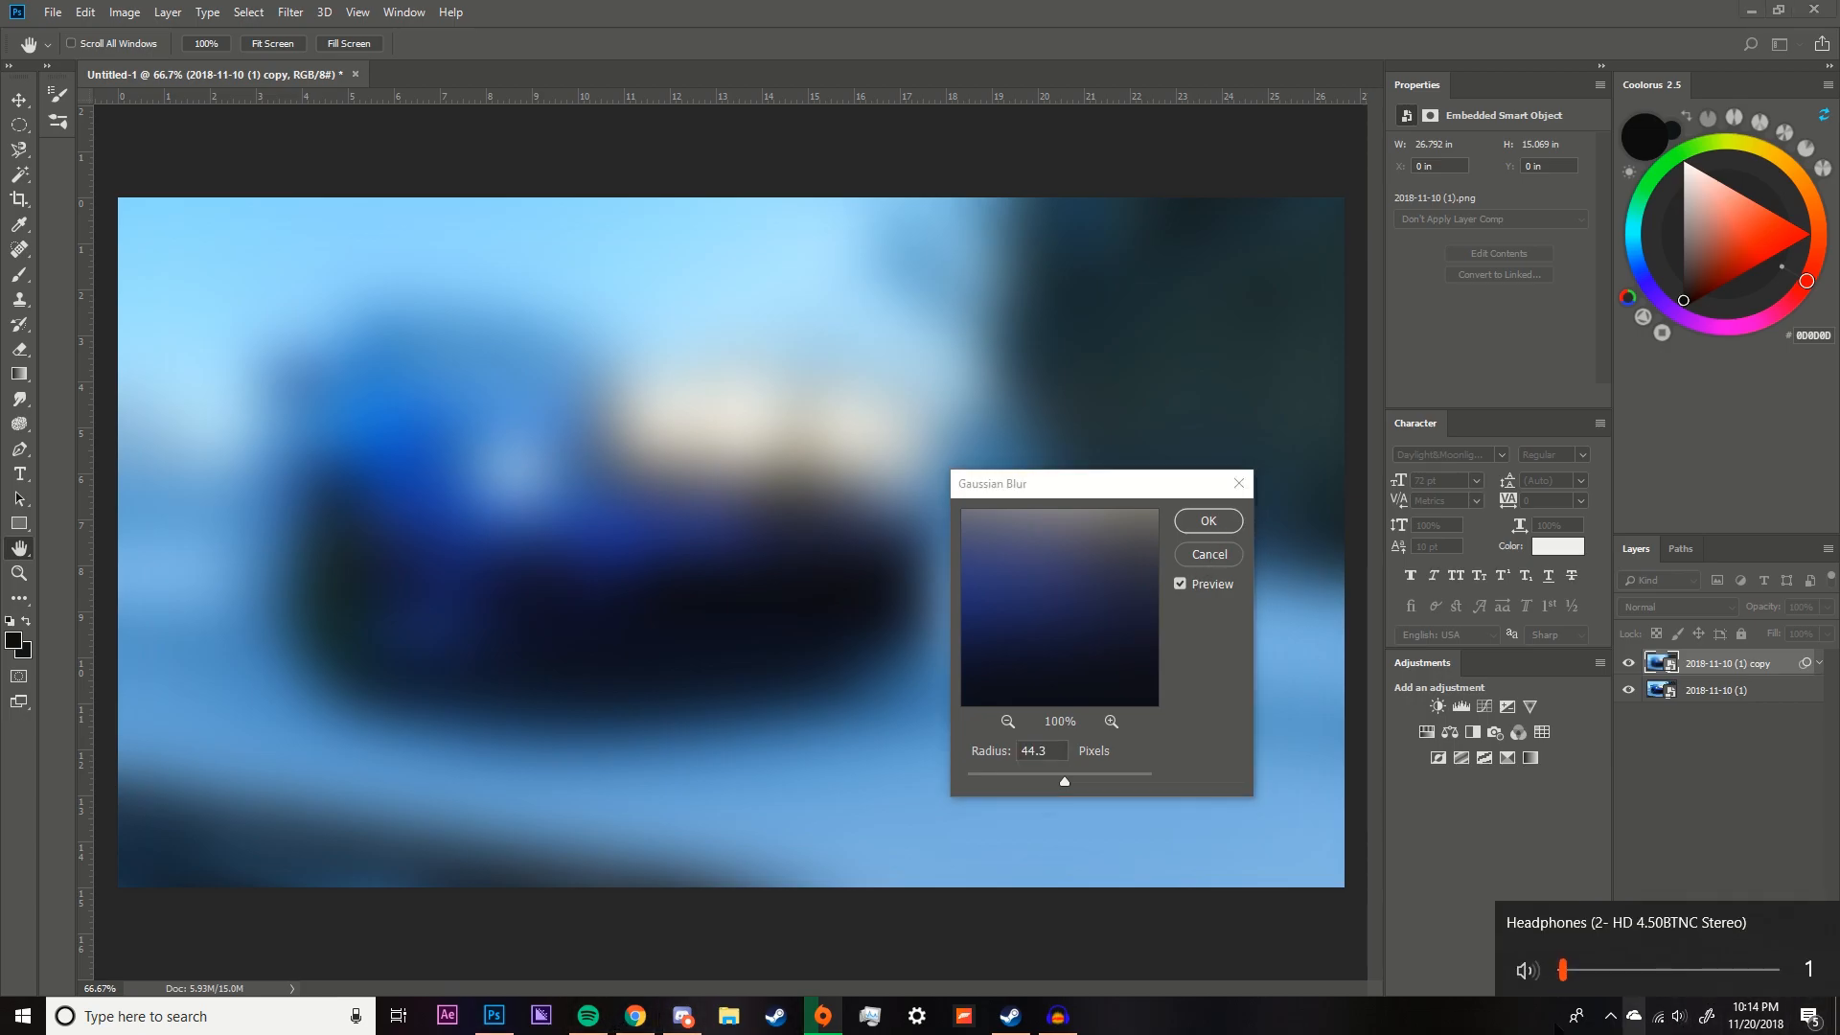
click(588, 1016)
click(1774, 955)
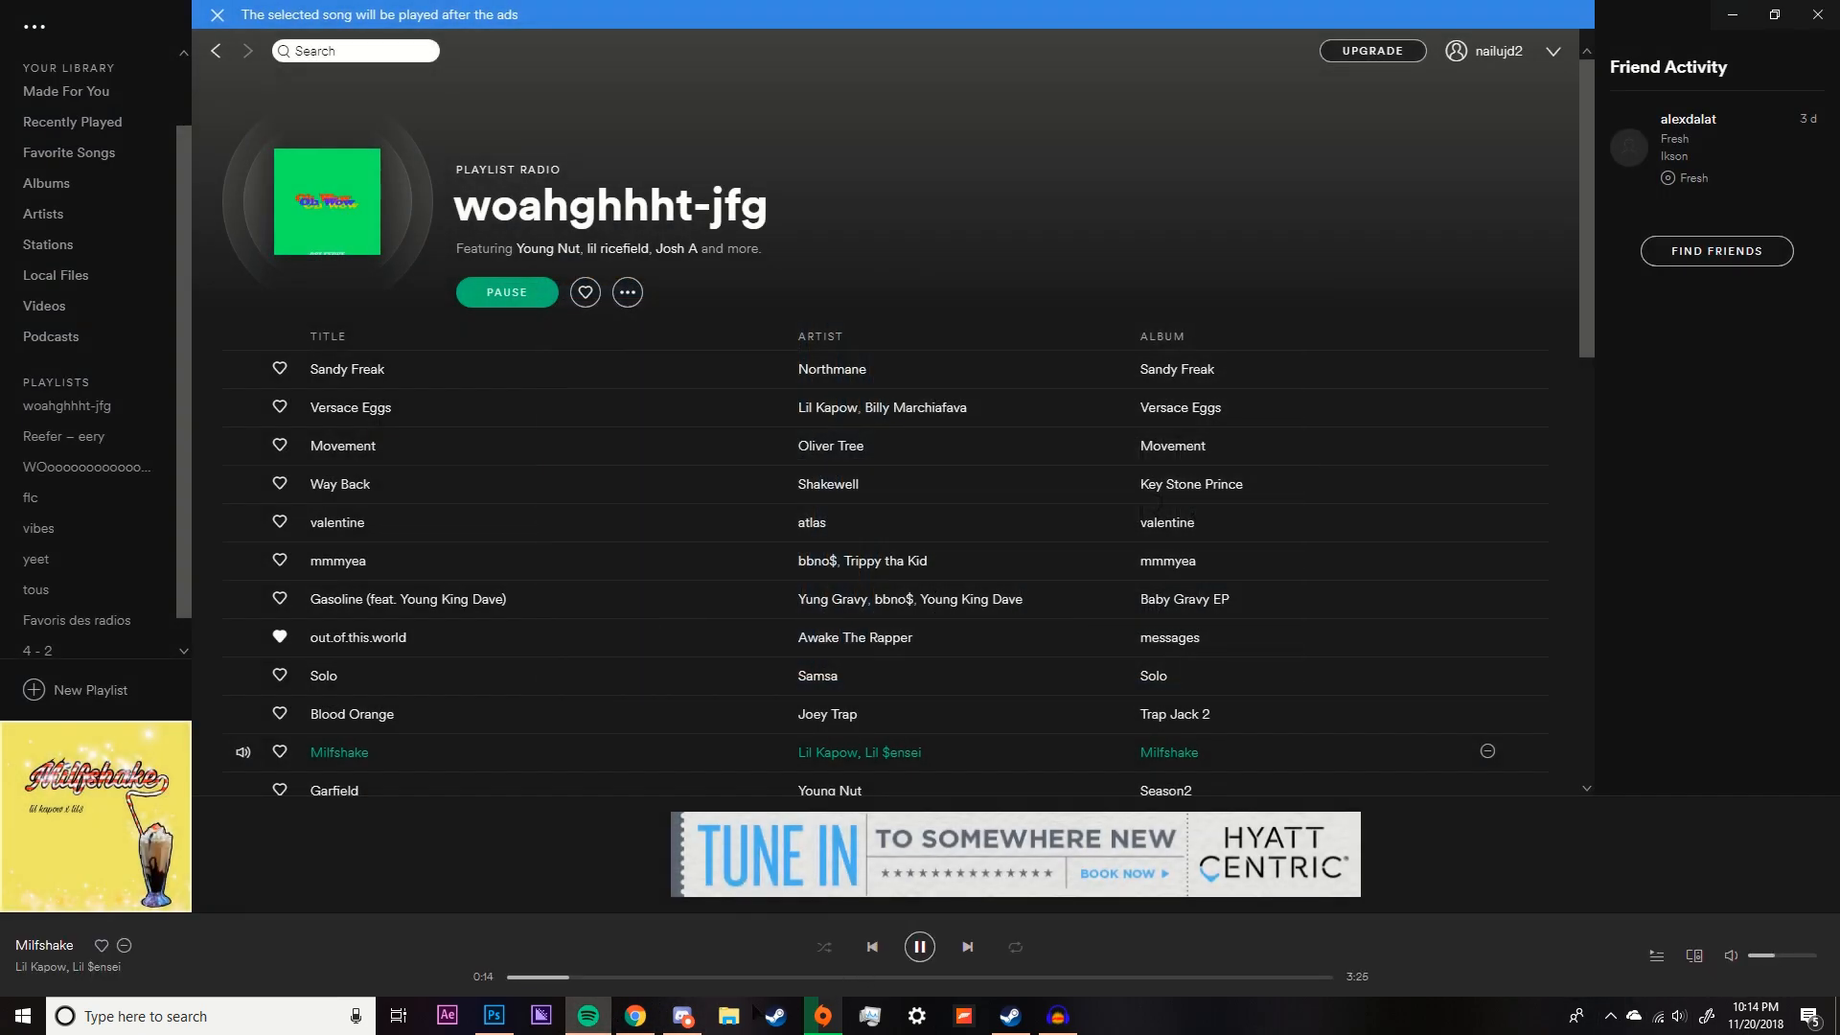
click(494, 1016)
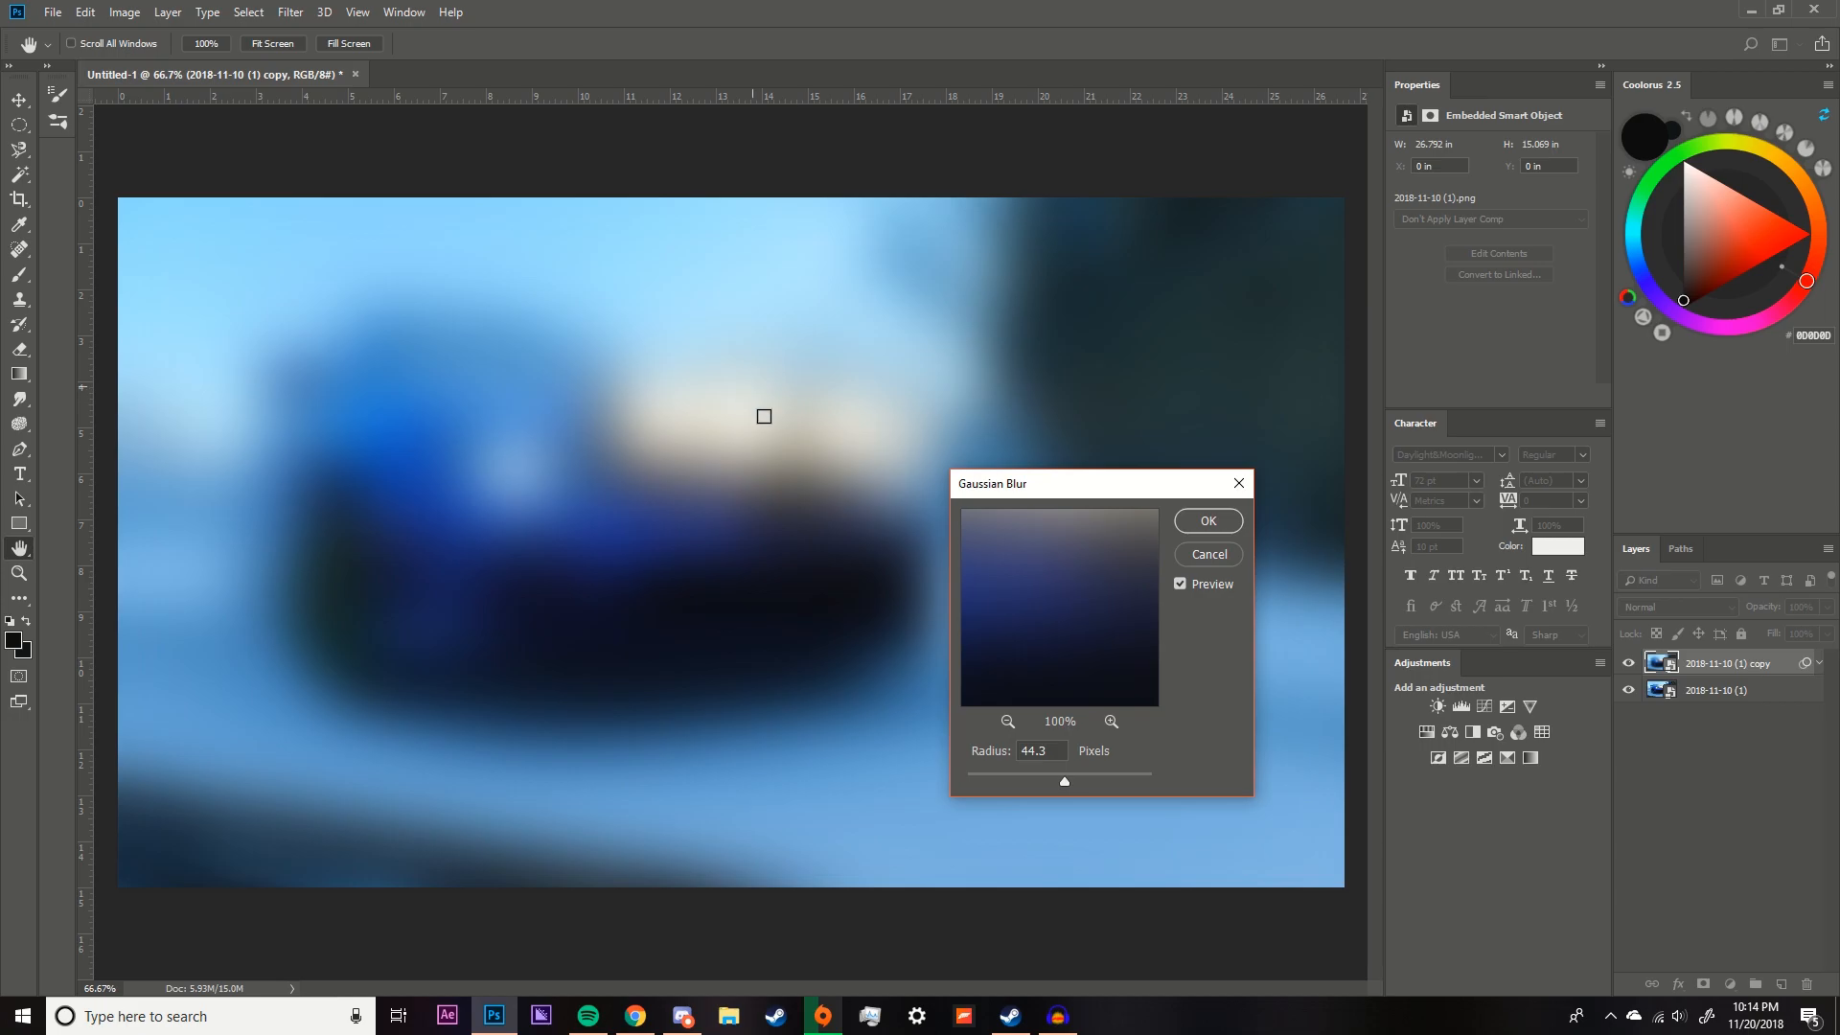
Apply the Gaussian Blur, set the blurred copy's blend mode to Overlay, and compare the image with and without that layer.
click(1208, 522)
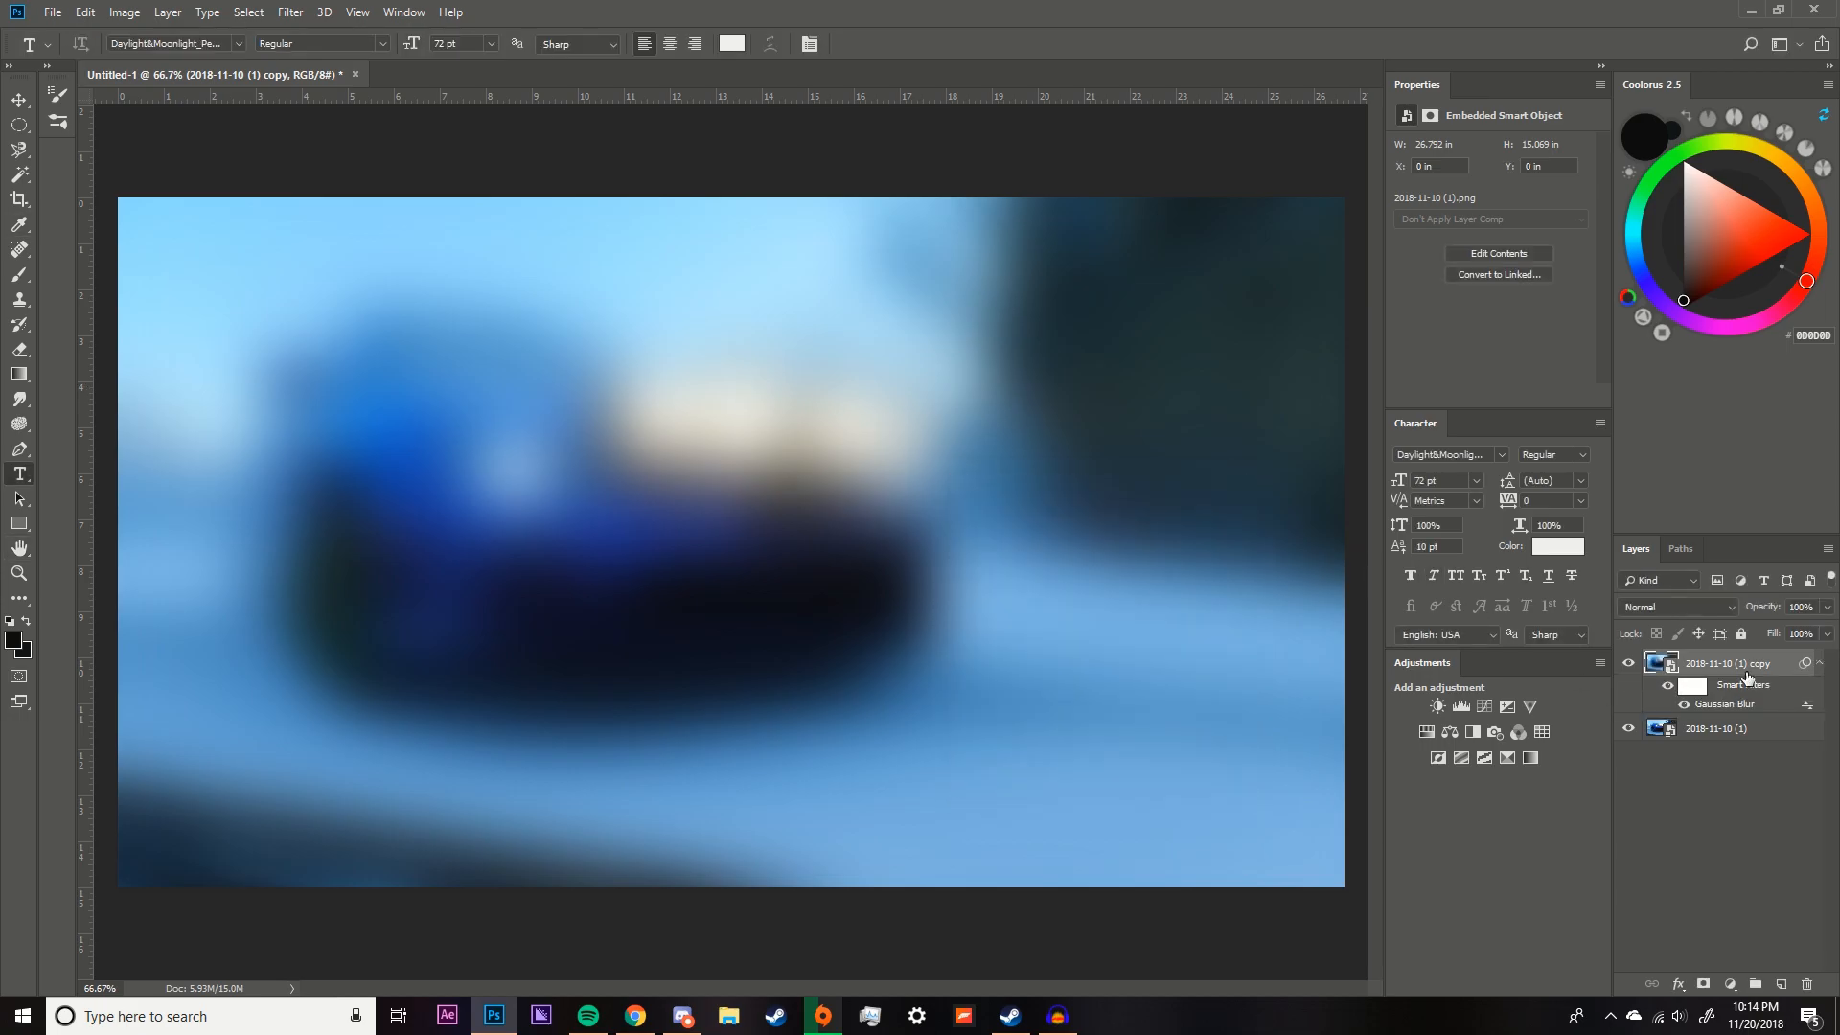
click(1652, 612)
click(1672, 359)
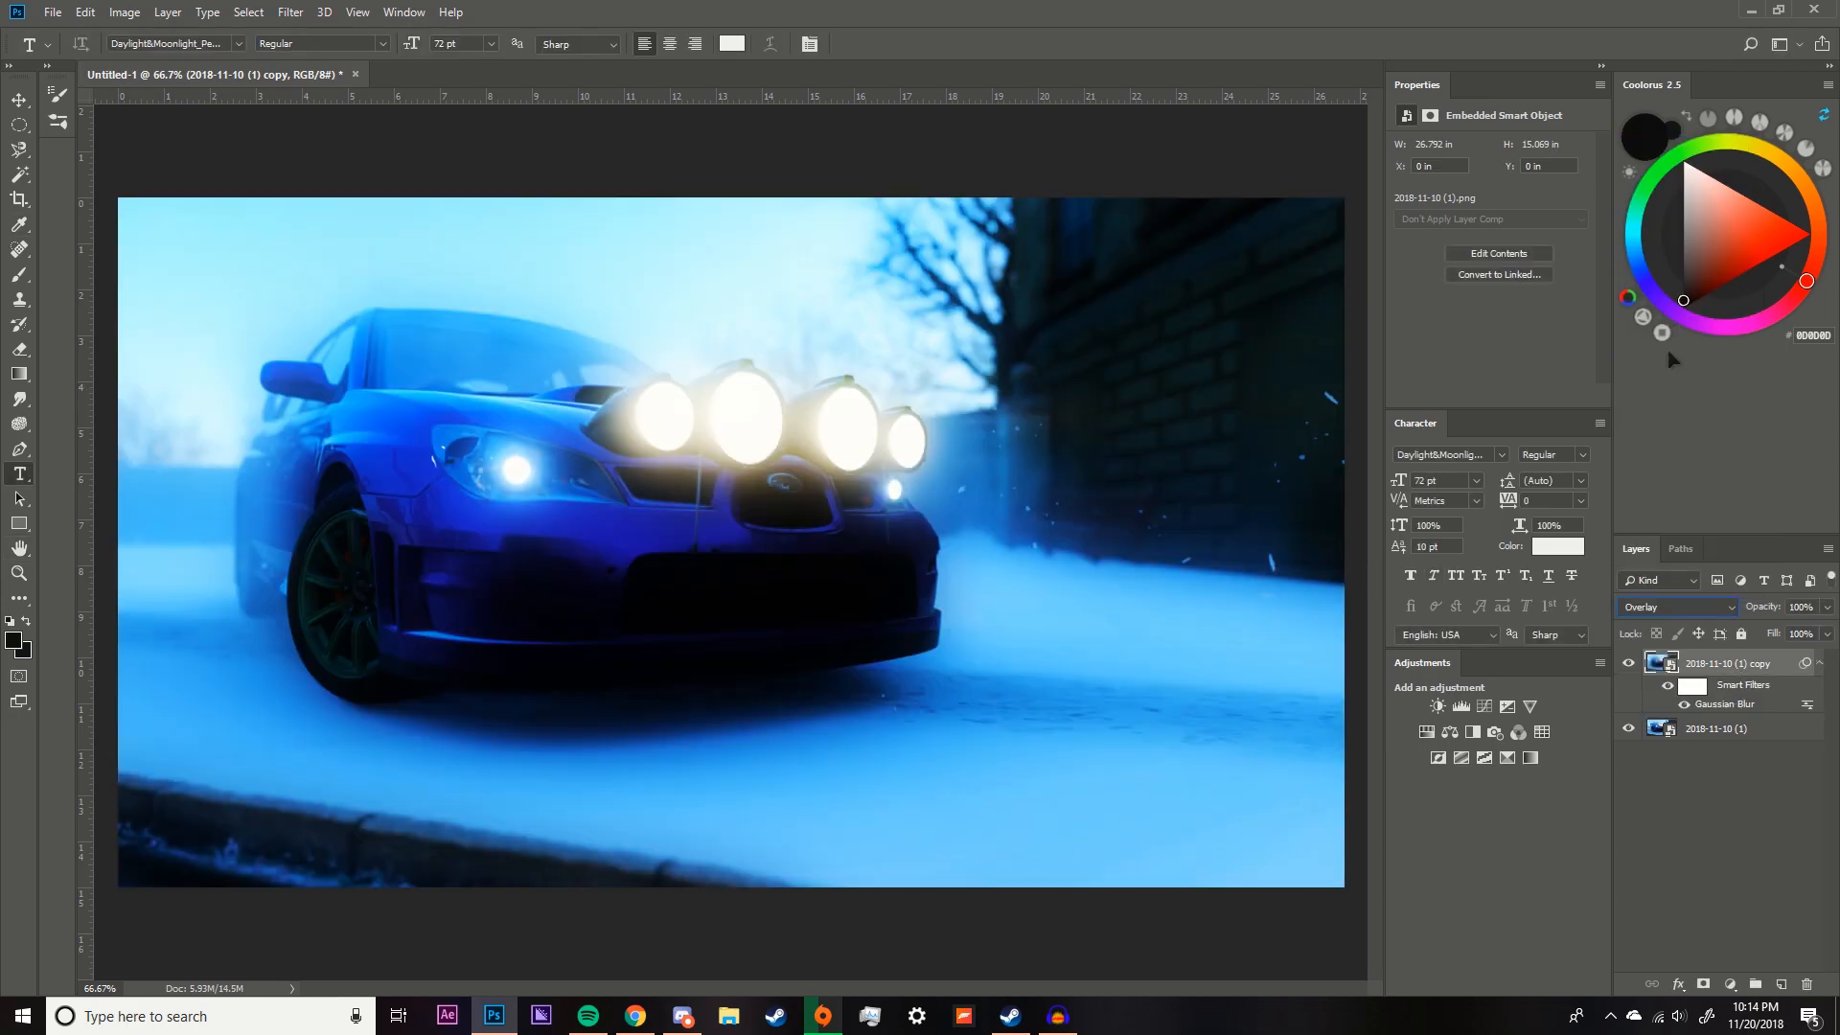
click(1628, 663)
click(1629, 663)
click(1628, 663)
click(1628, 663)
click(1629, 663)
click(1628, 663)
Set the blurred Overlay layer's opacity to 47%.
click(1826, 607)
drag(1829, 629, 1791, 640)
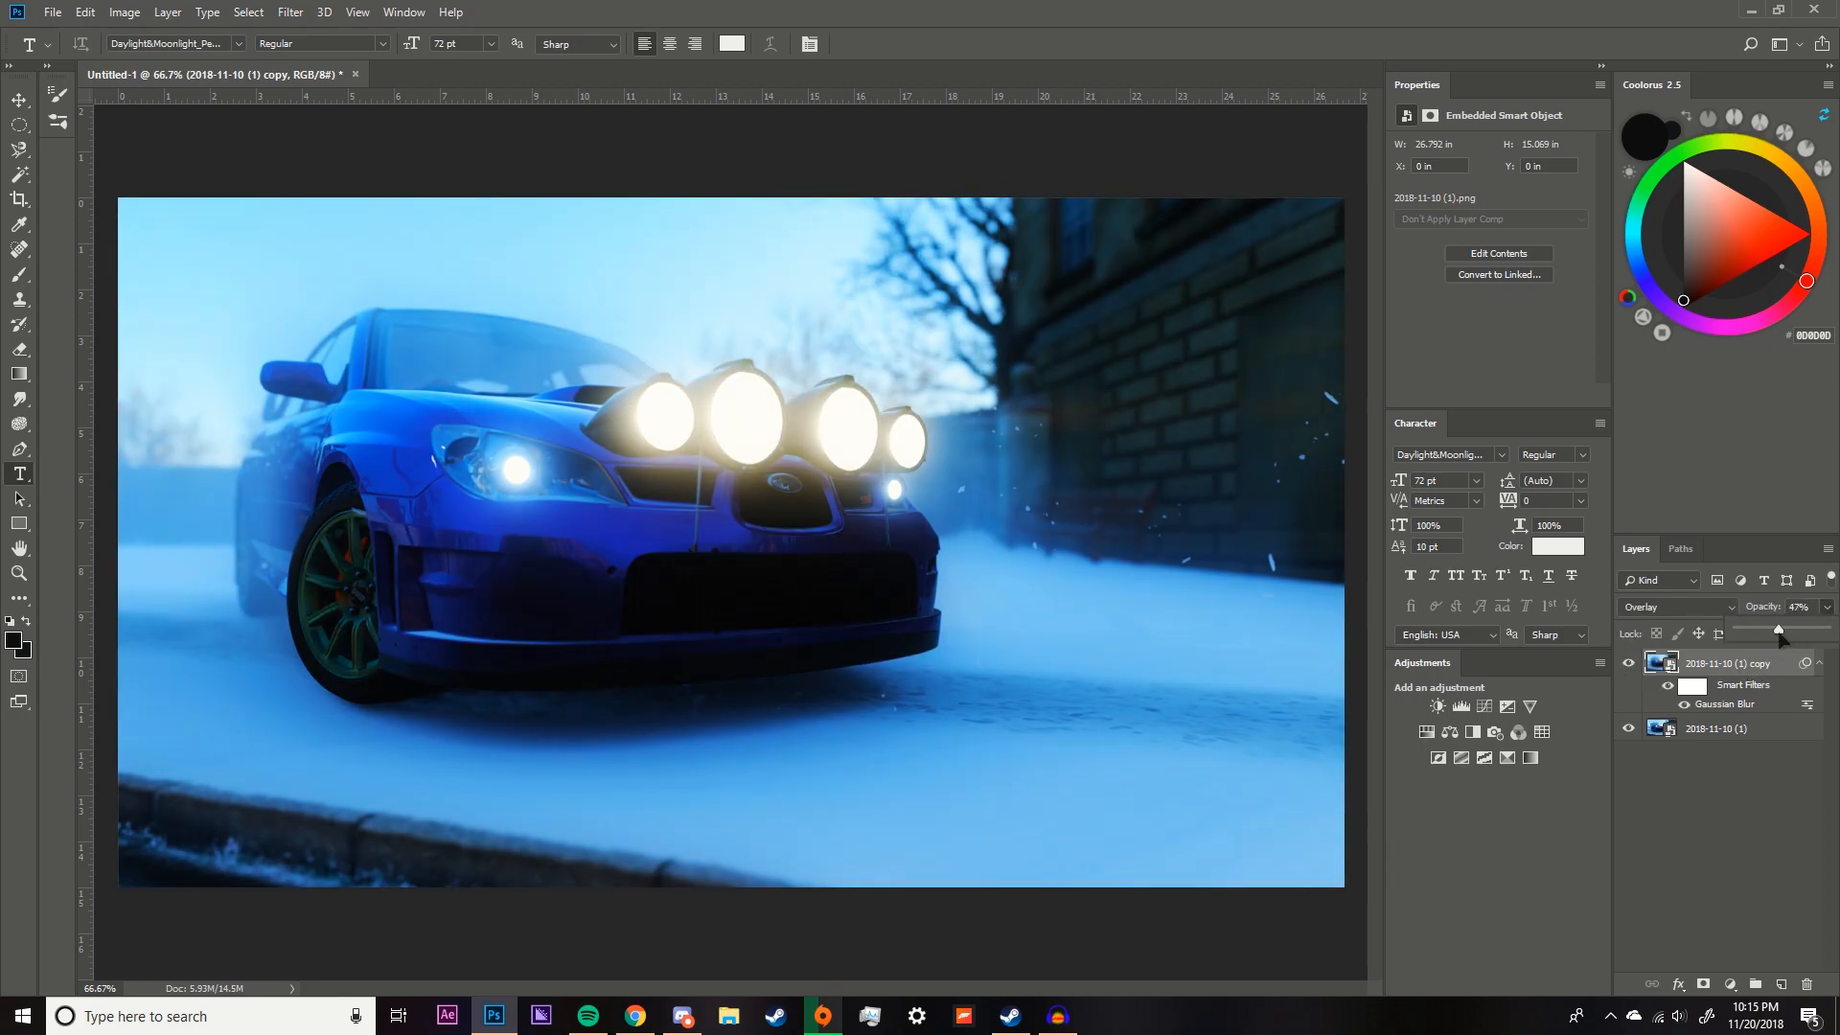
click(1793, 780)
Duplicate the original car photo layer and move the new copy to the top of the layer stack.
click(1748, 668)
click(1765, 733)
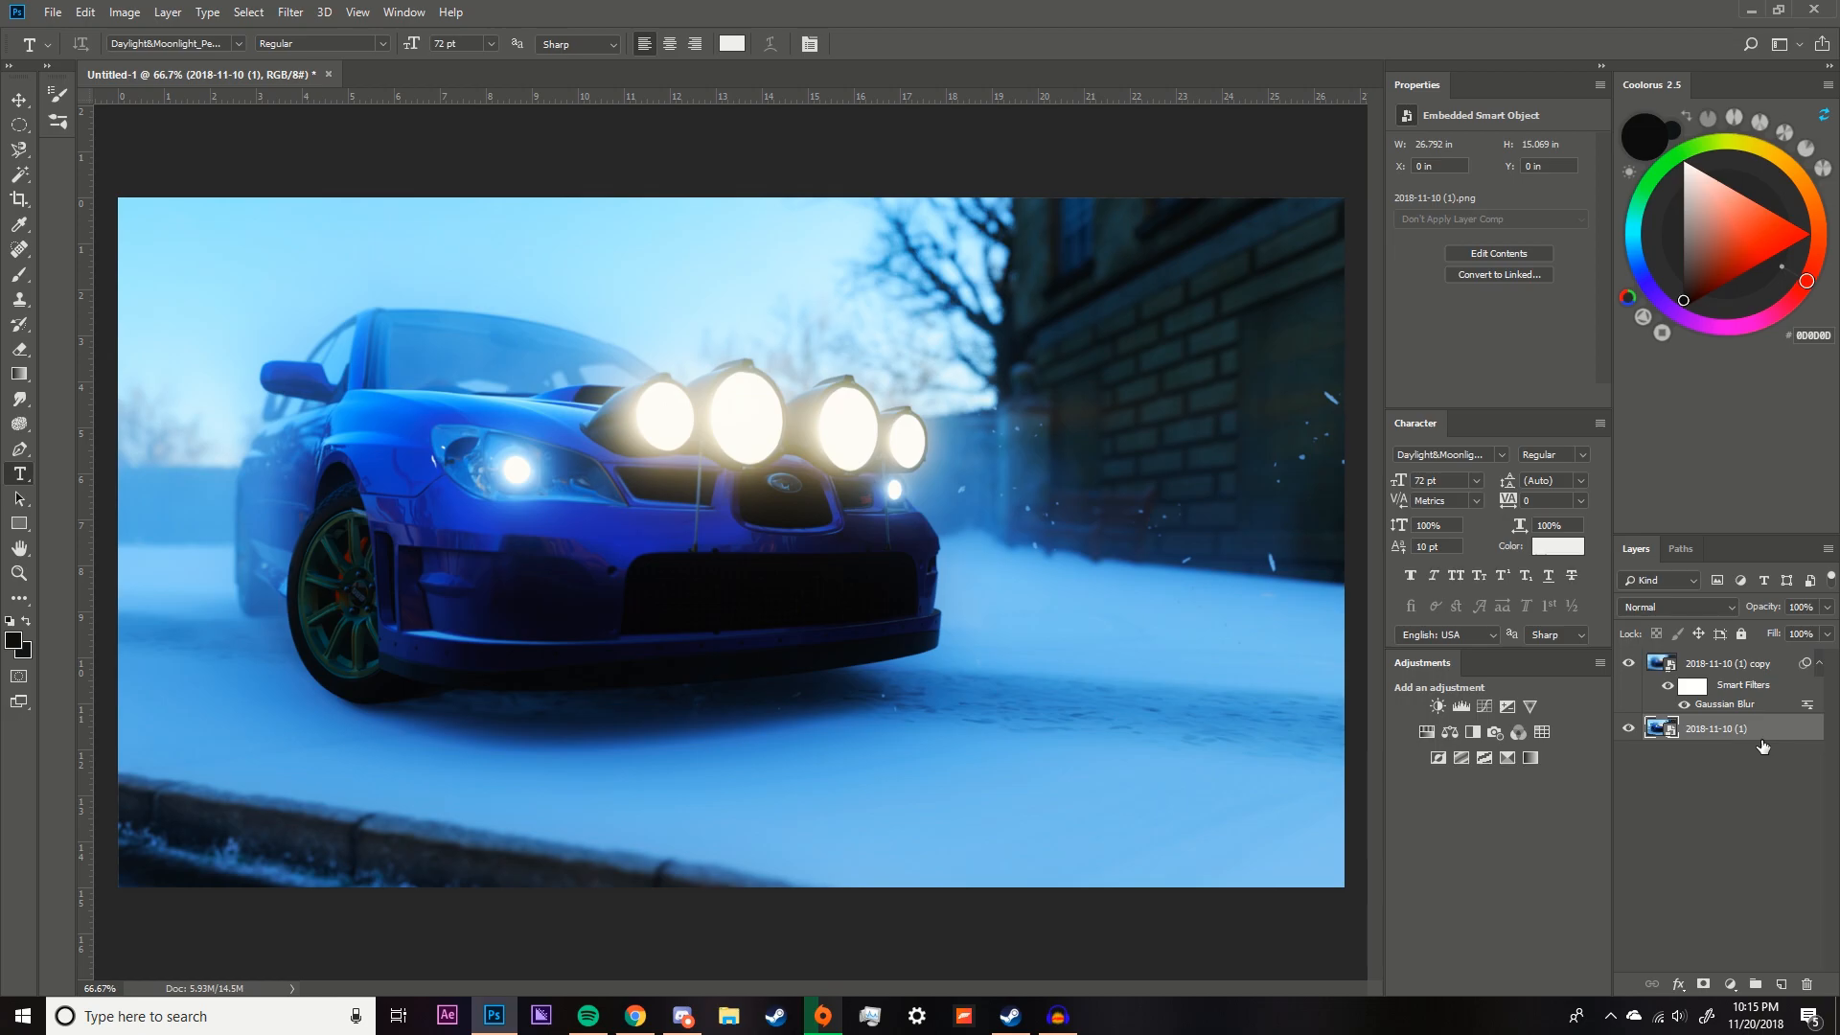
key(ctrl+j)
drag(1760, 738, 1754, 657)
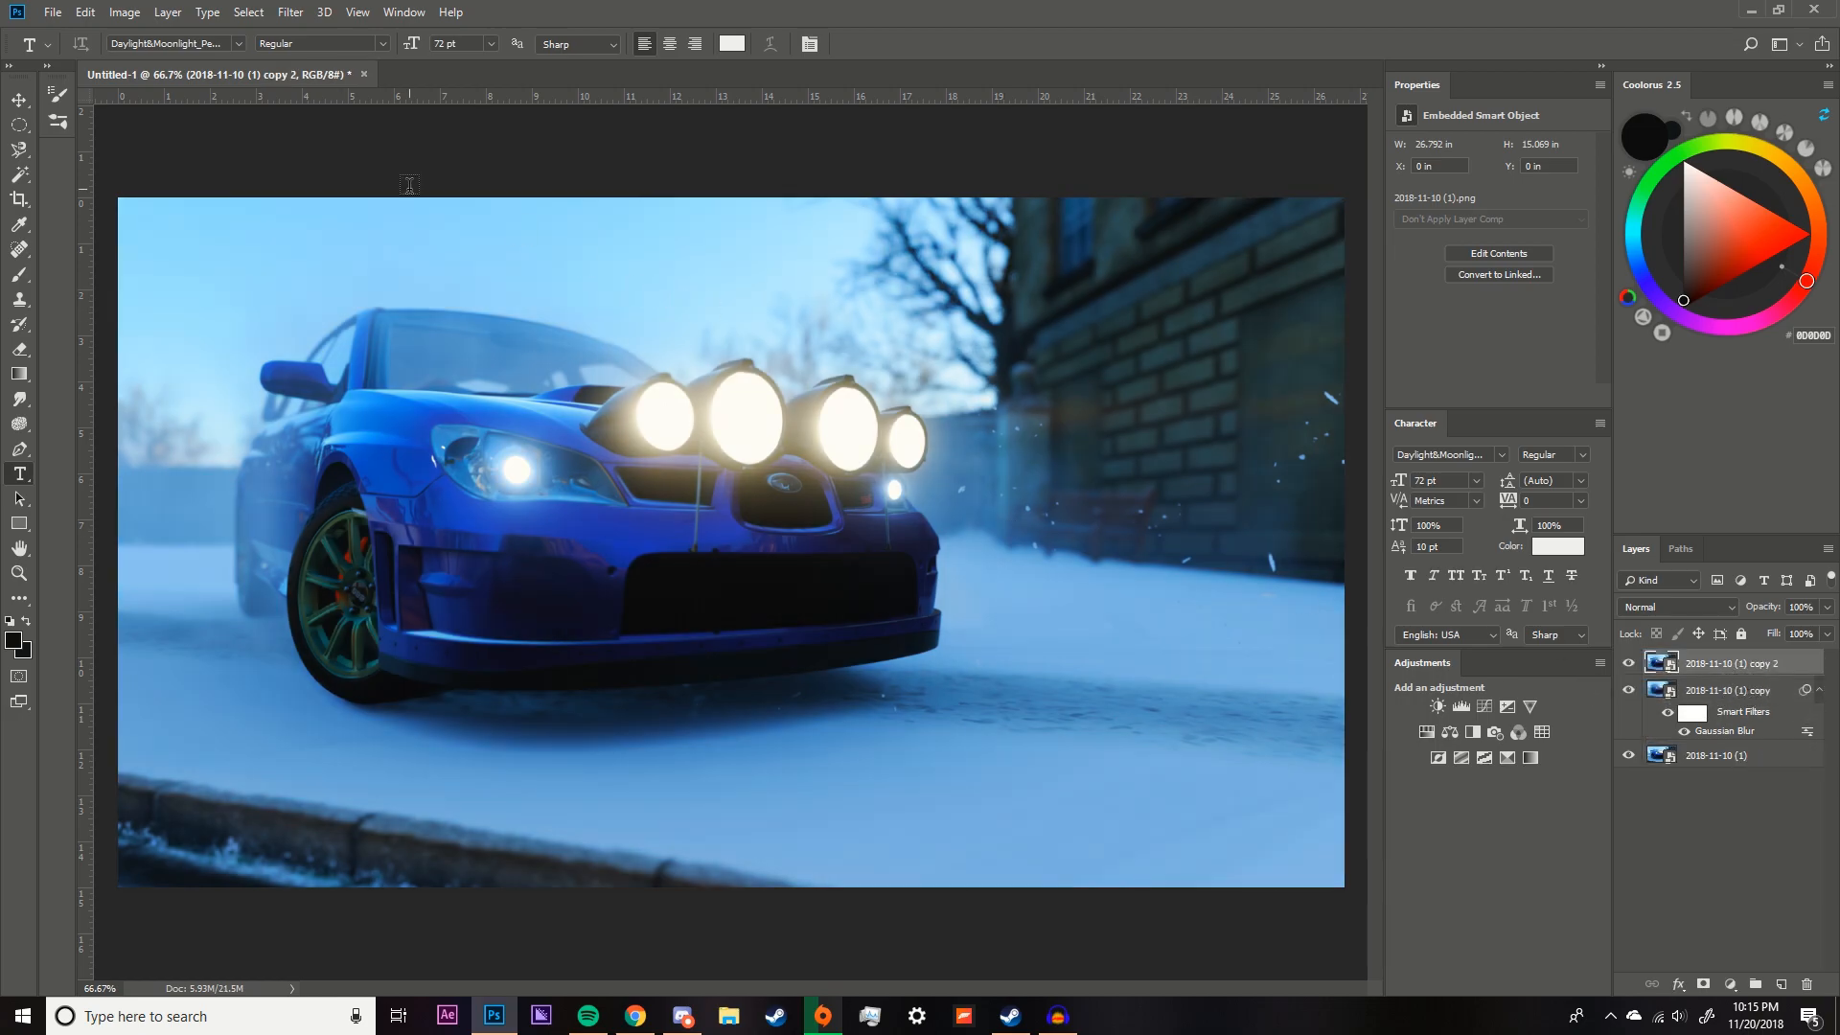
Apply a High Pass filter with a 2.0-pixel radius to the topmost car photo copy.
click(290, 13)
mouse_move(431, 393)
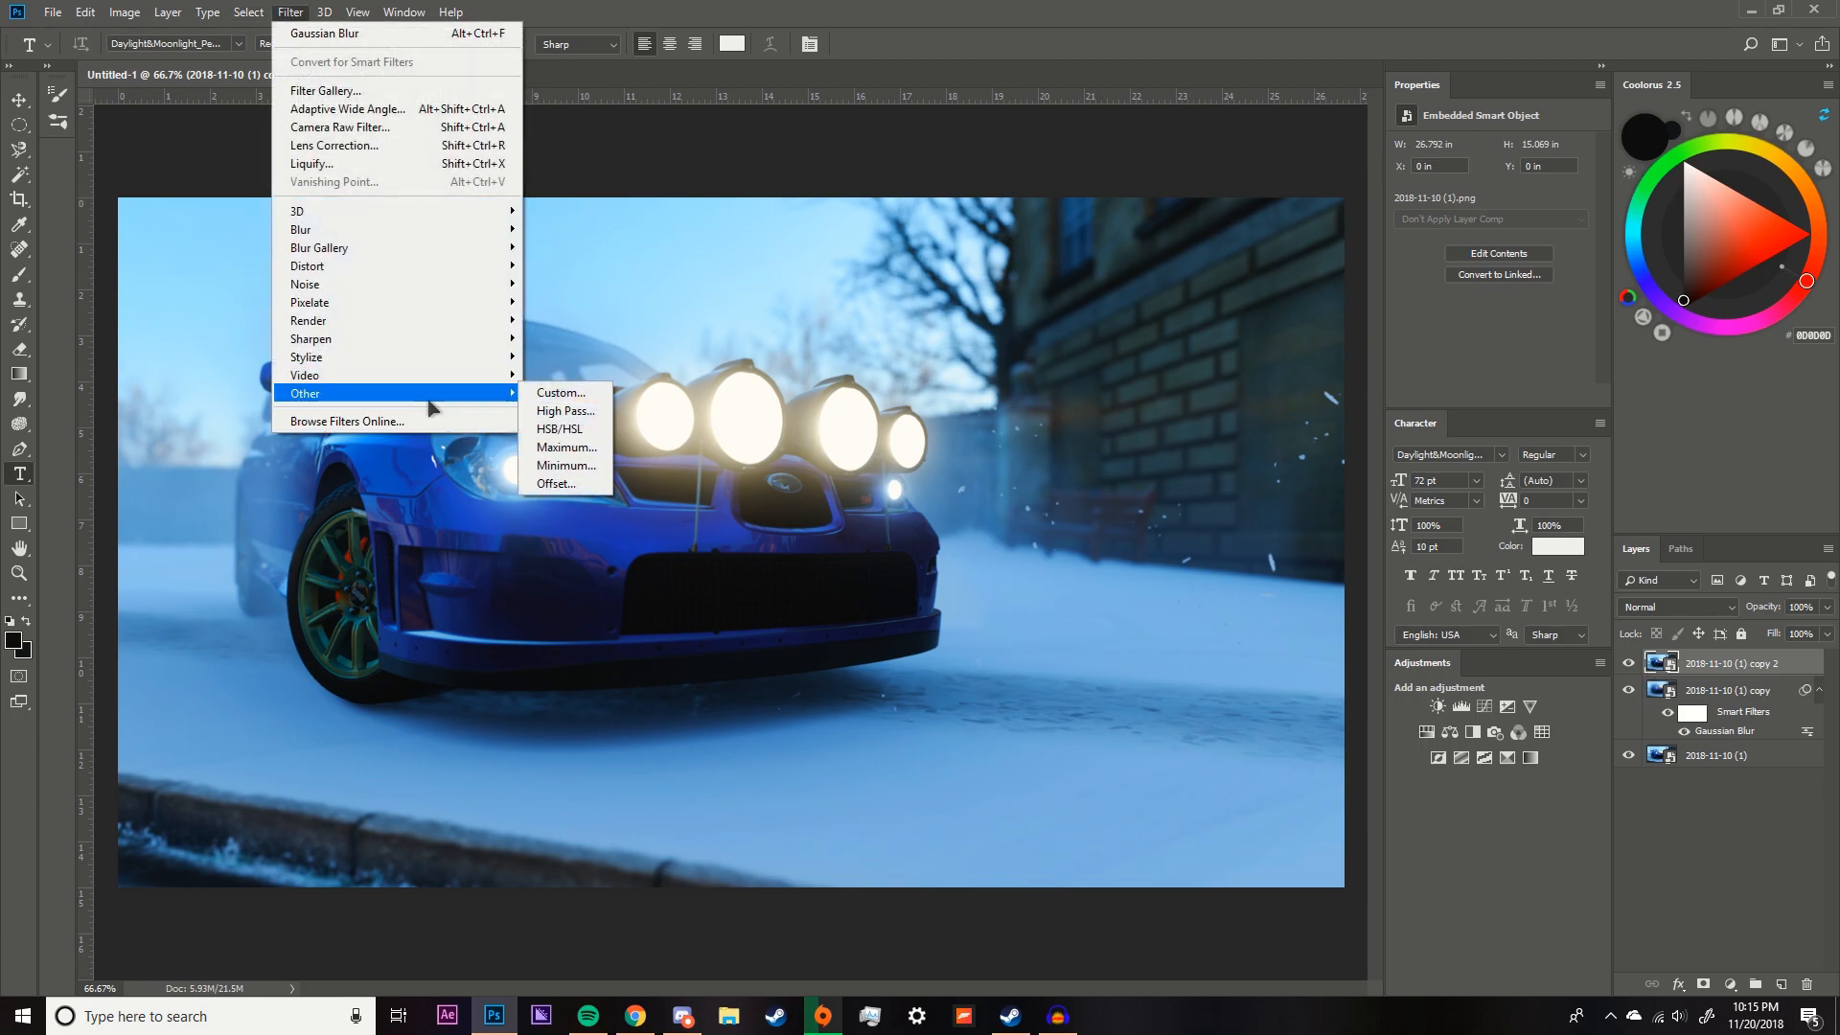
click(553, 420)
mouse_move(832, 500)
mouse_down()
mouse_move(905, 513)
mouse_move(815, 505)
mouse_up()
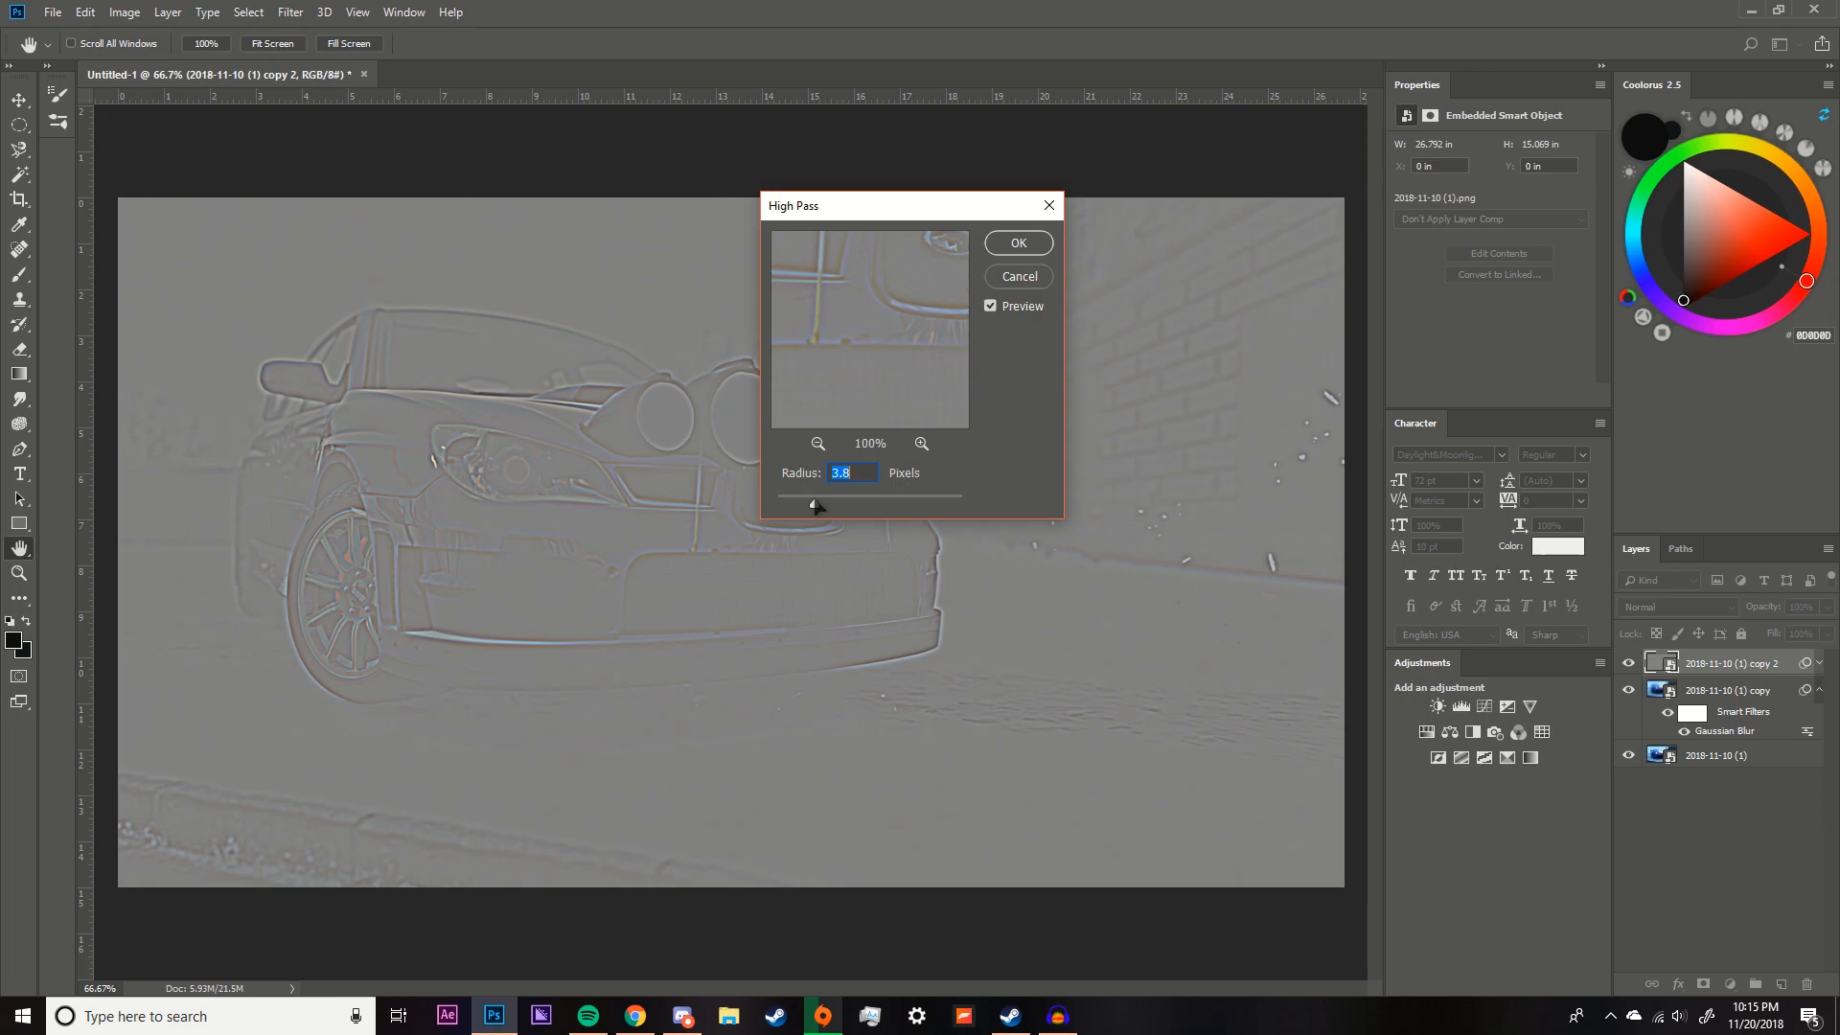
drag(831, 506, 787, 504)
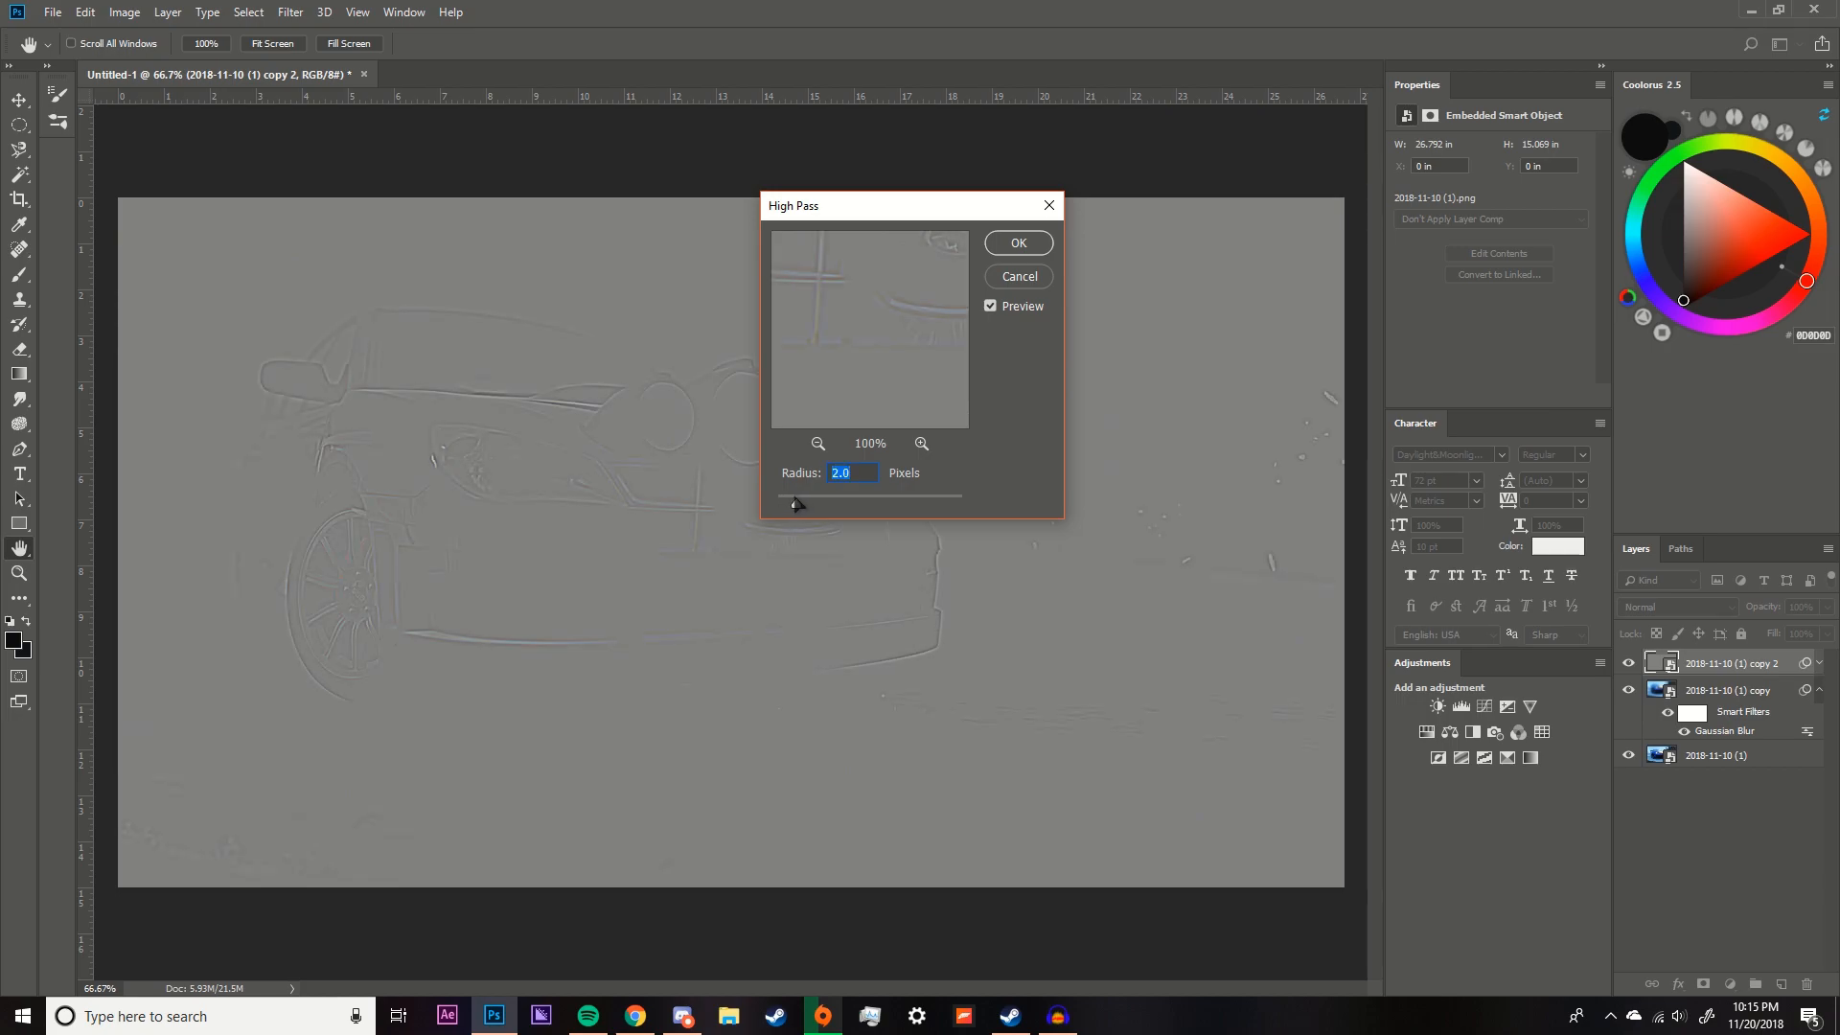
click(1019, 243)
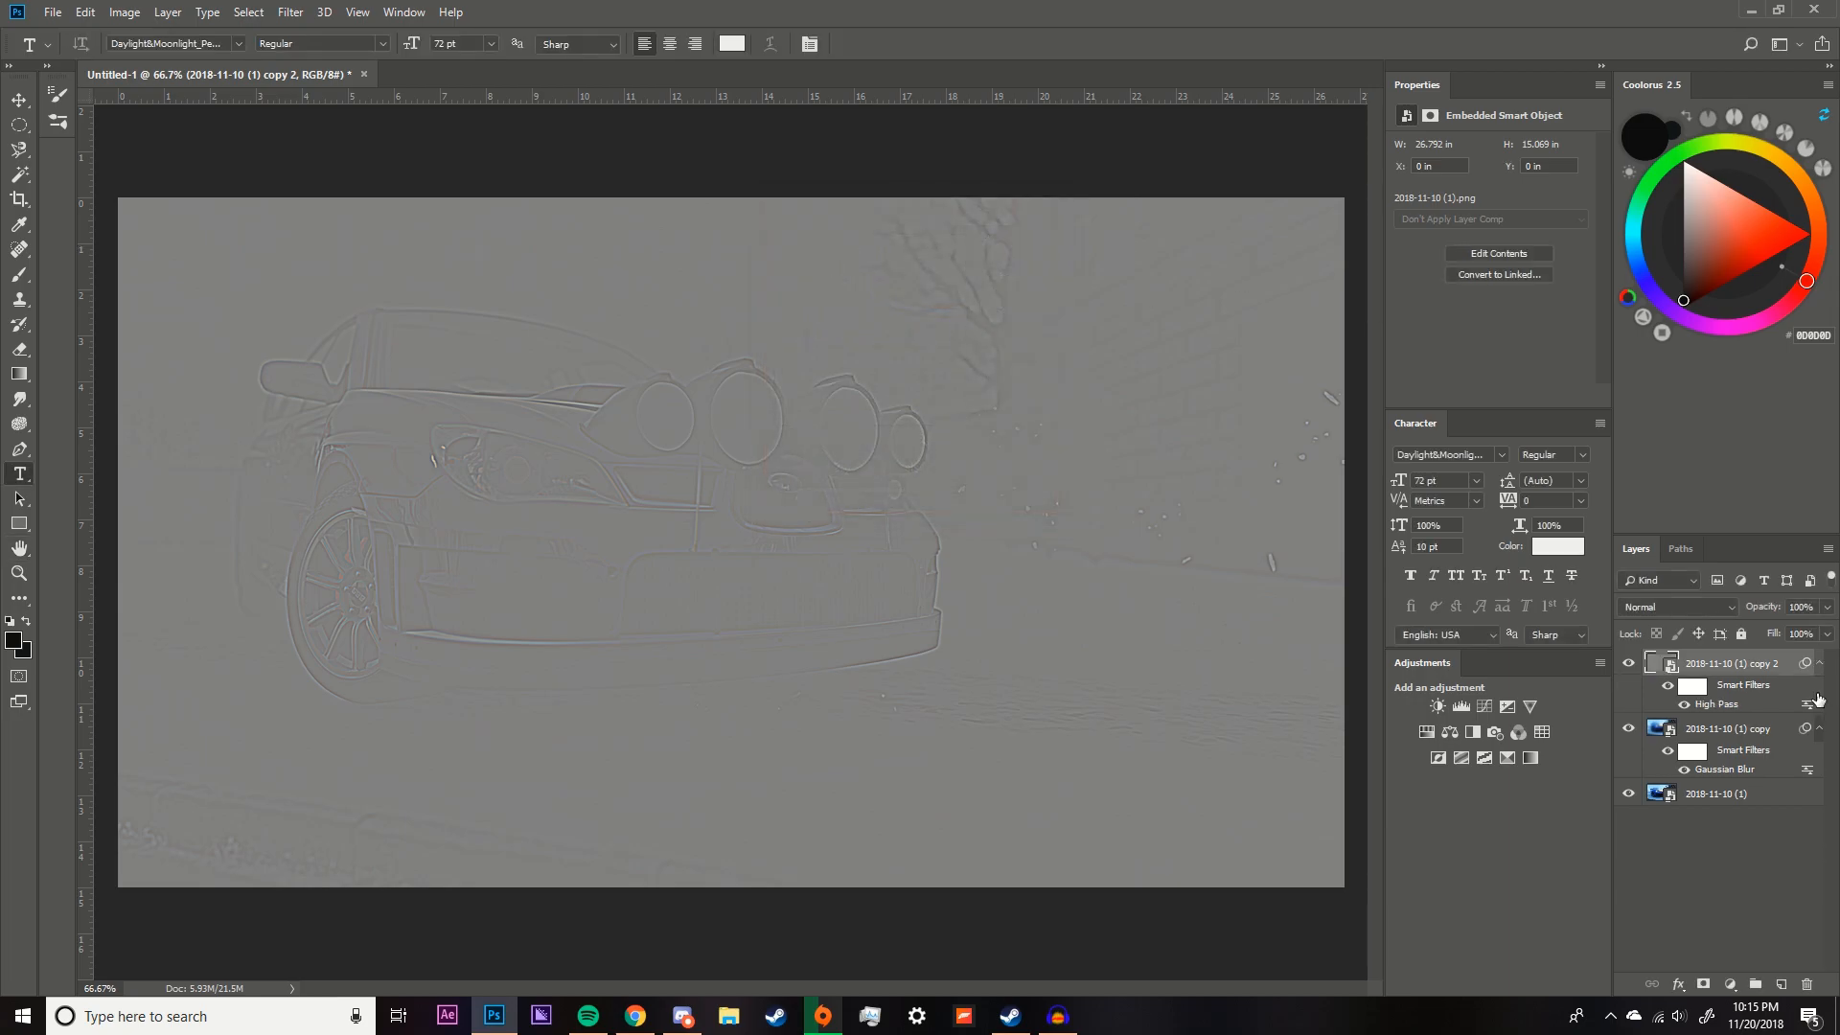
Set the High Pass layer's blend mode to Overlay and compare the image with and without it.
click(1690, 607)
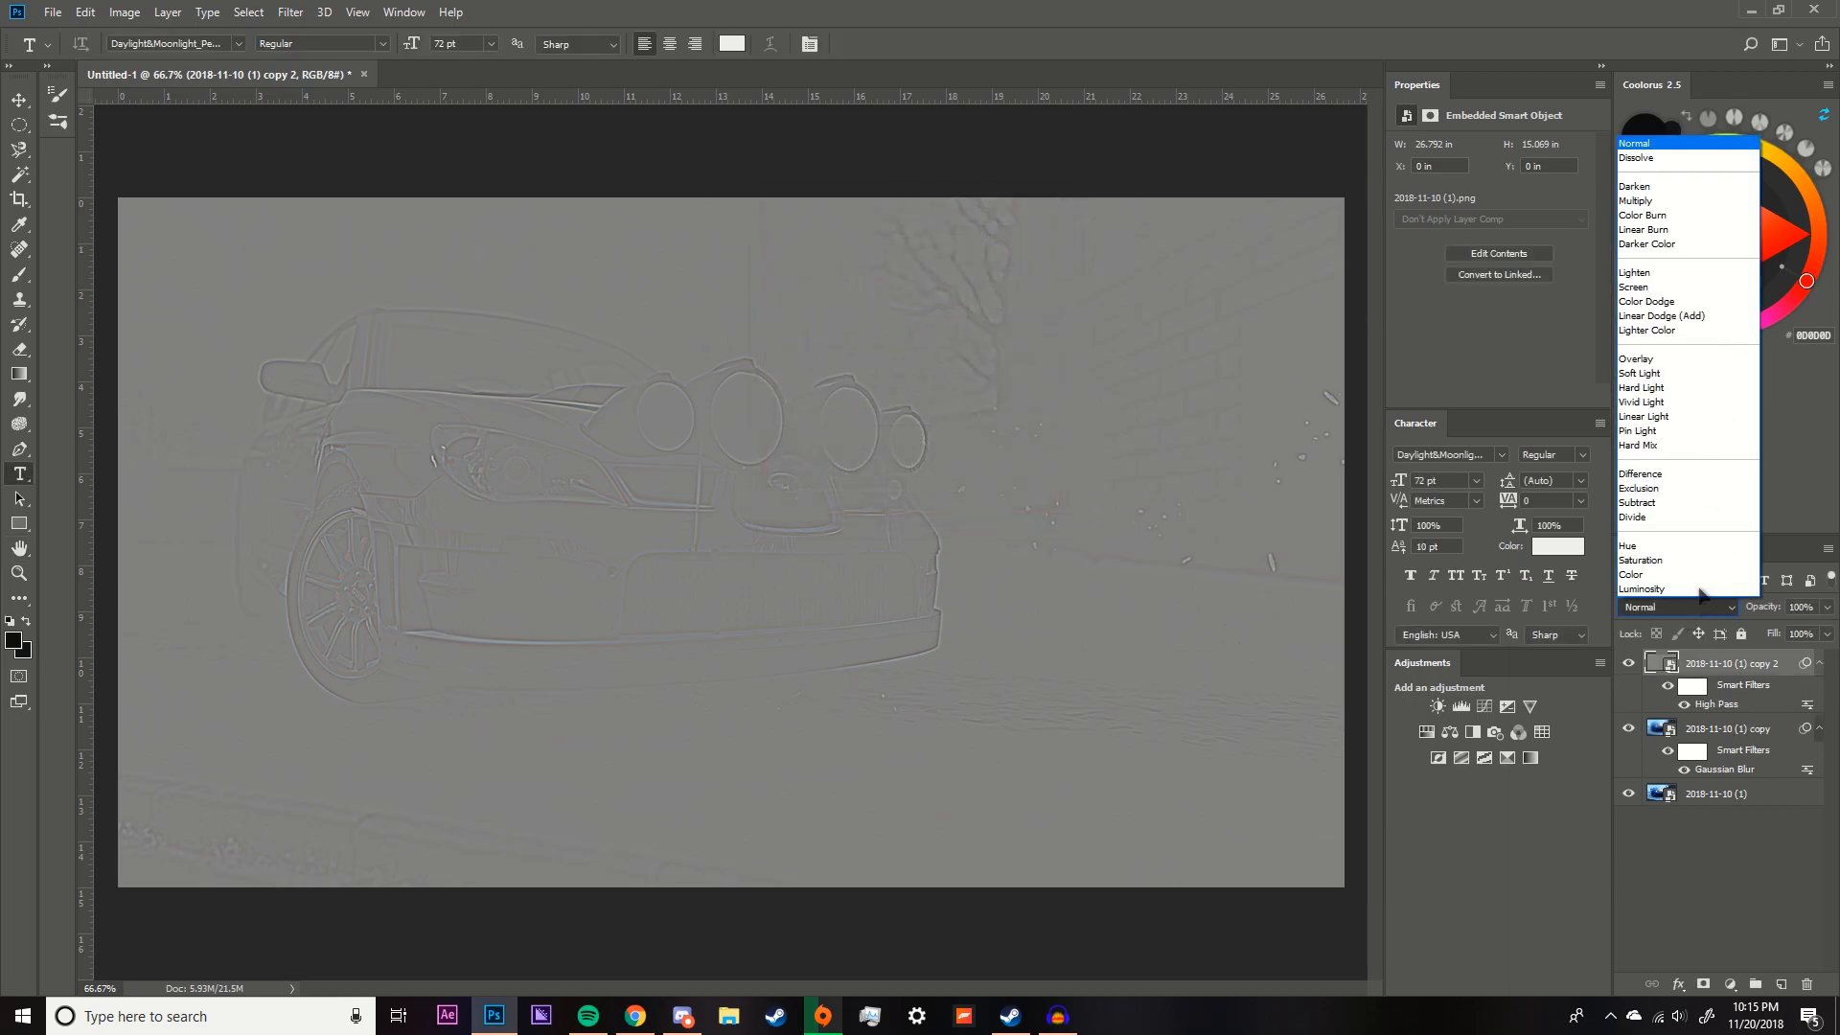
click(1675, 357)
click(1626, 663)
click(1627, 663)
click(1627, 663)
click(1628, 664)
click(1628, 664)
click(1628, 665)
Set the High Pass layer's opacity to 45% and deselect all layers.
drag(1827, 607, 1693, 632)
drag(1829, 611, 1768, 633)
click(1768, 842)
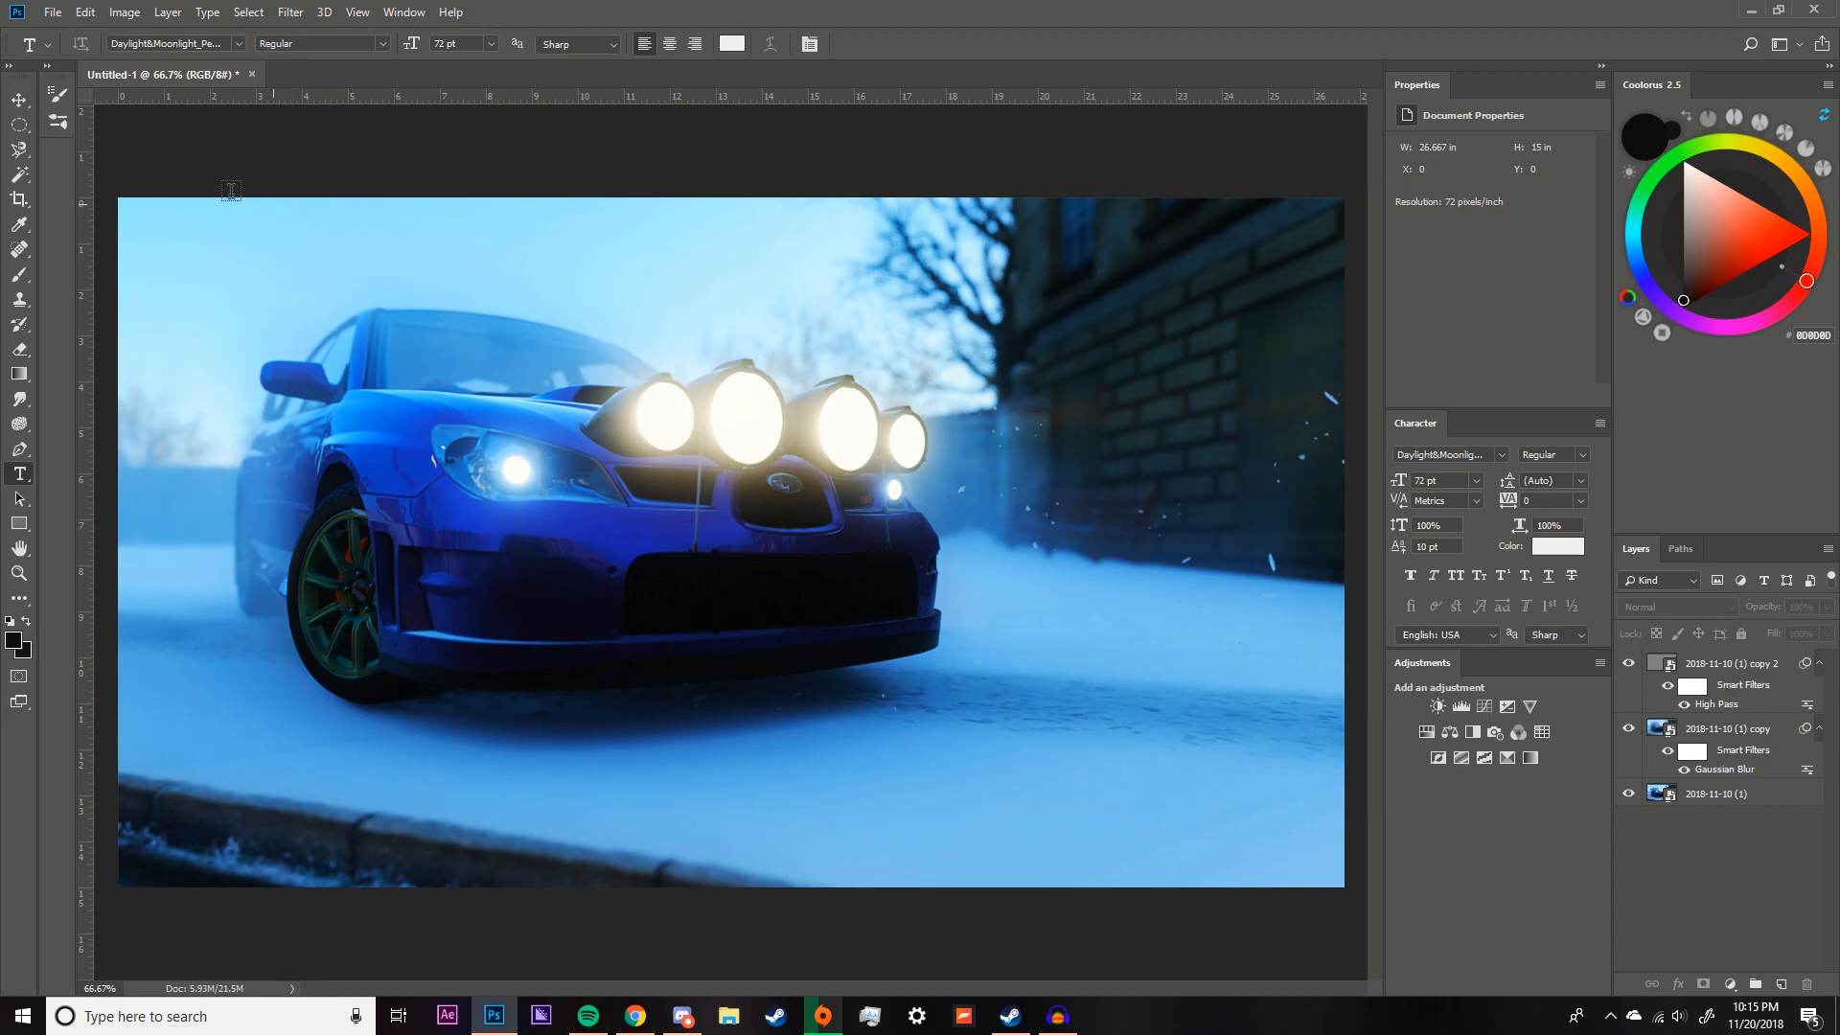
Merge the High Pass copy, the blurred copy and the original photo into one layer.
click(1747, 663)
shift+click(1752, 795)
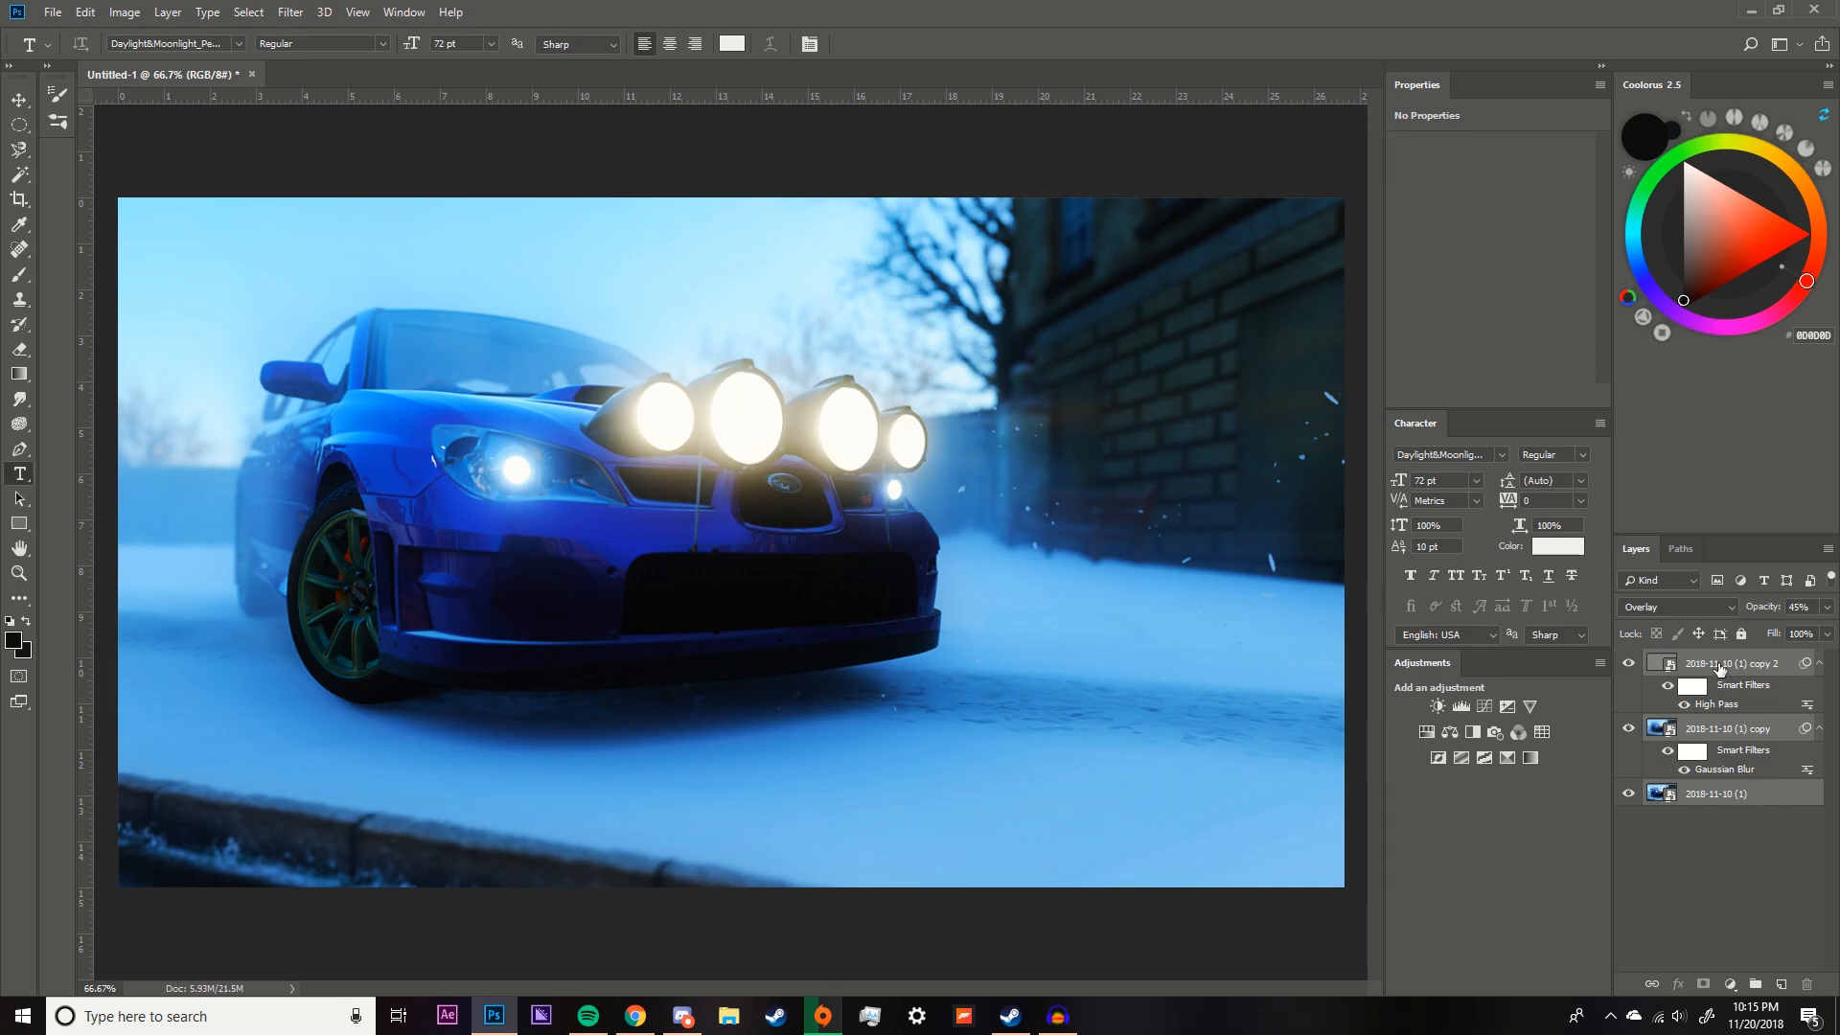
key(ctrl+e)
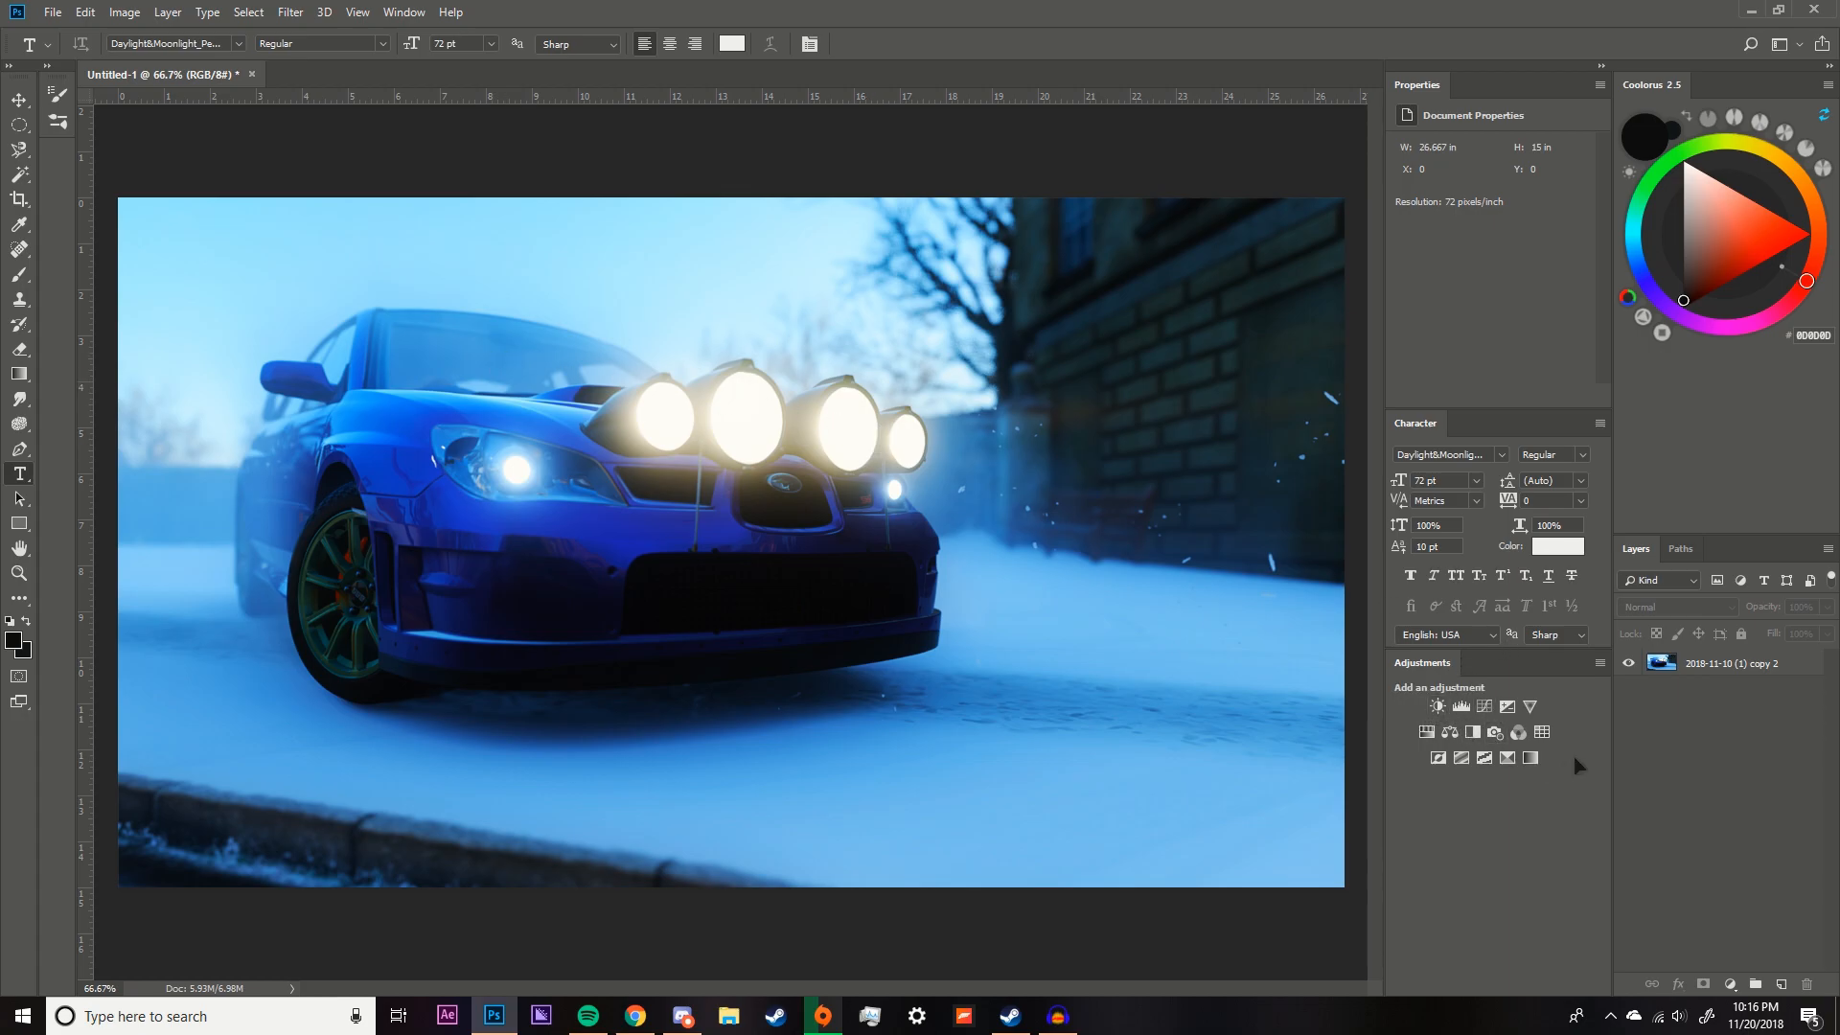
Add a Brightness/Contrast adjustment layer above the merged photo with brightness -15 and contrast -14.
click(1437, 708)
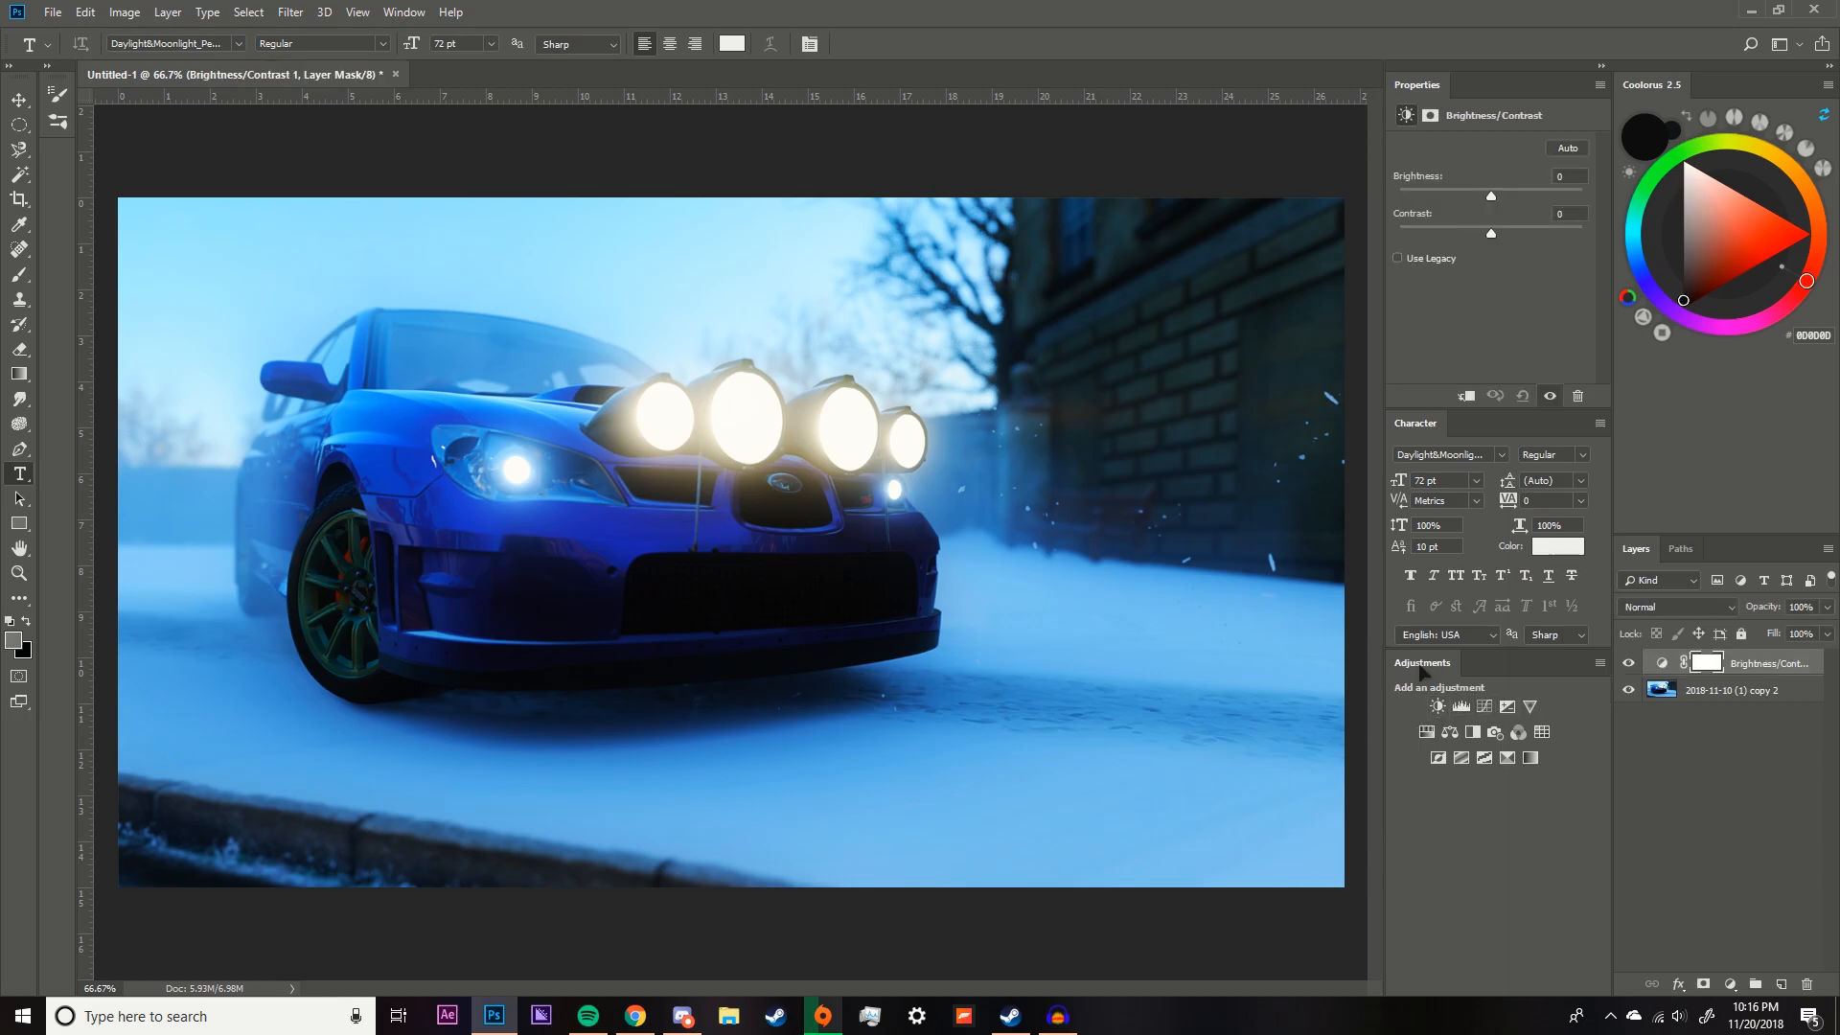
drag(1492, 195, 1633, 234)
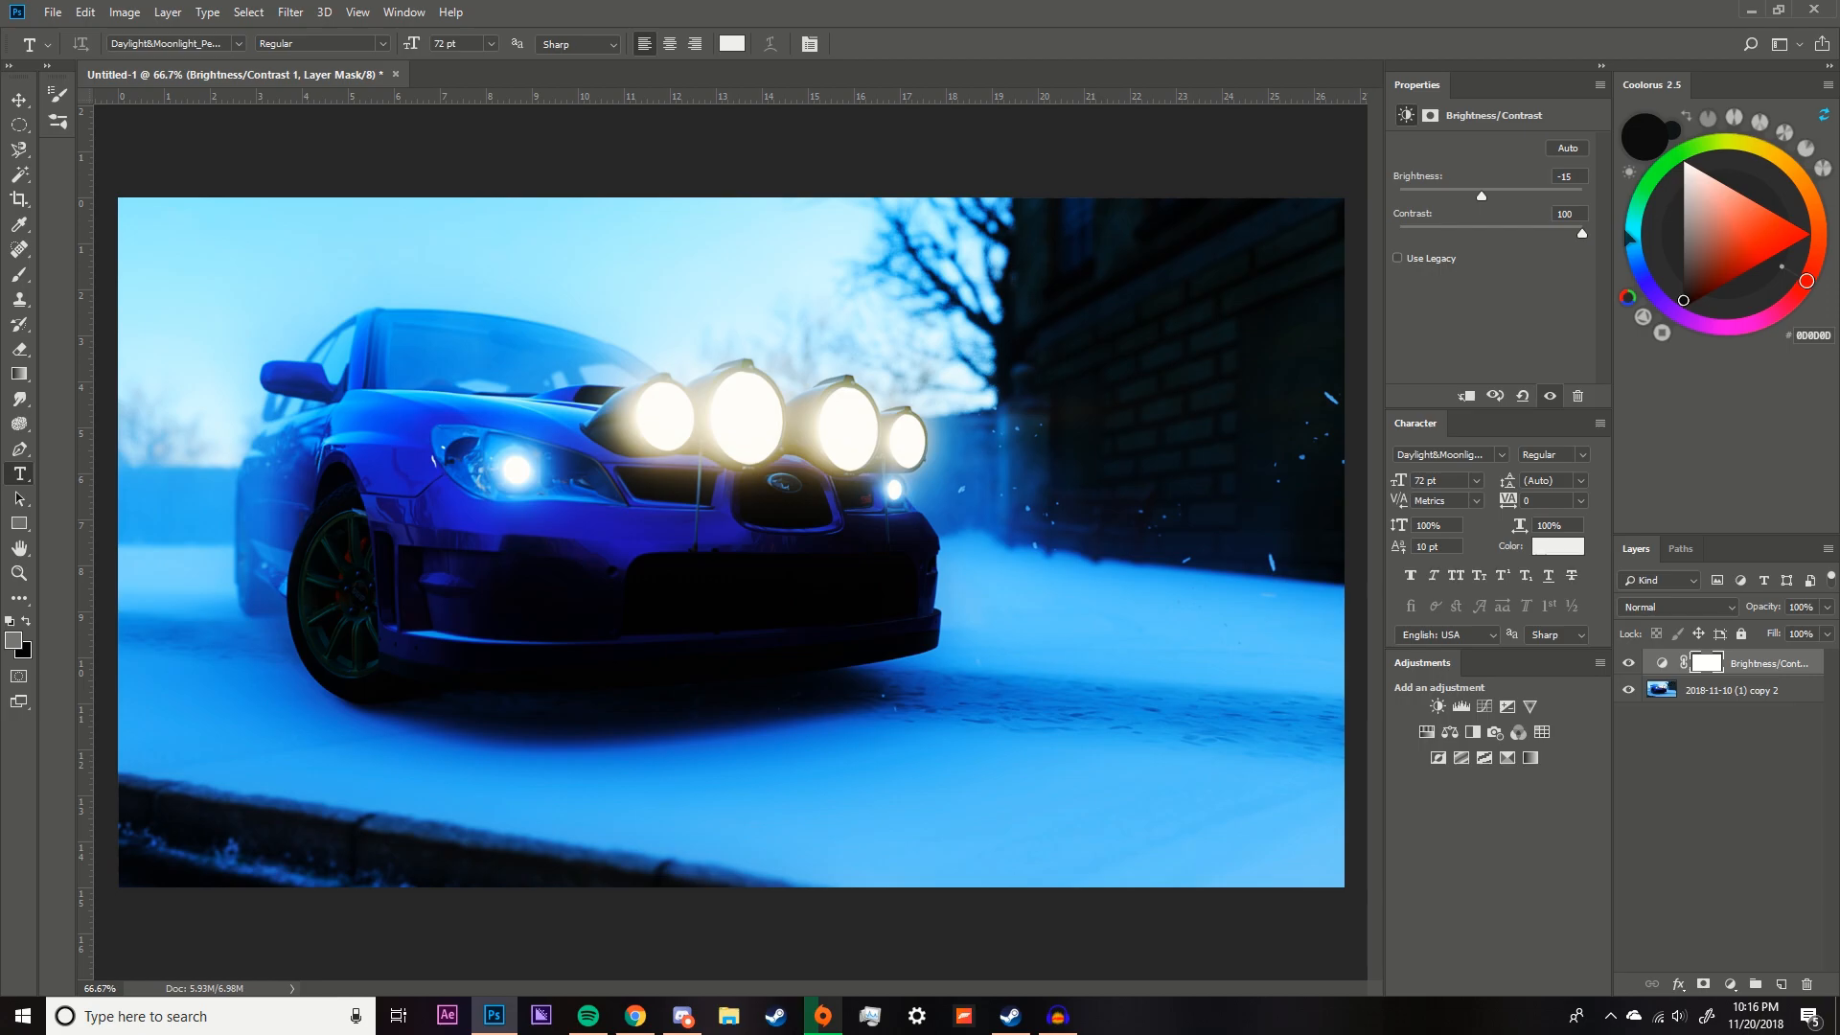
drag(1582, 233, 1466, 272)
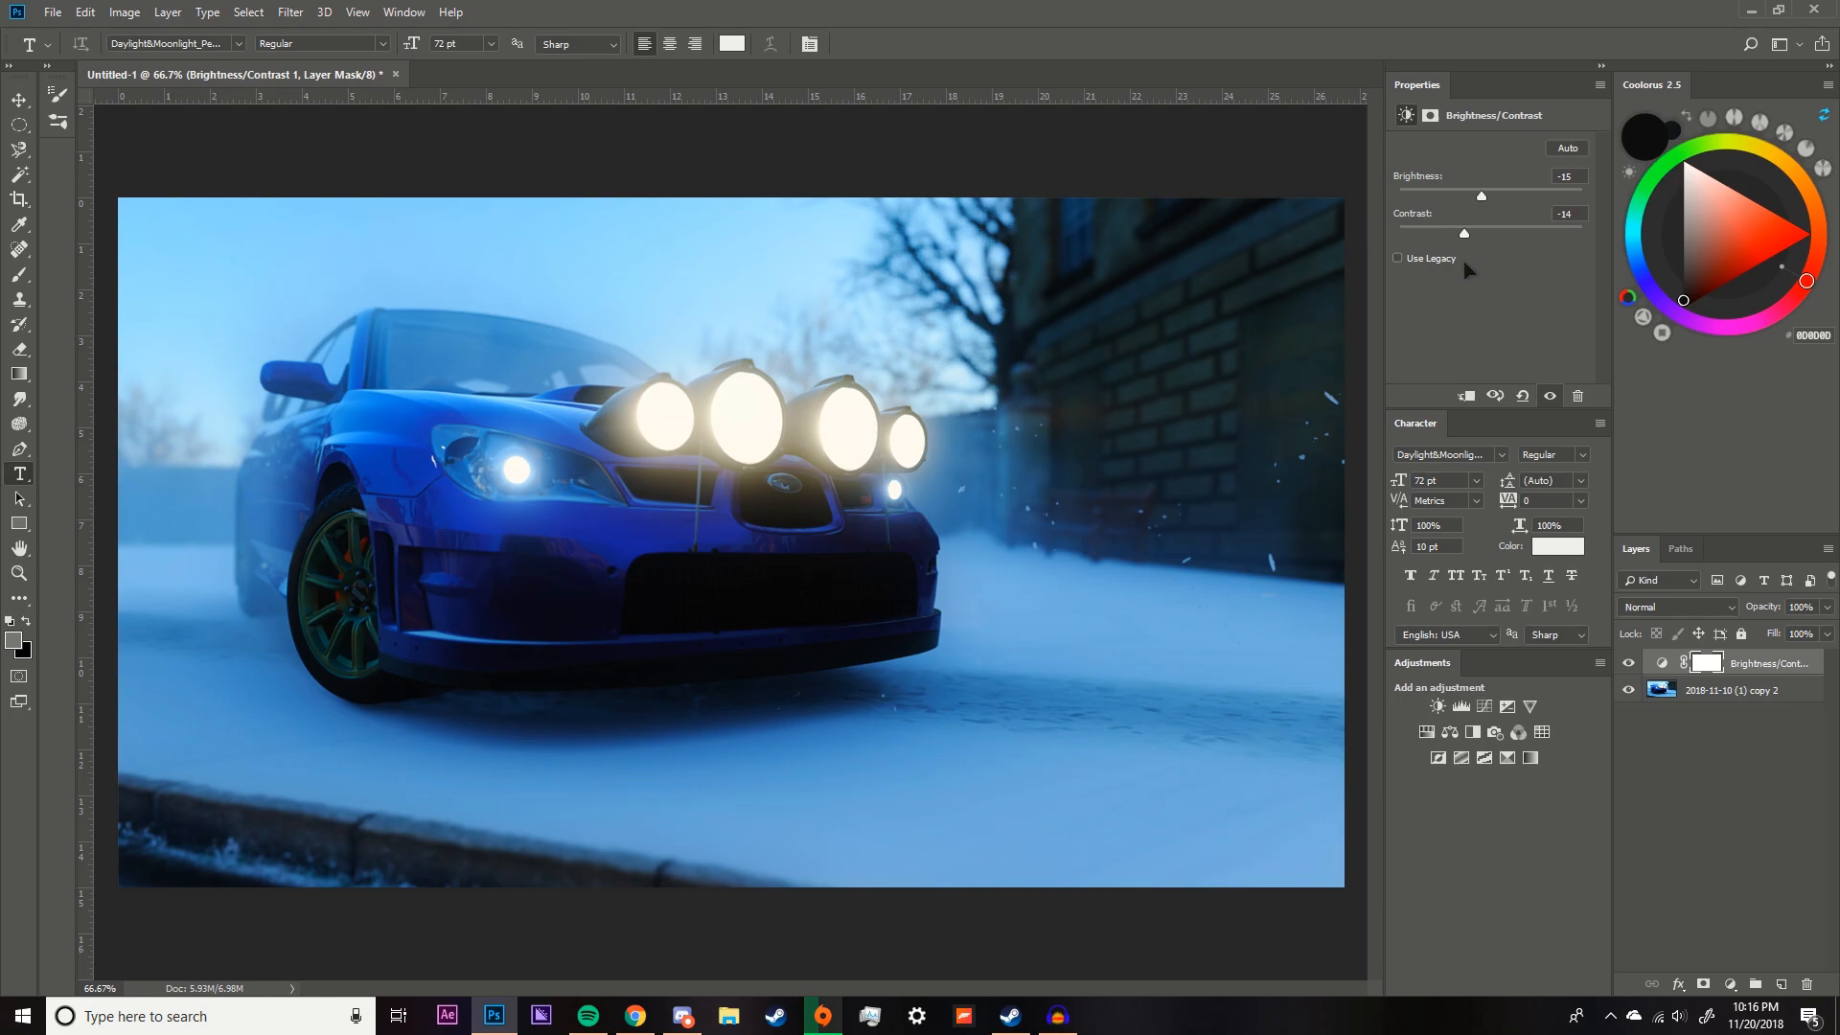
Add a Levels adjustment layer and set its RGB white input level to 240.
click(1461, 706)
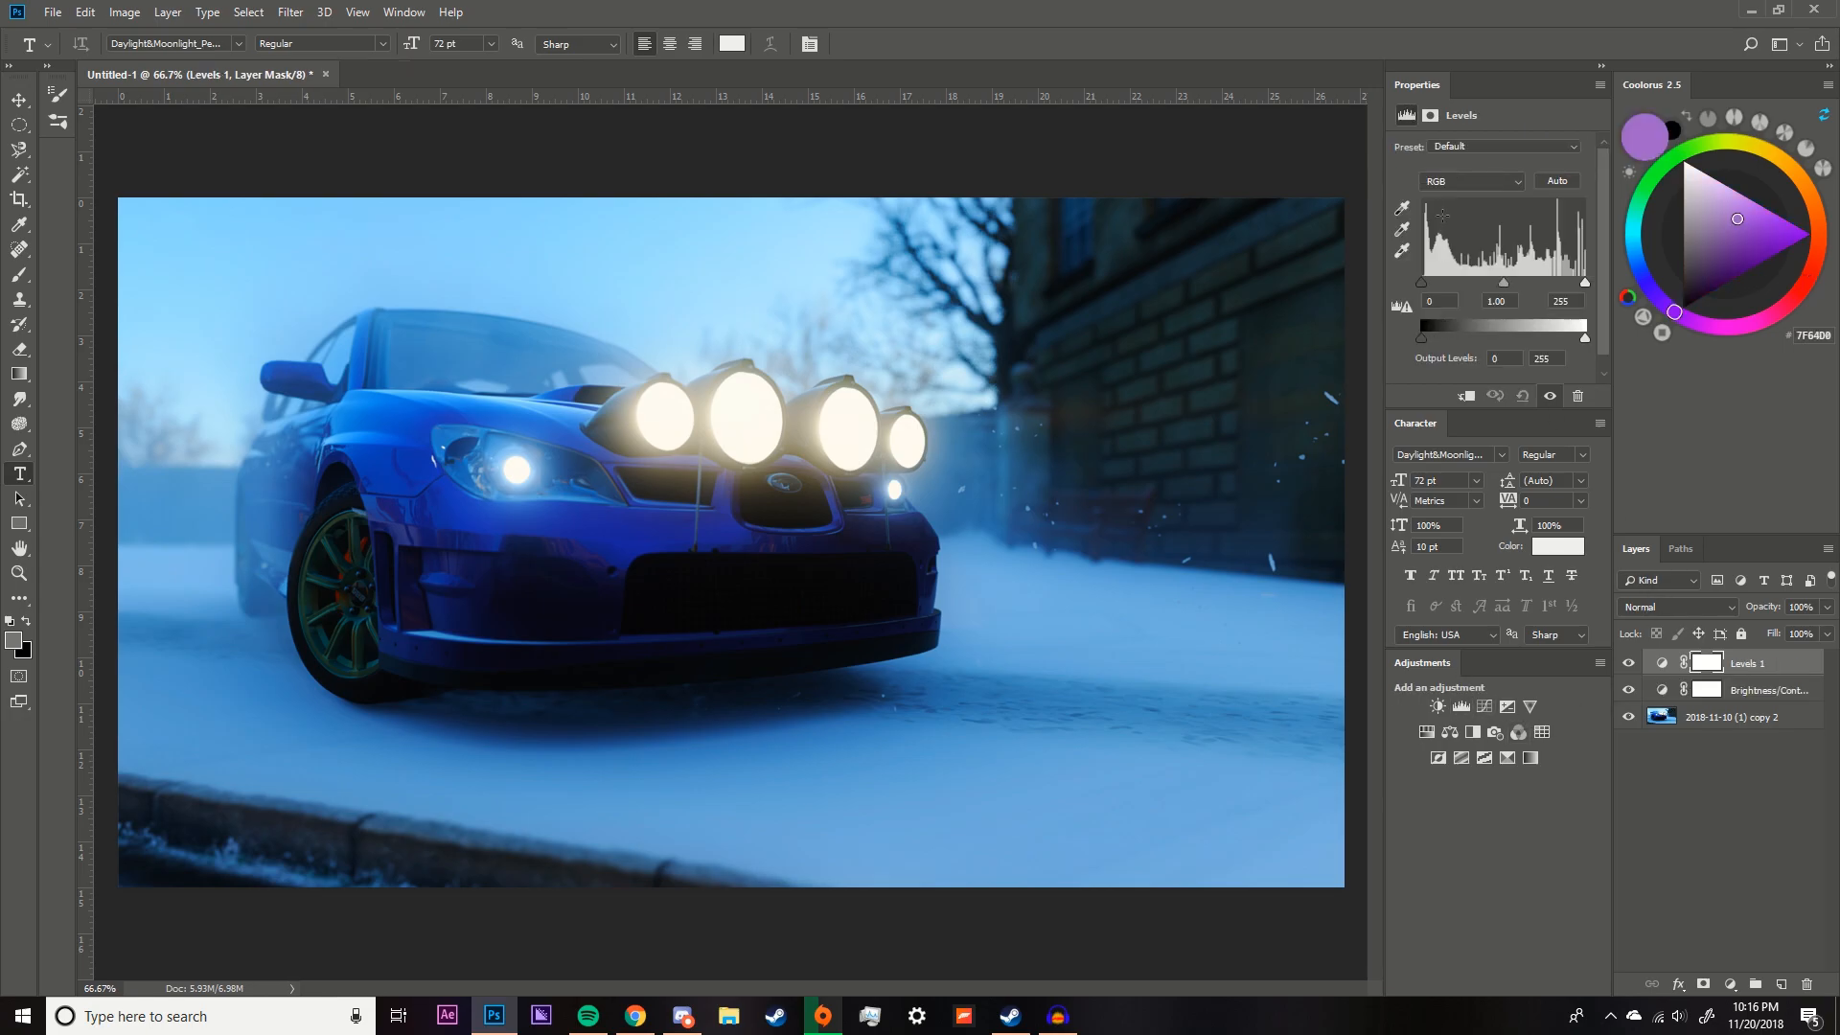
click(1457, 187)
click(1465, 197)
mouse_move(1423, 284)
mouse_down()
mouse_move(1466, 284)
mouse_move(1415, 285)
mouse_up()
drag(1574, 286, 1561, 285)
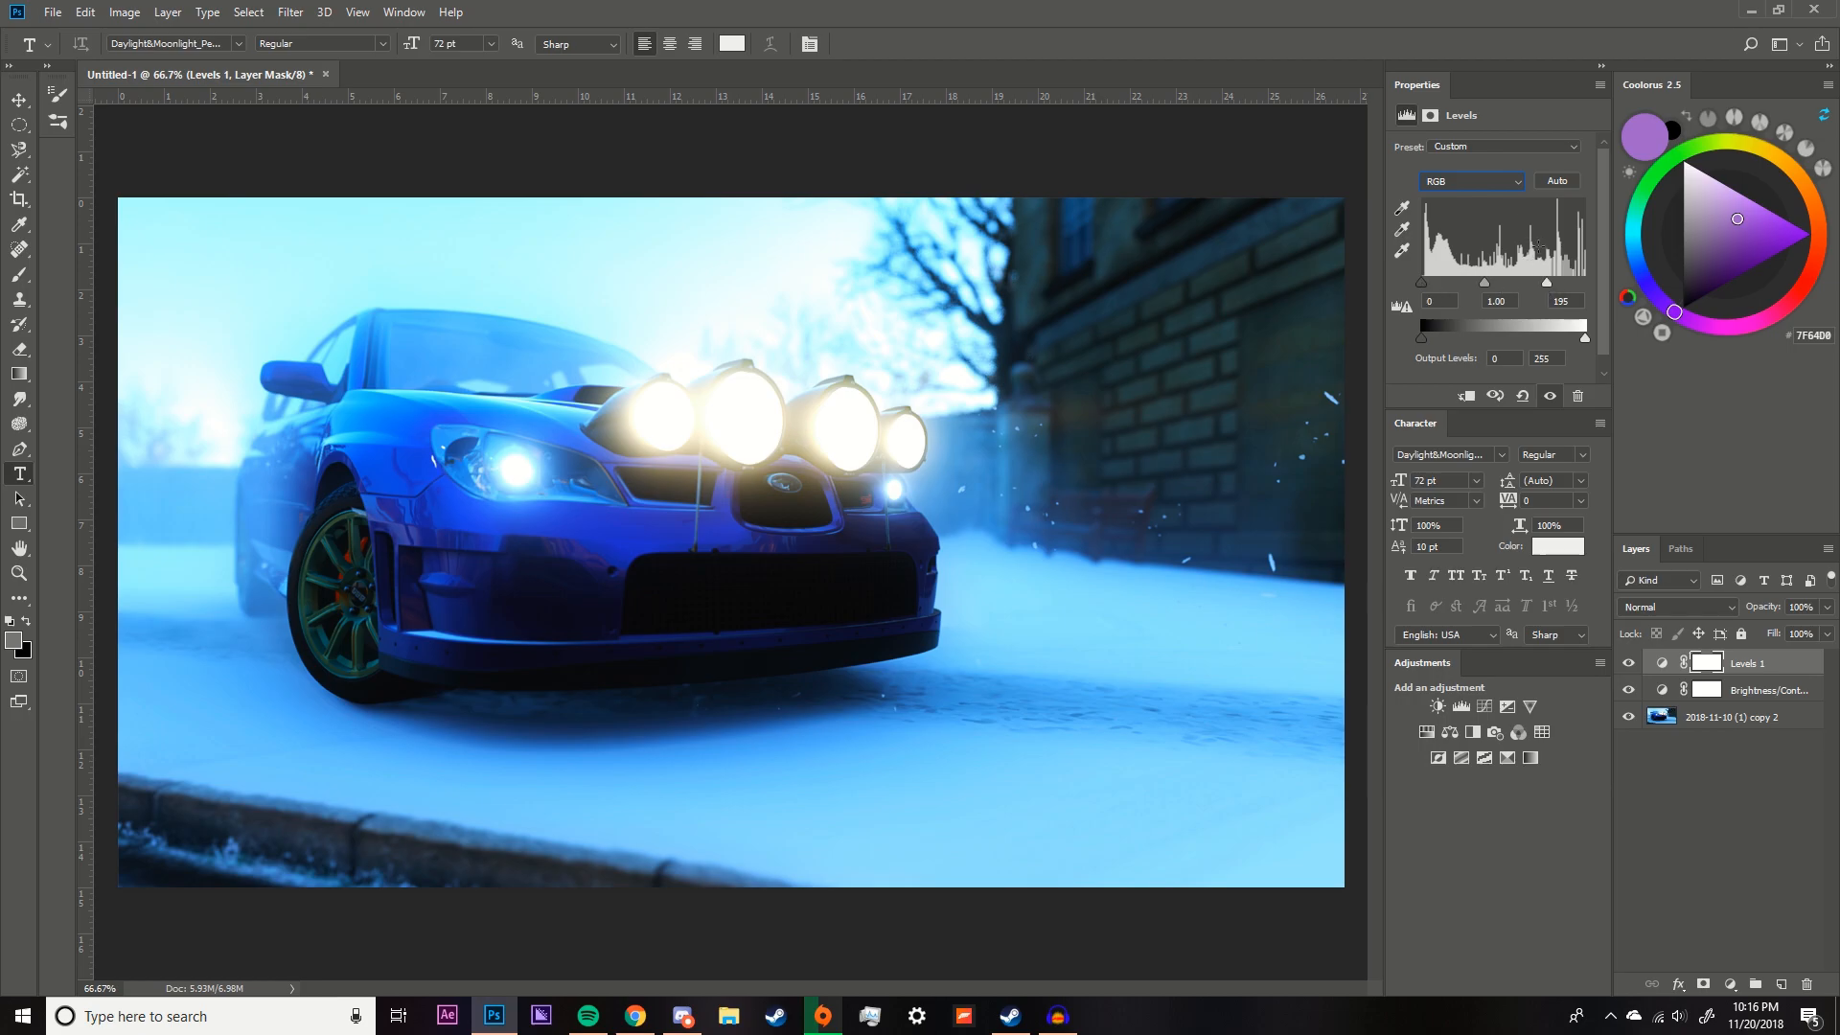
mouse_move(1548, 288)
mouse_down()
mouse_move(1403, 287)
mouse_move(1572, 295)
mouse_up()
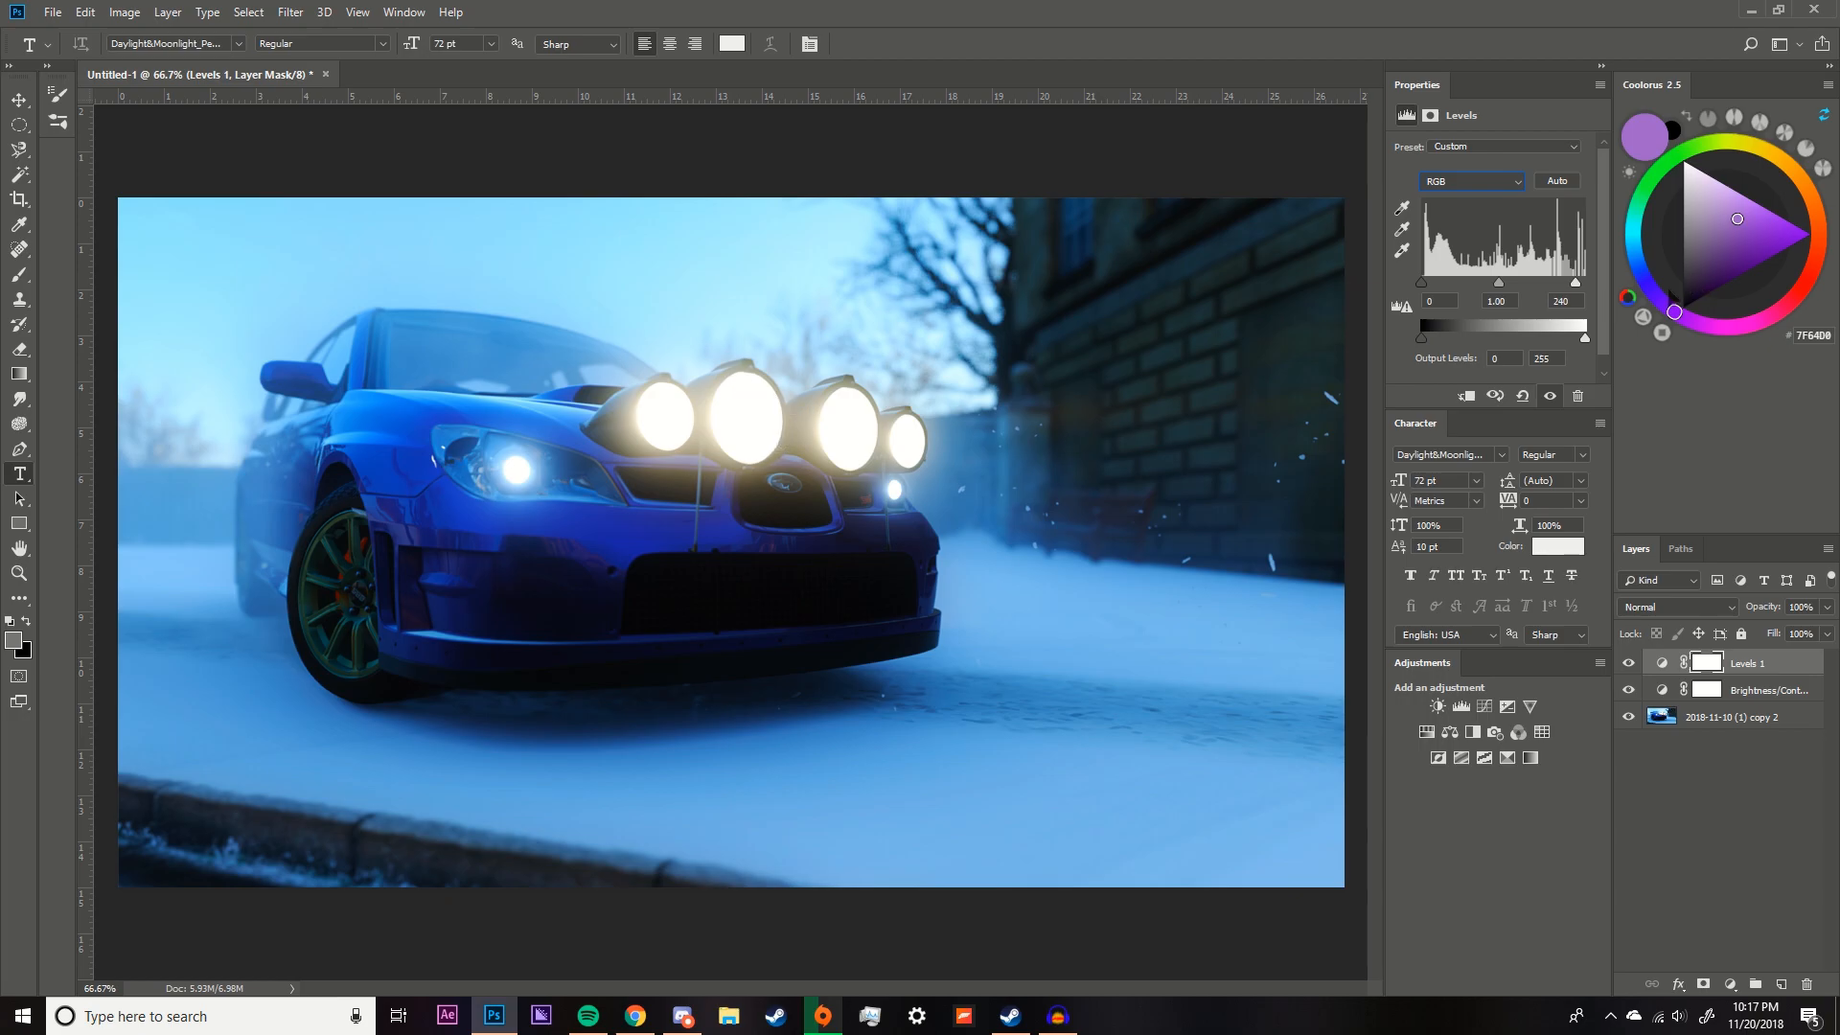
drag(1429, 286, 1422, 287)
Try bending the RGB curve in a Curves adjustment layer, undo the change and delete the layer.
click(1485, 707)
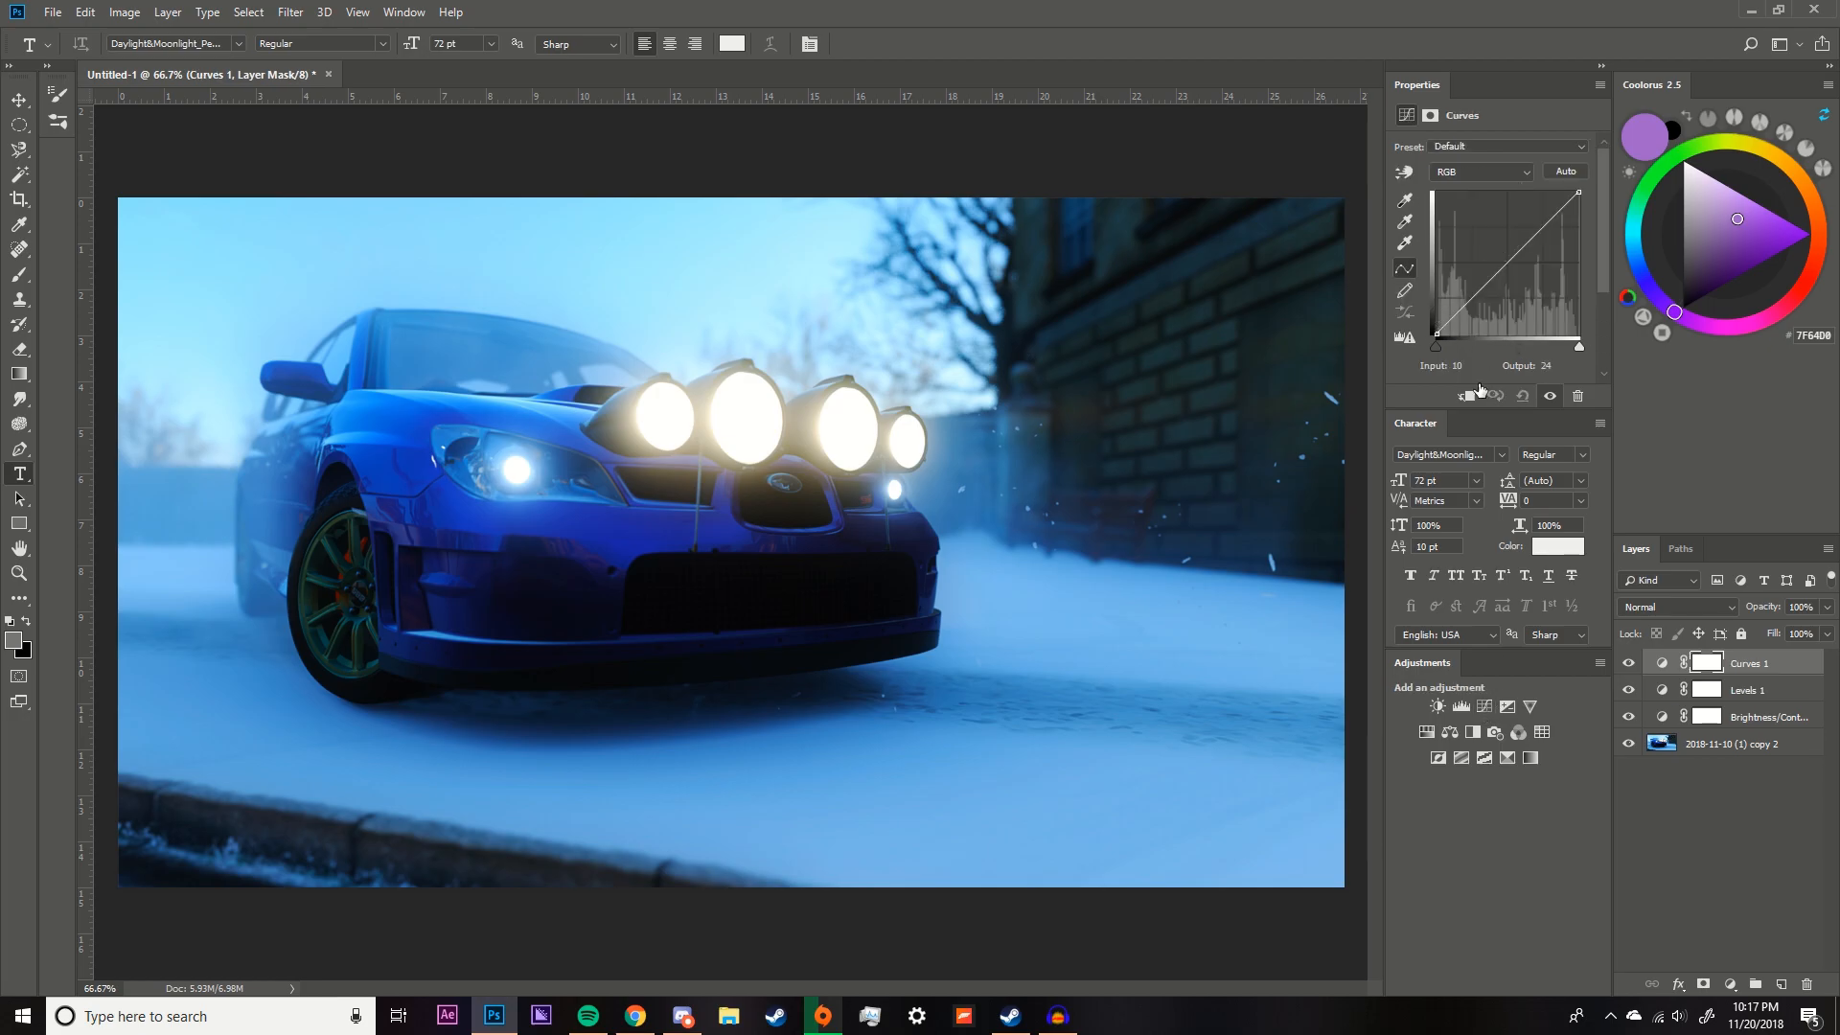
drag(1558, 212, 1499, 251)
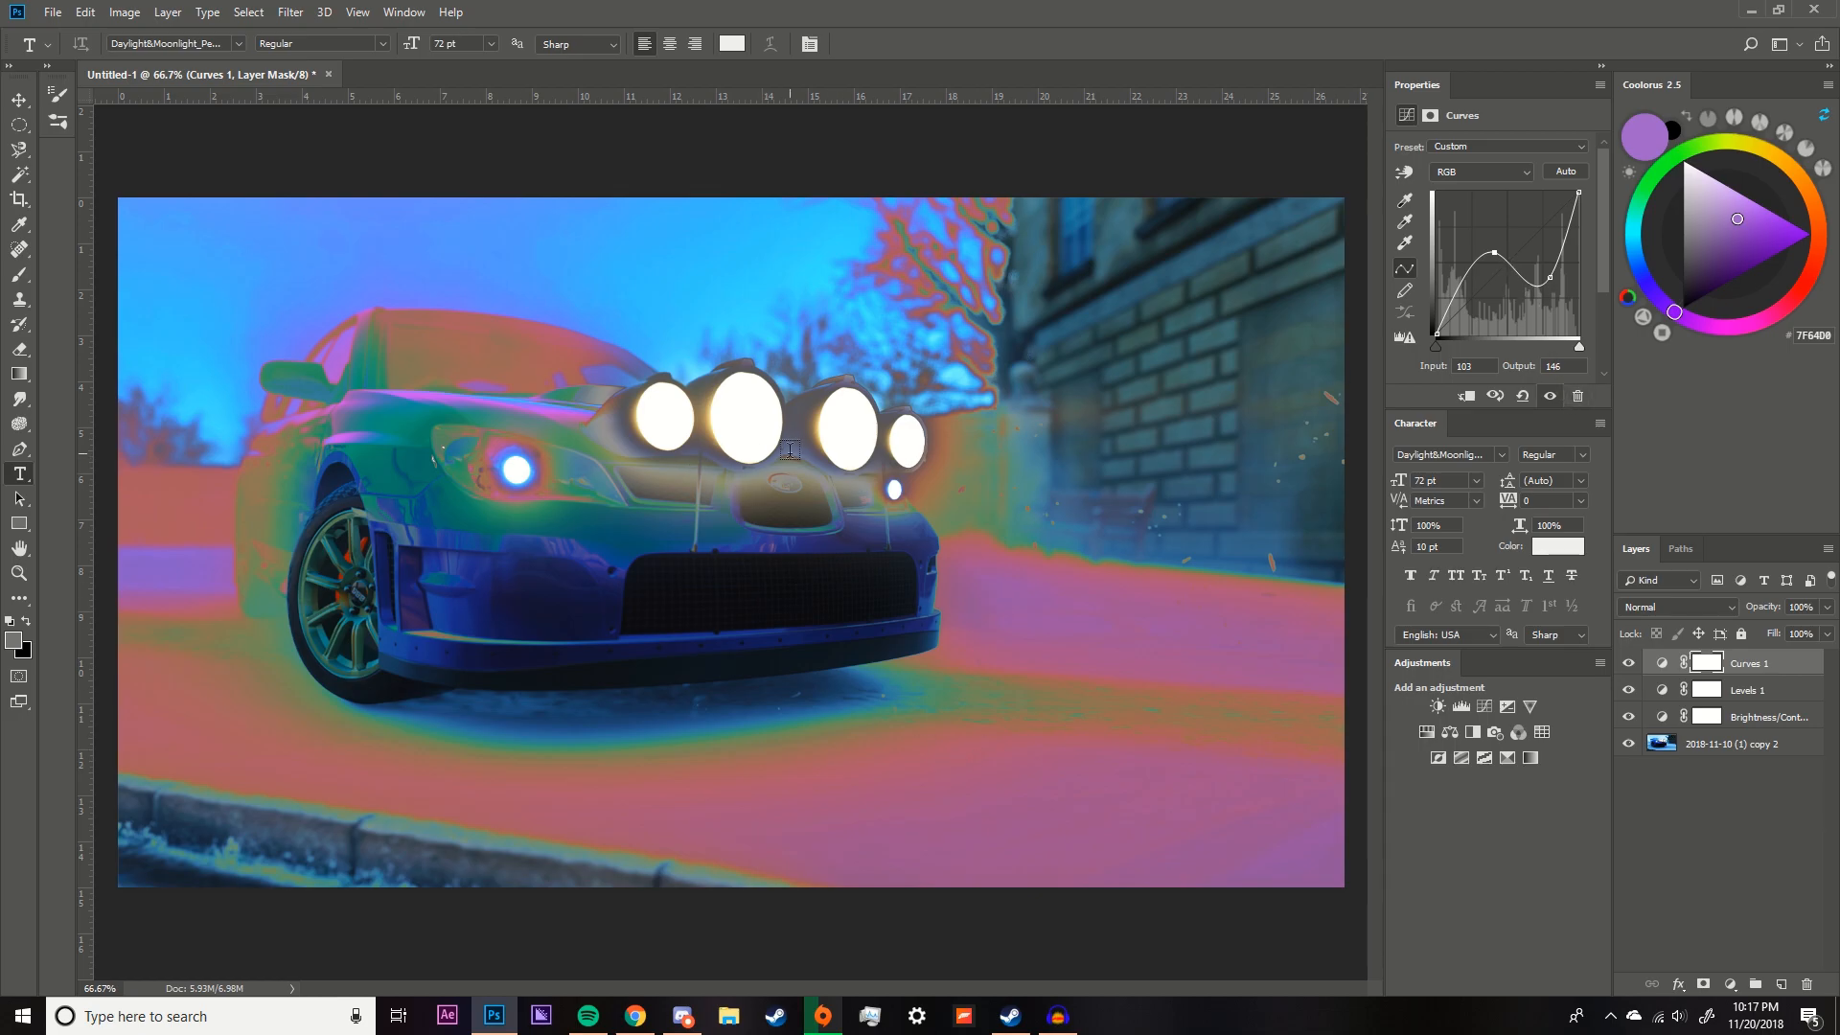
key(ctrl+z)
key(ctrl+alt+z)
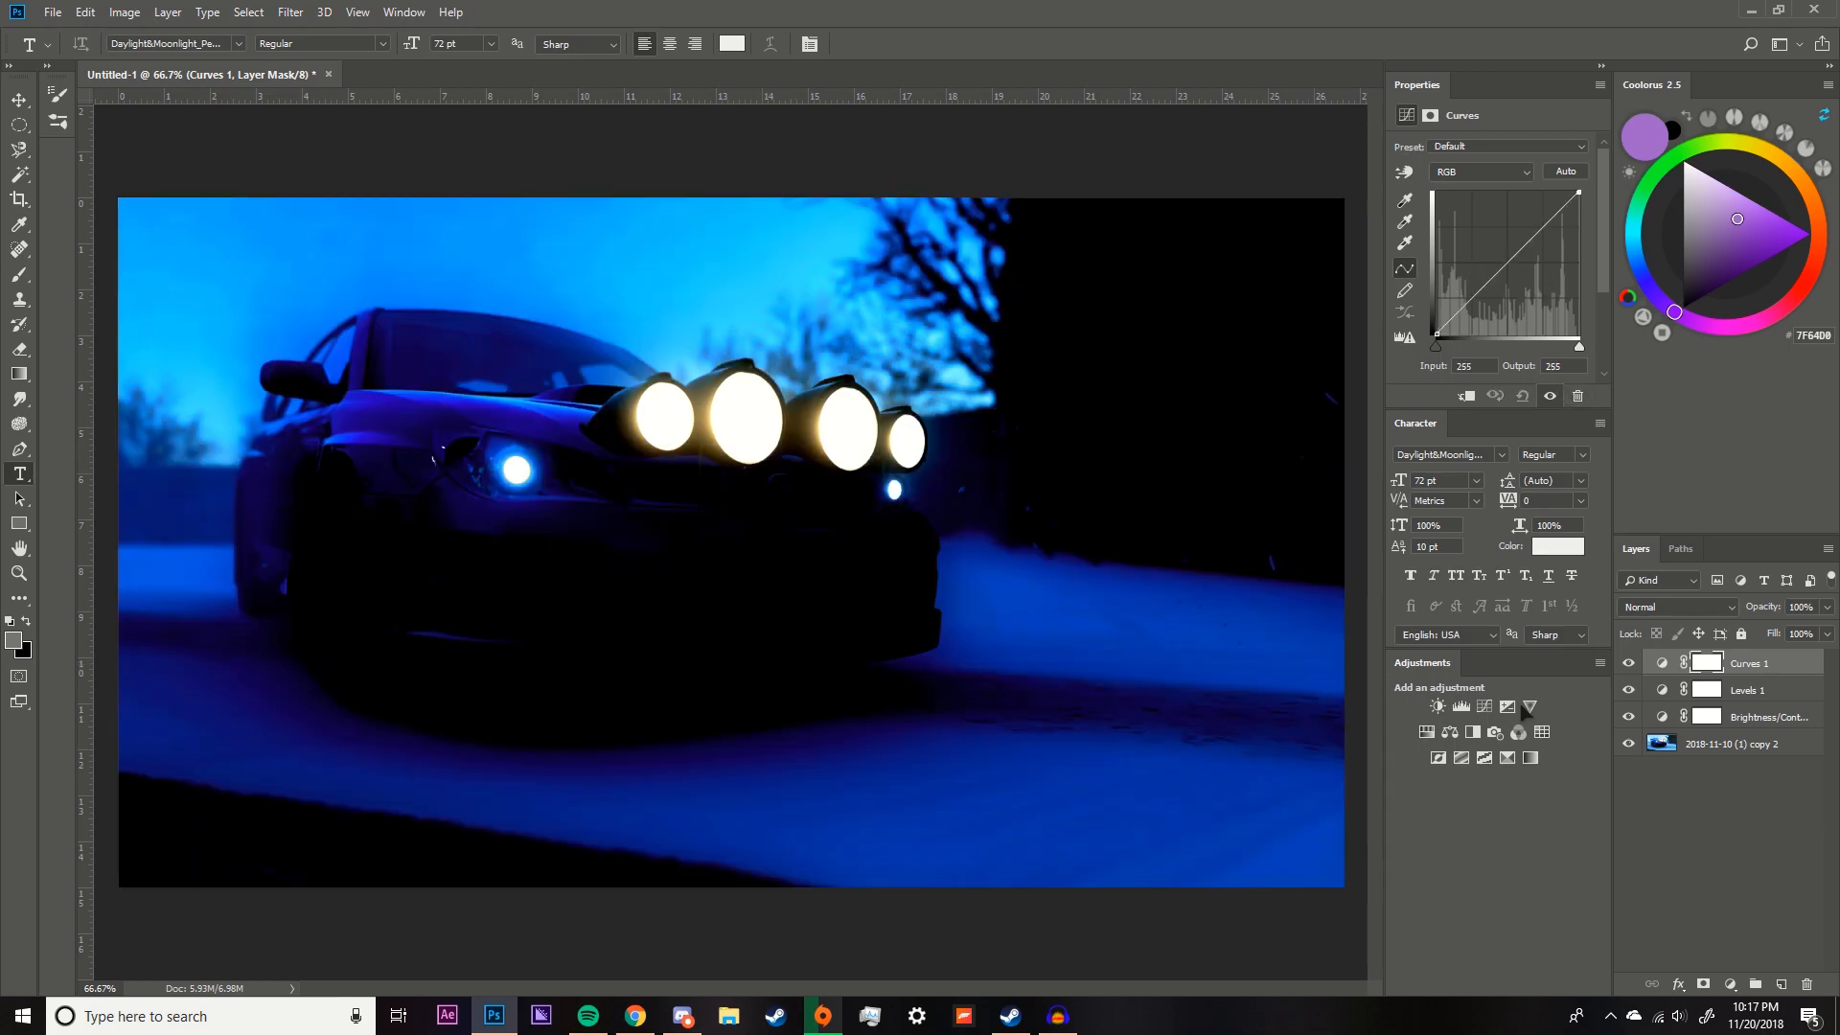
click(1761, 669)
key(Delete)
key(Delete)
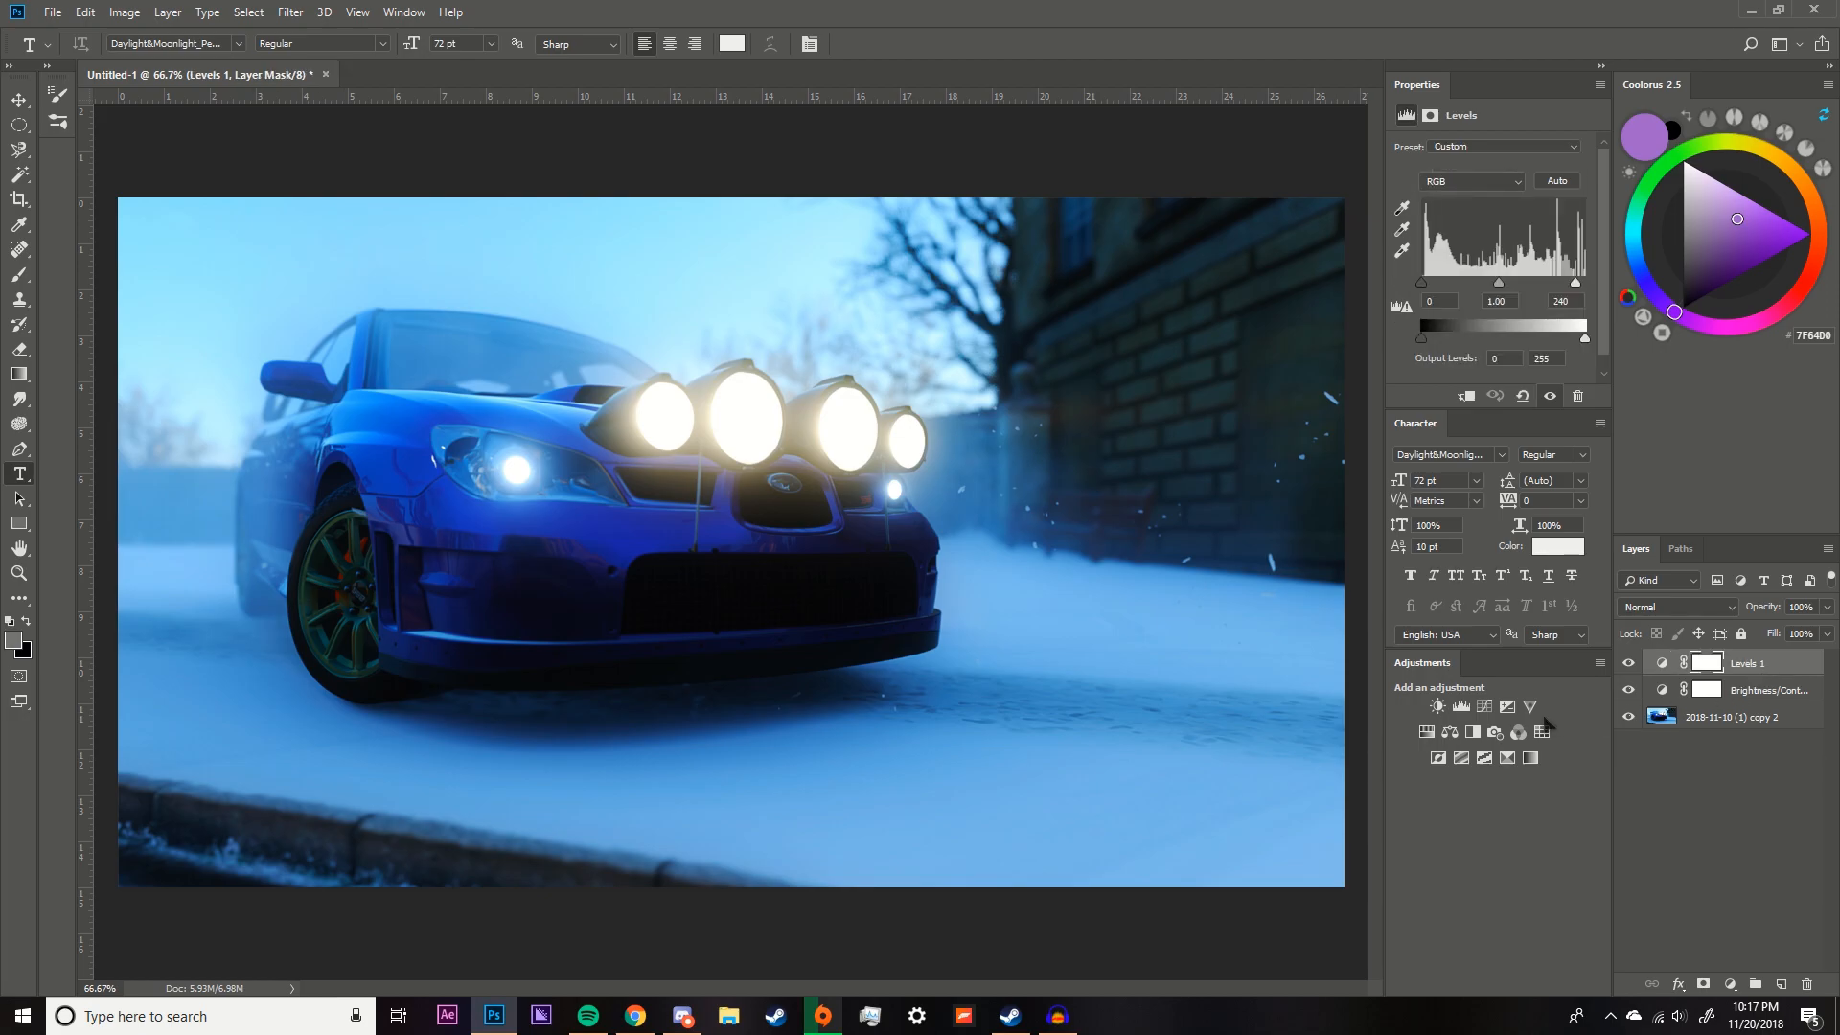
Add an Exposure adjustment layer with exposure -0.24 and review the Brightness/Contrast layer's settings alongside it.
click(1508, 710)
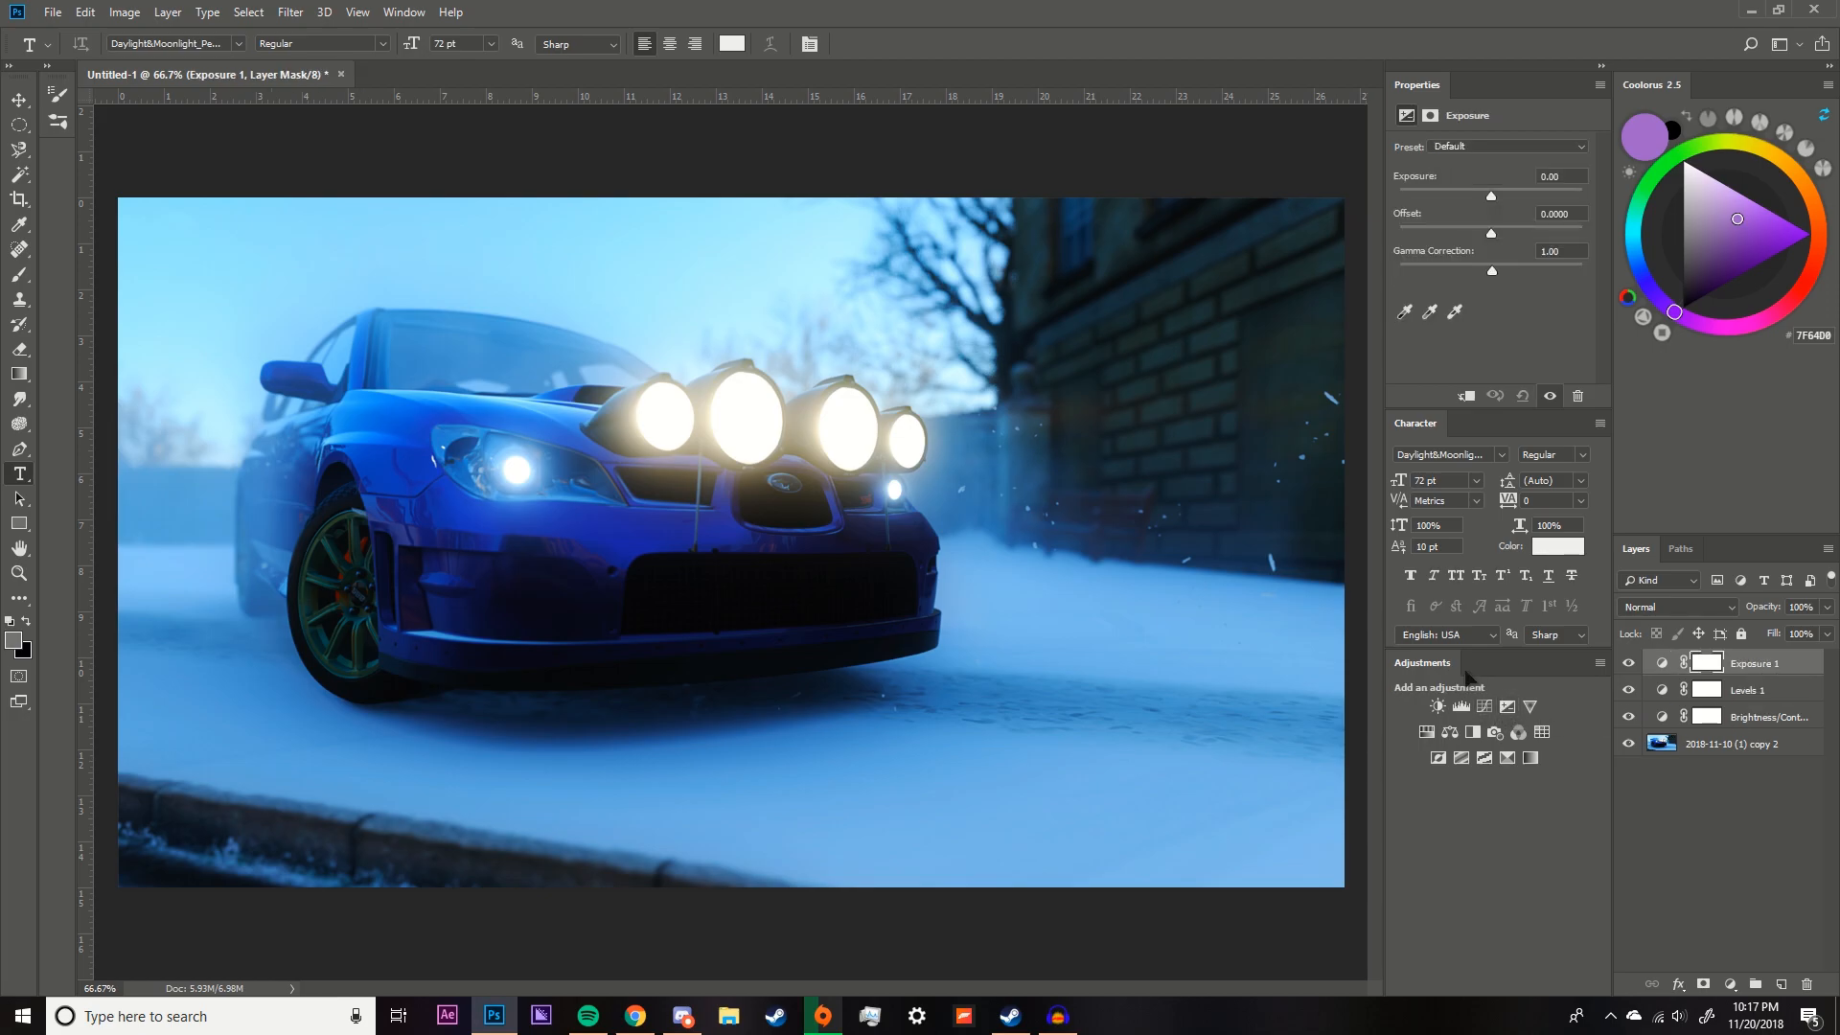
mouse_move(1491, 195)
mouse_down()
mouse_move(1612, 201)
mouse_move(1485, 199)
mouse_up()
click(1773, 719)
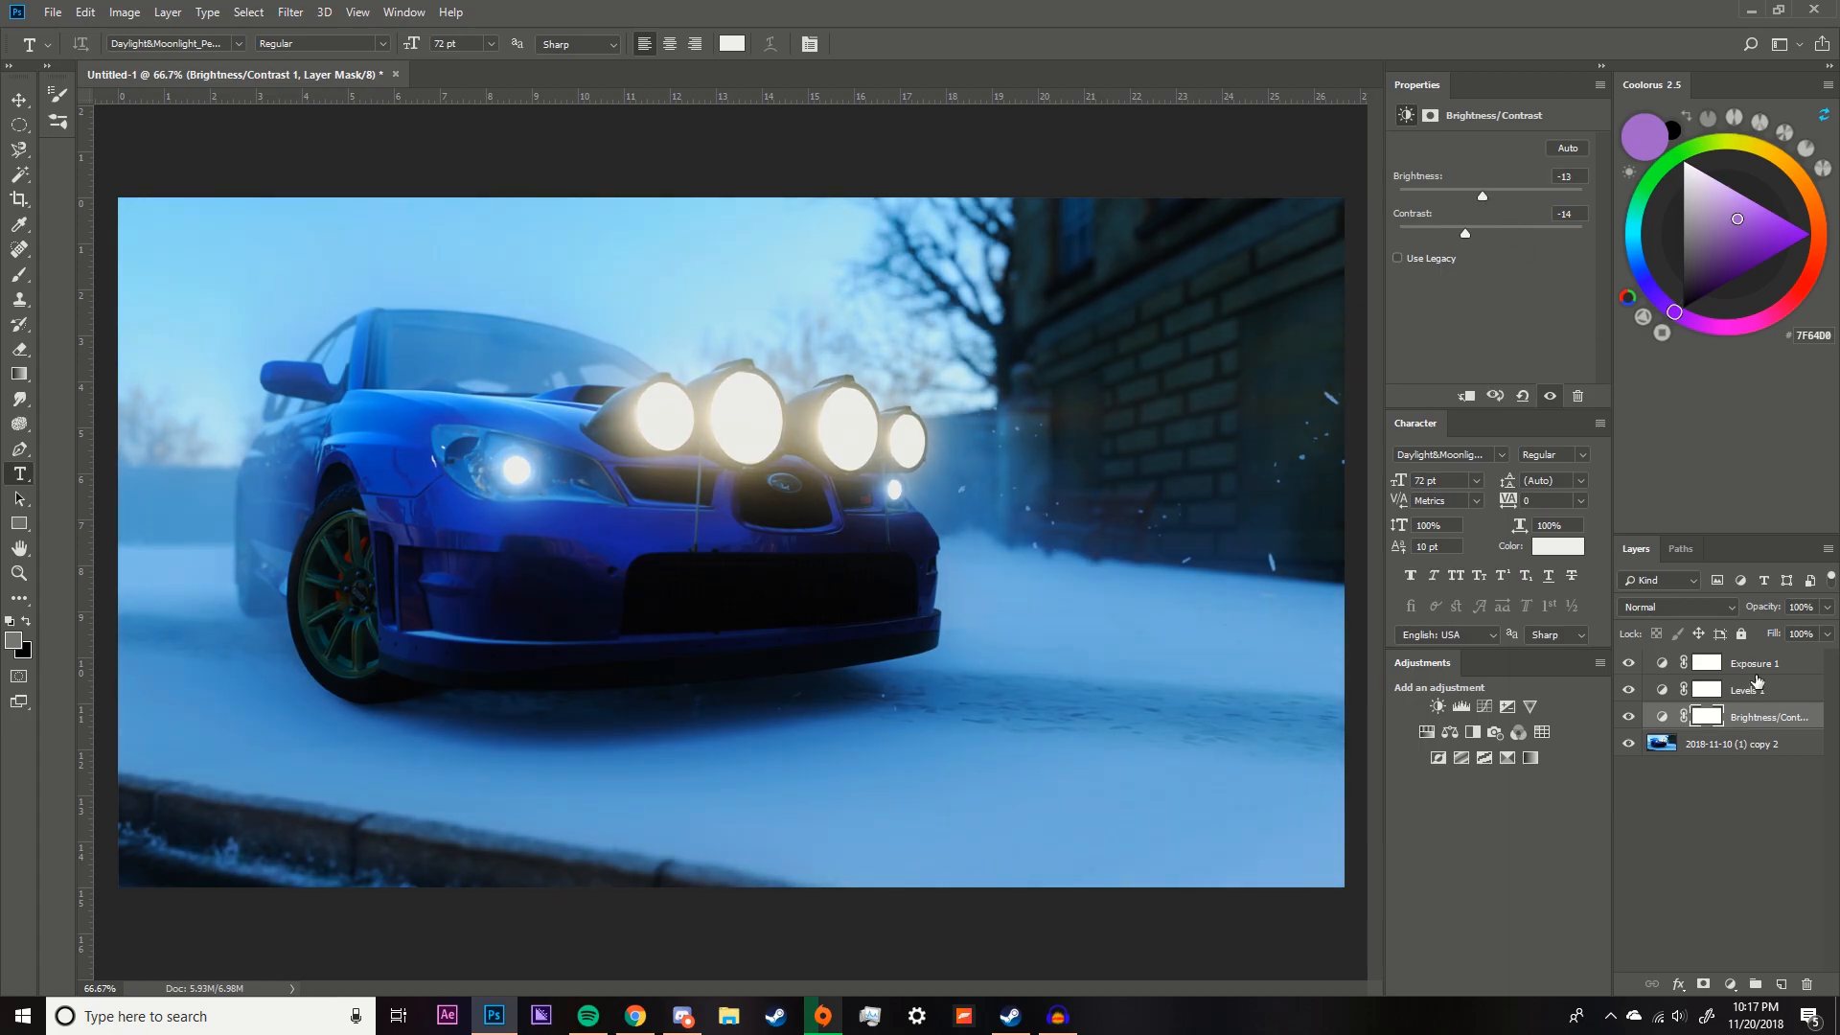
click(1750, 663)
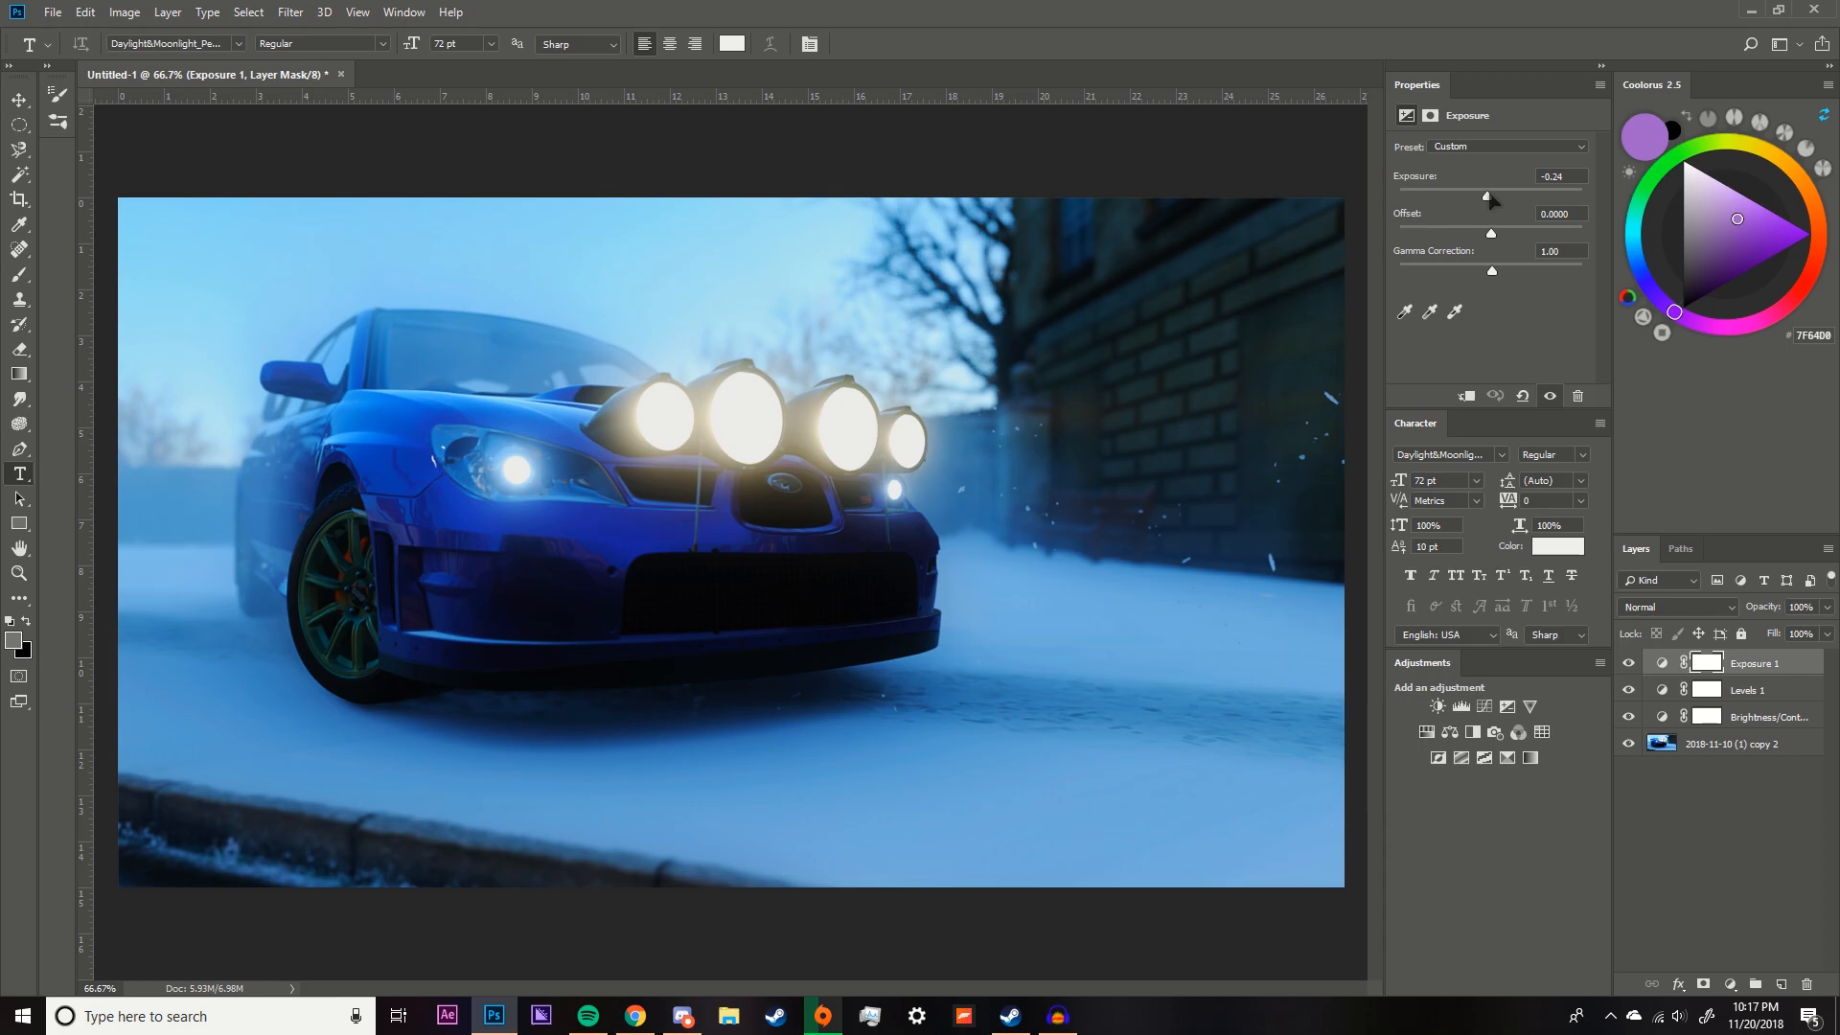
click(1761, 716)
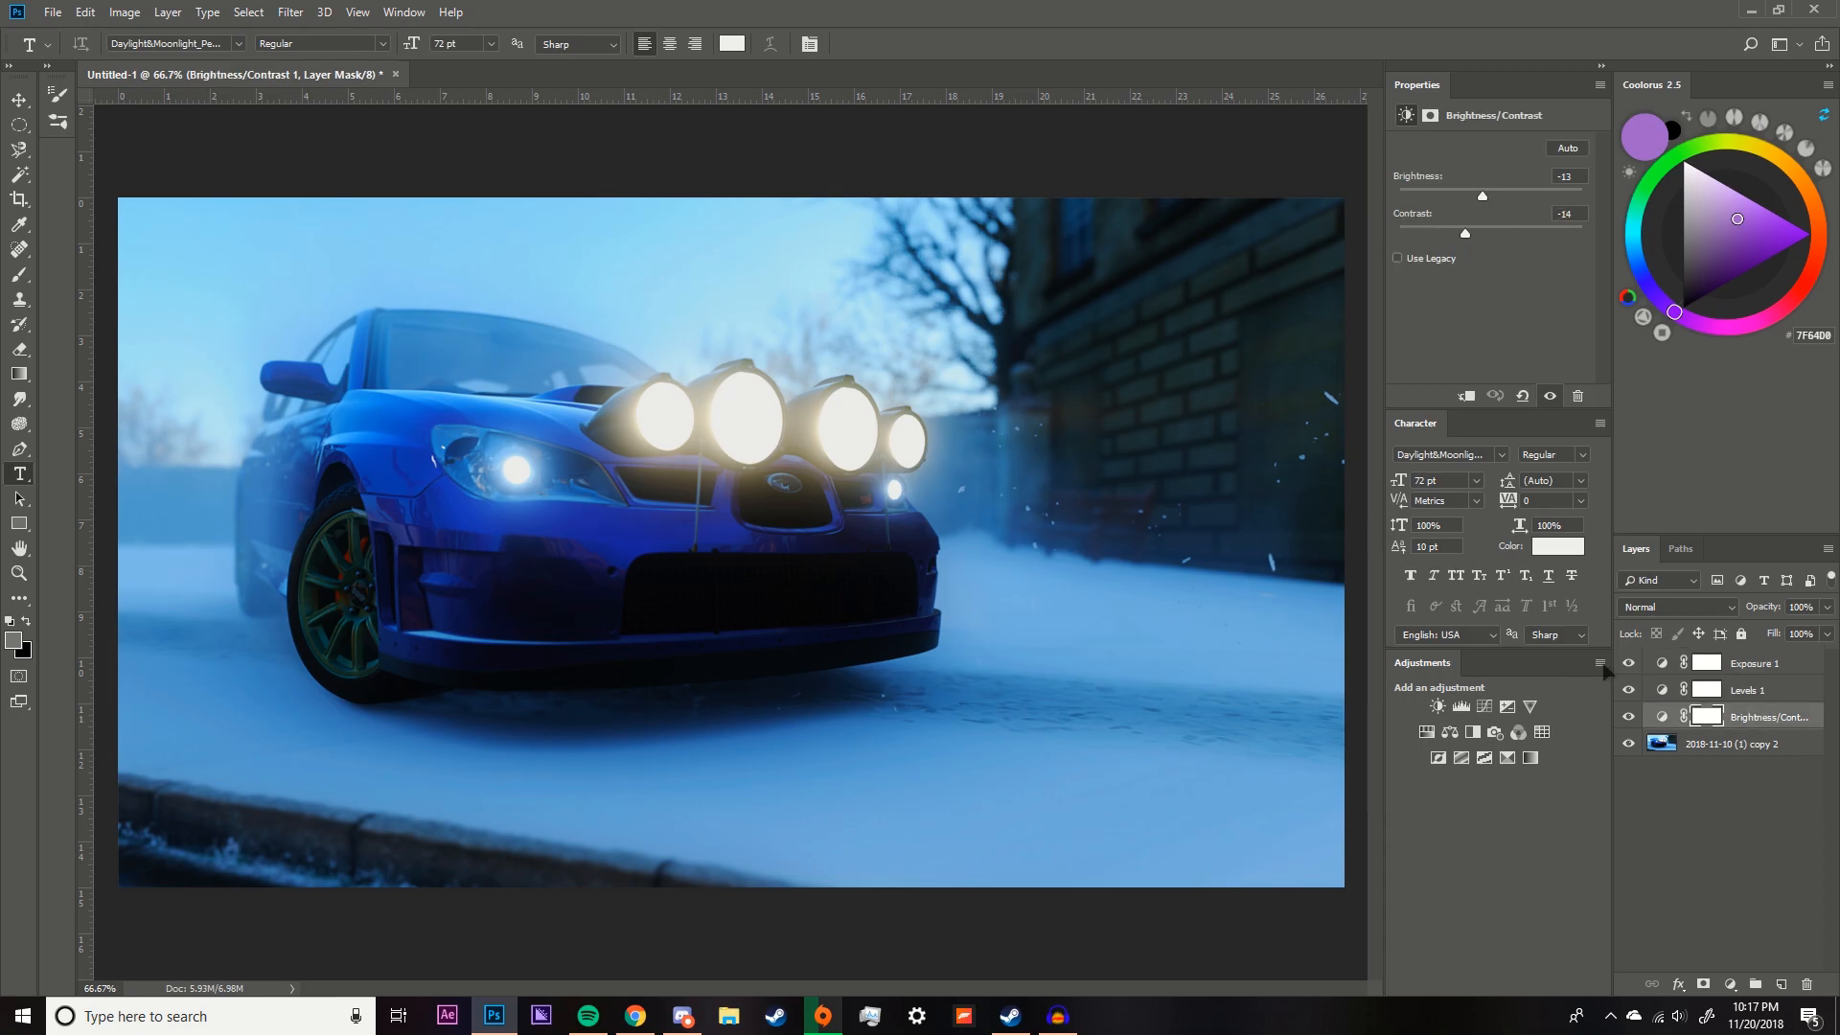
click(1754, 666)
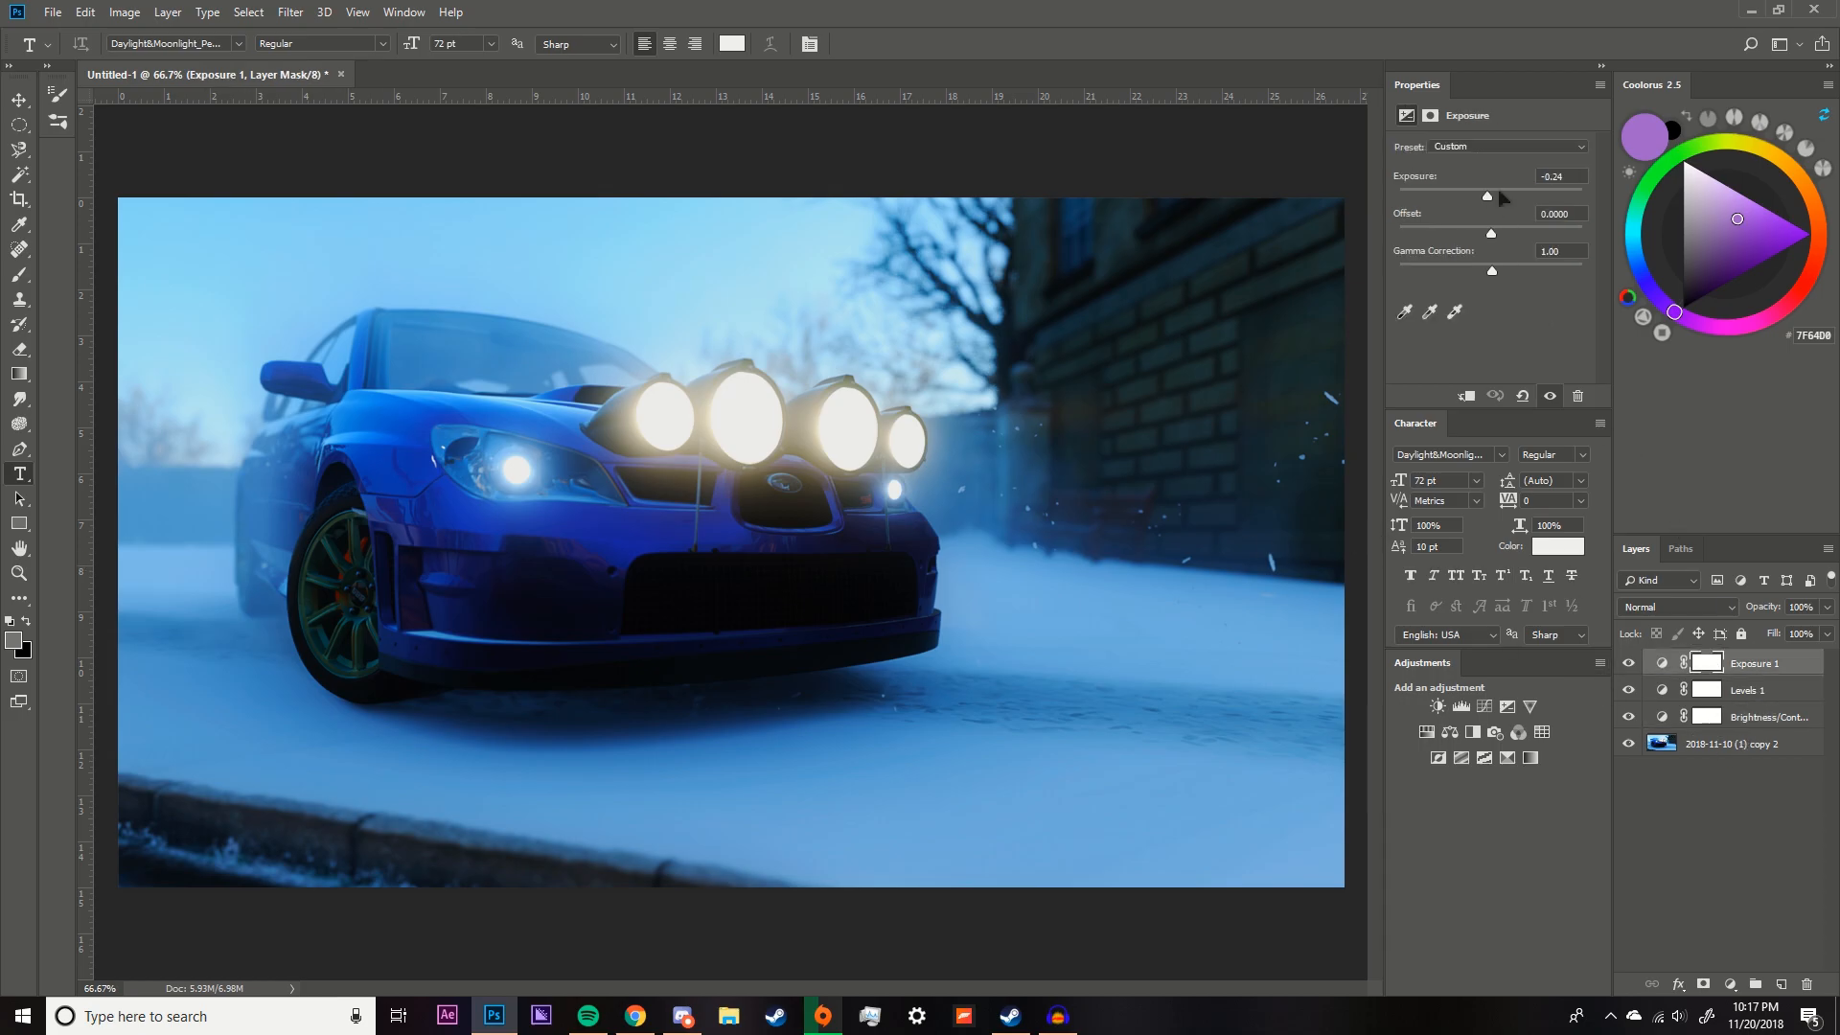
Try different exposure, offset and gamma values on the Exposure layer, including exposure +0.94 with gamma correction 0.81.
drag(1488, 201, 1493, 240)
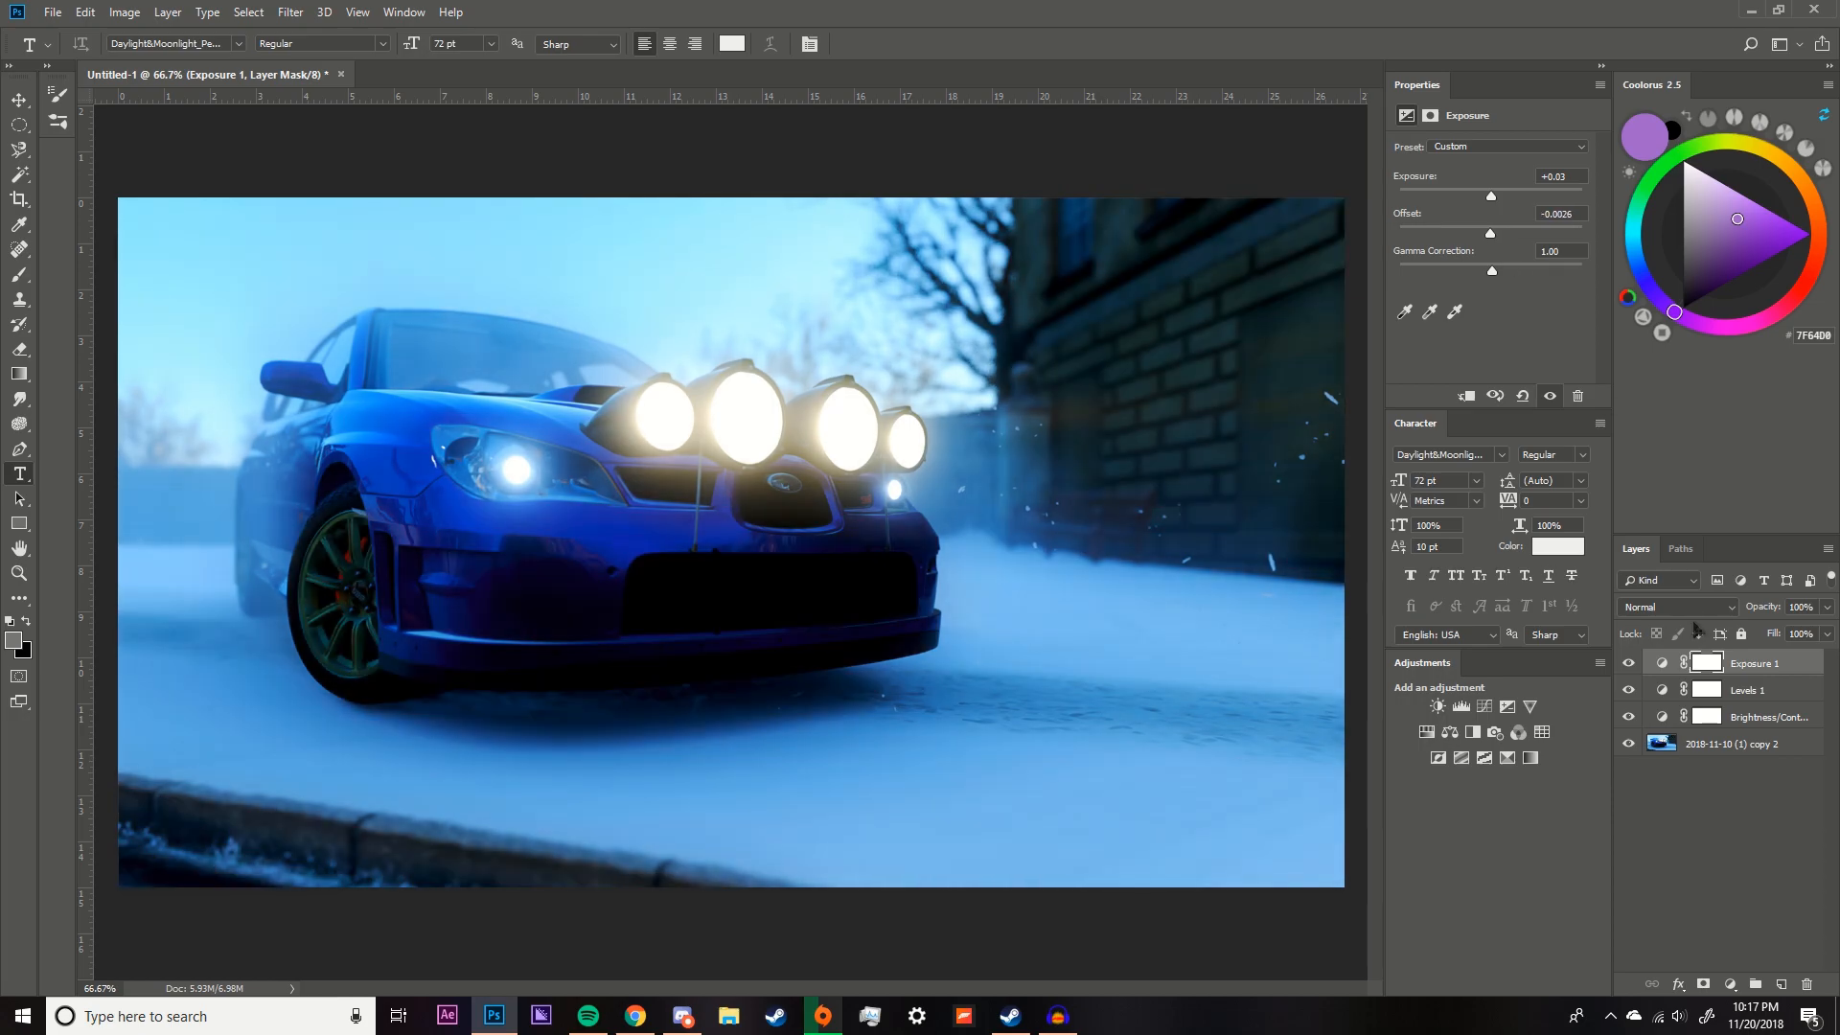
key(ctrl+z)
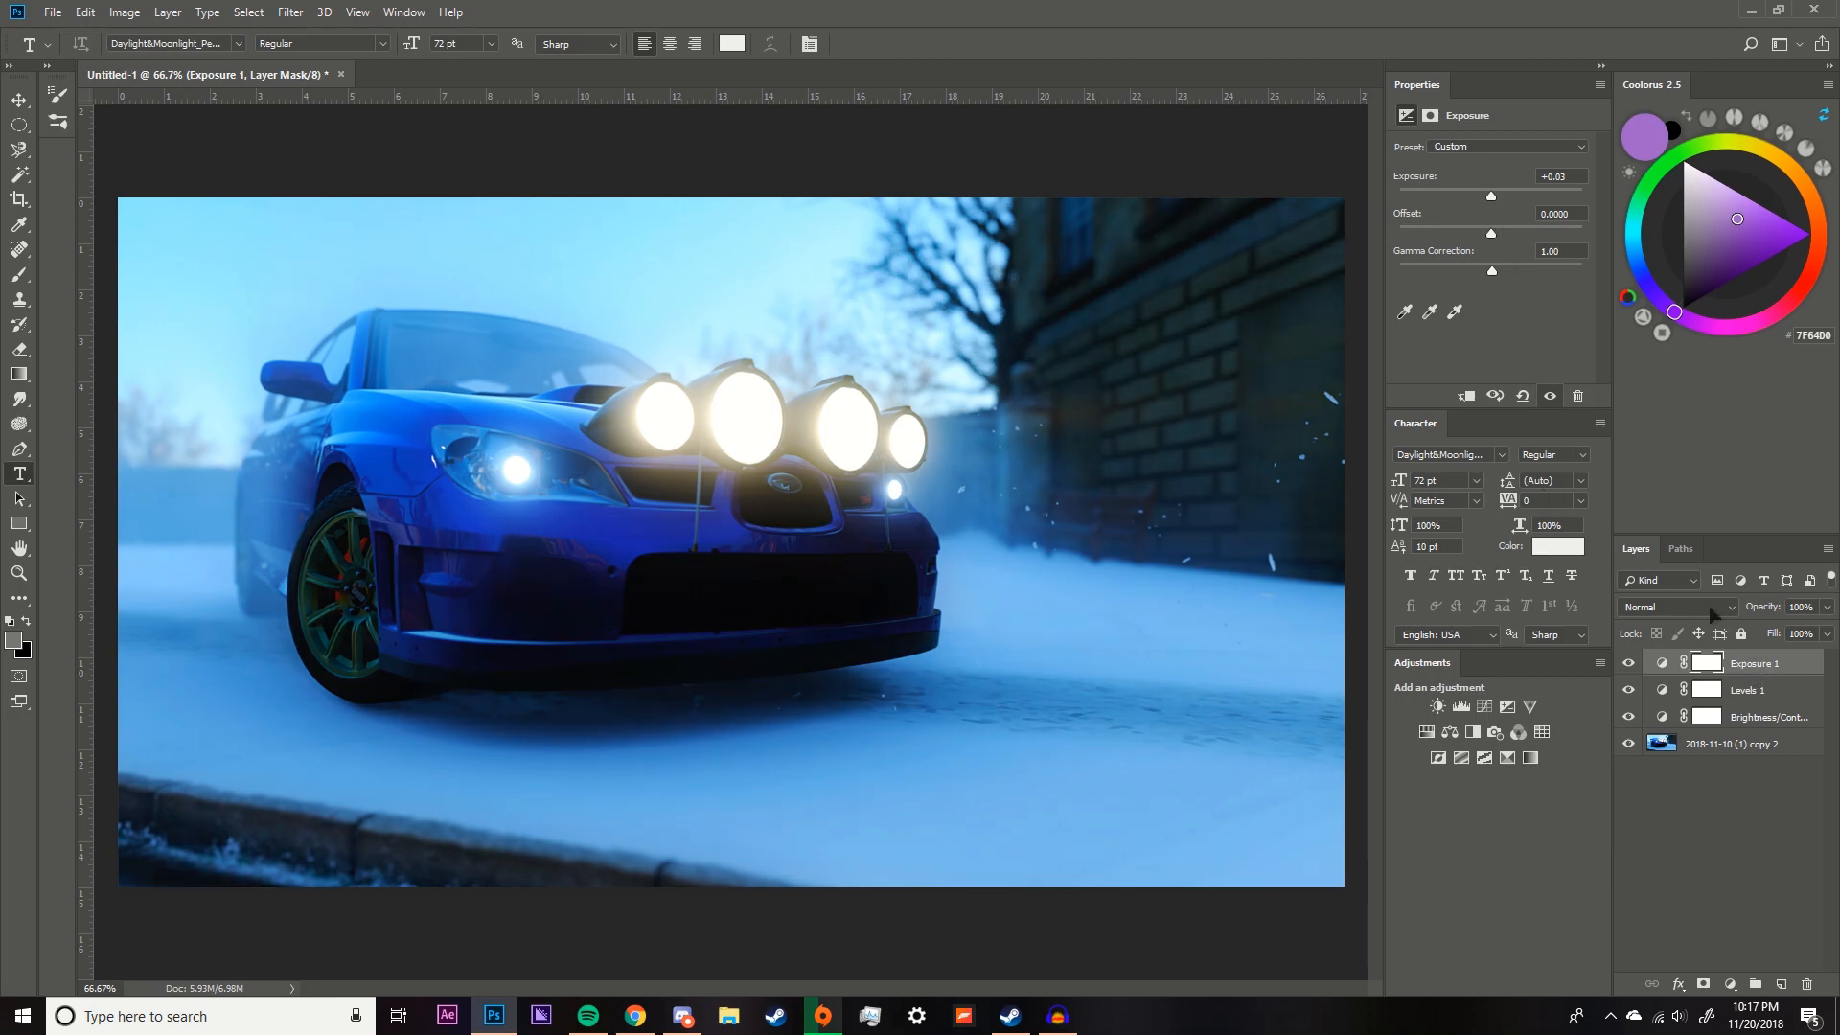
drag(1491, 196, 1503, 199)
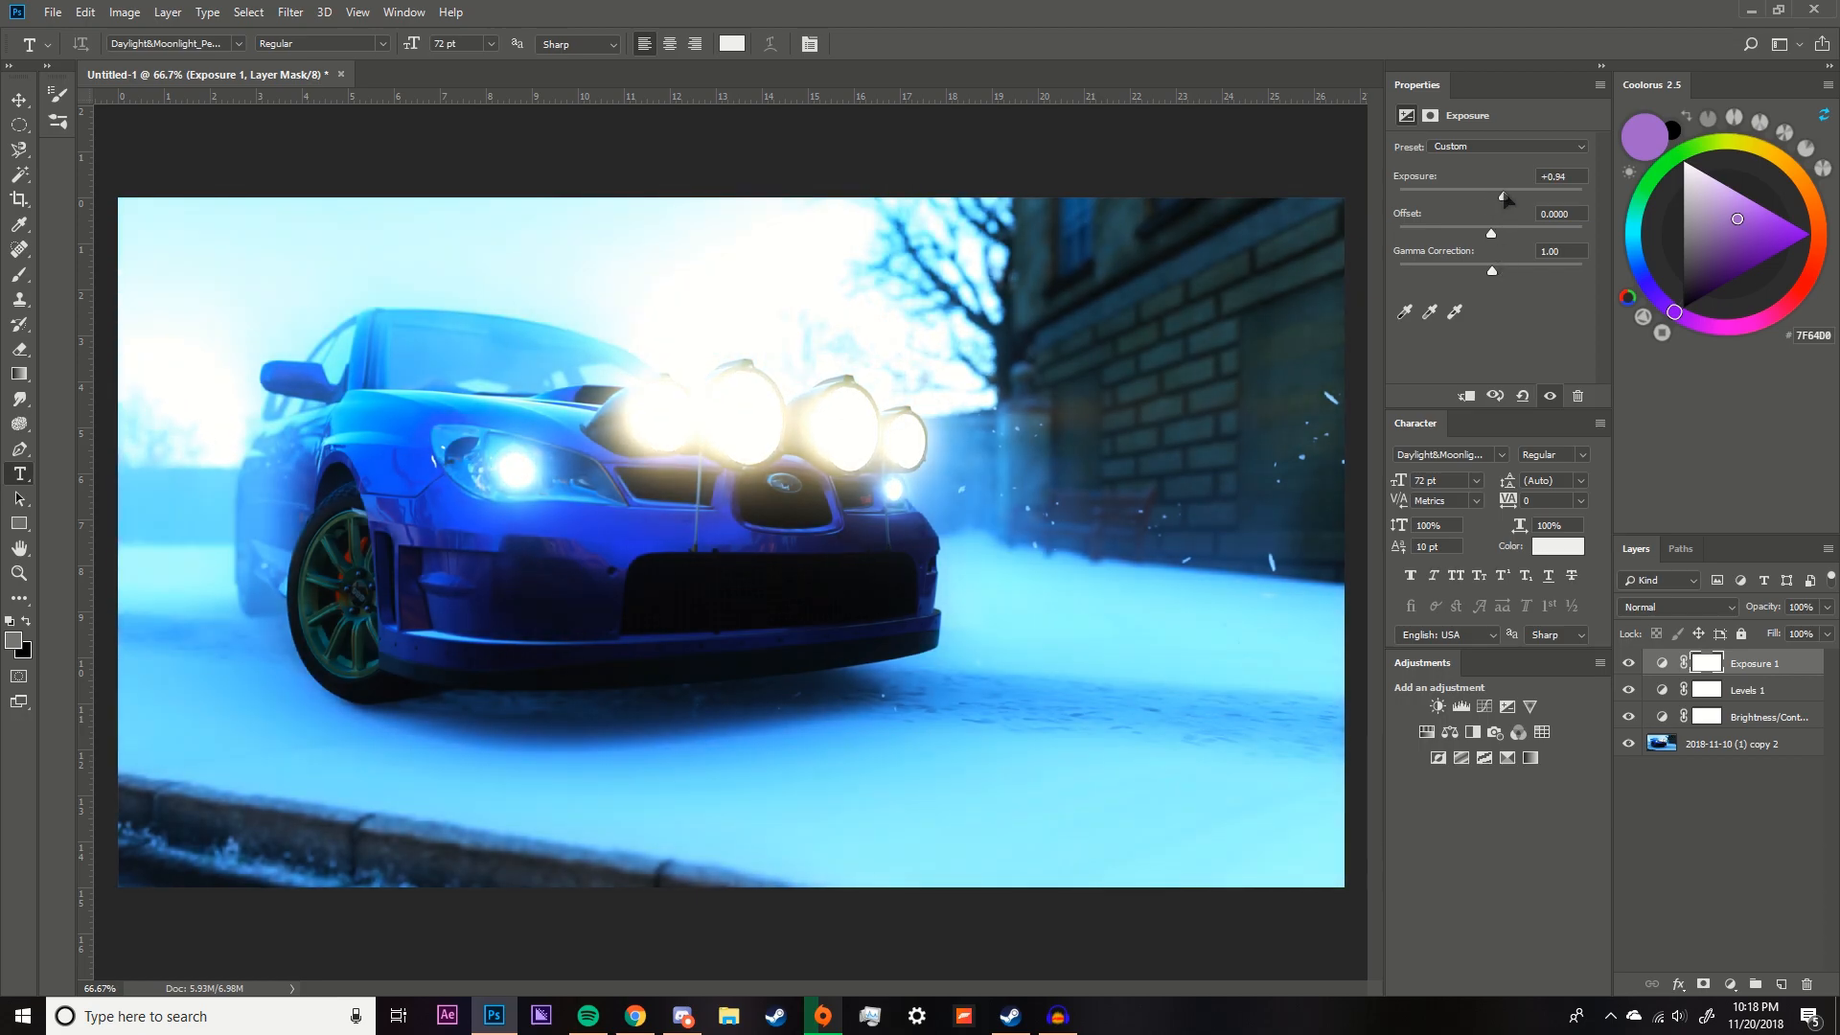
drag(1493, 275, 1506, 275)
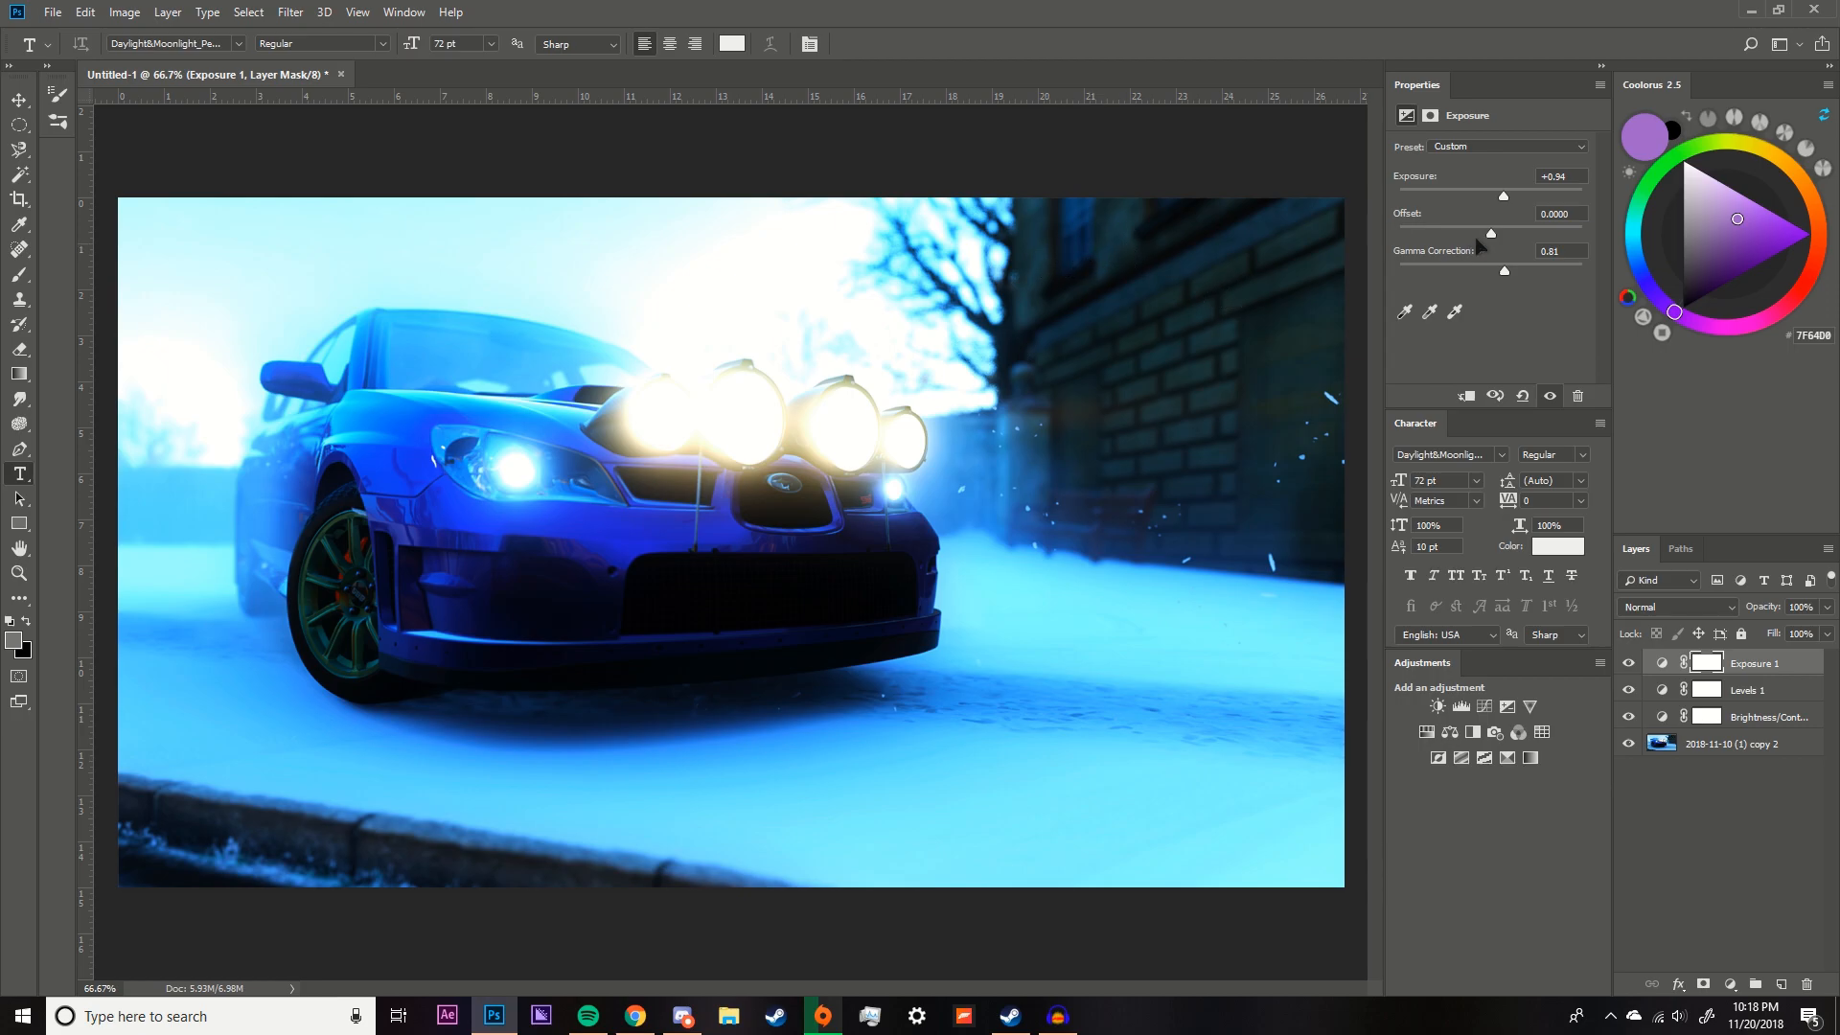
mouse_move(1455, 259)
mouse_down()
mouse_move(1490, 261)
mouse_move(1454, 265)
mouse_up()
drag(1502, 196, 1484, 199)
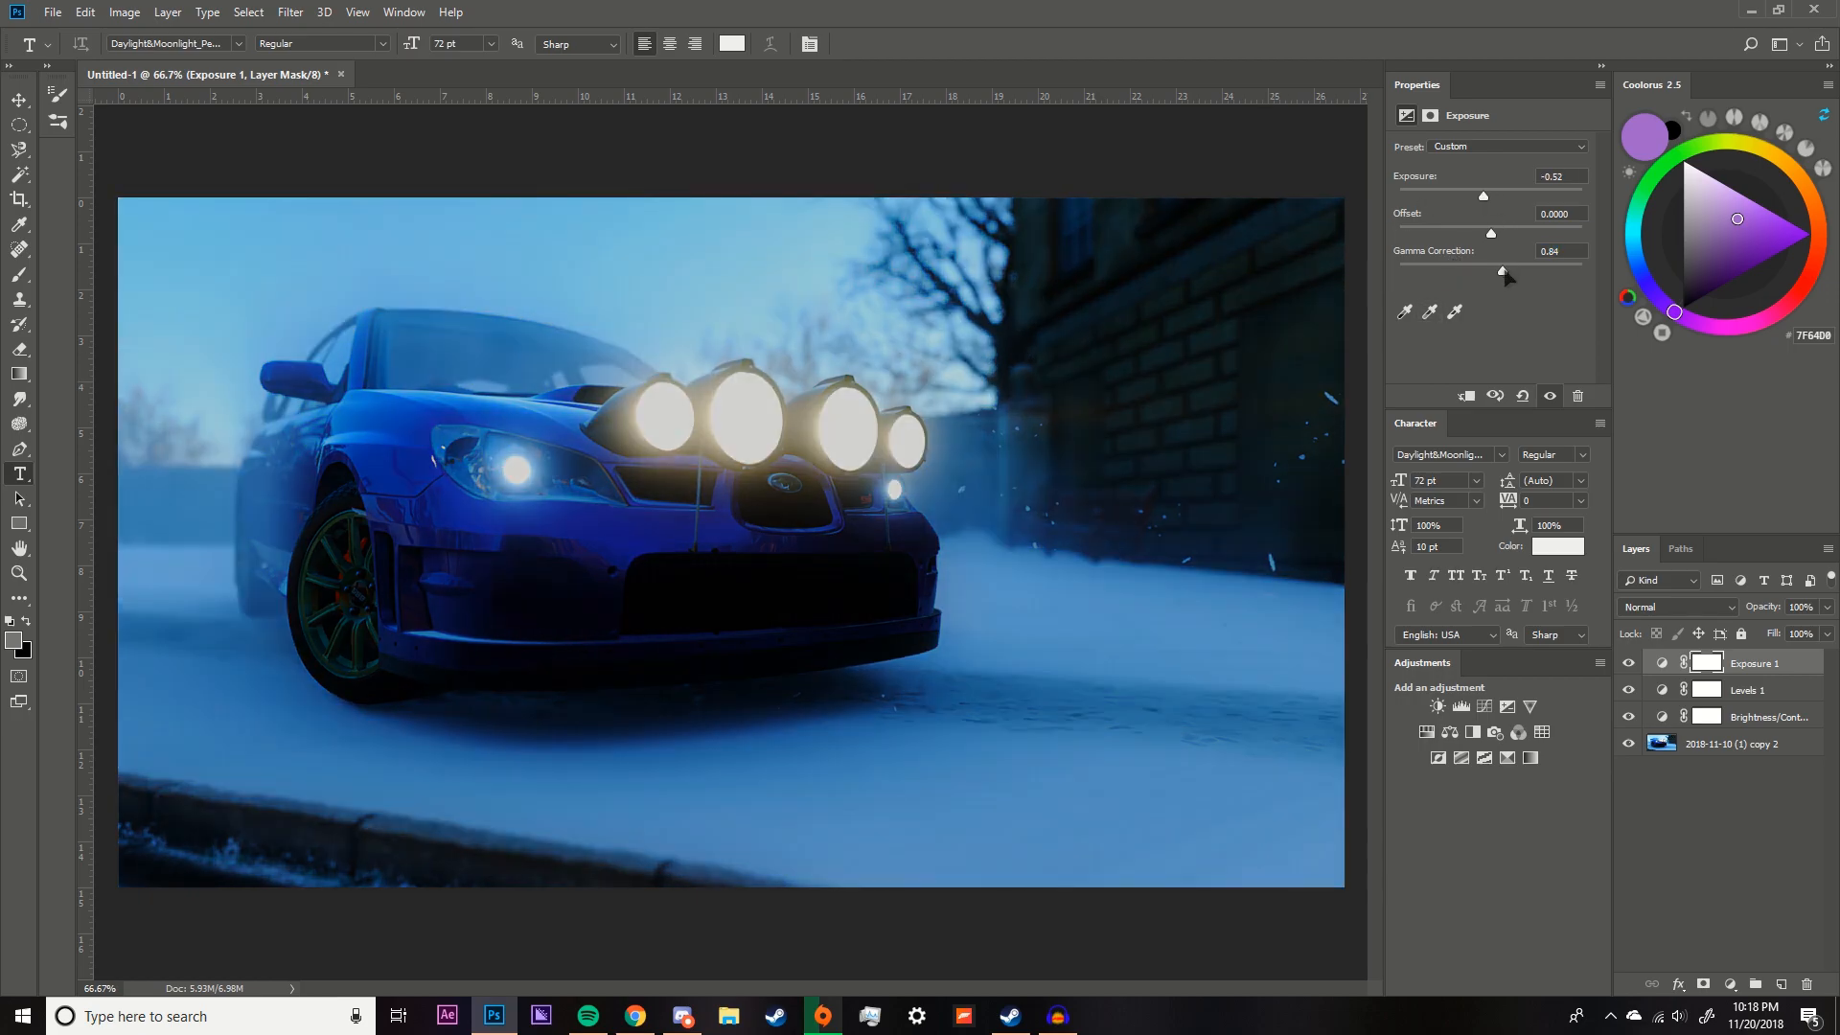
drag(1496, 275, 1487, 275)
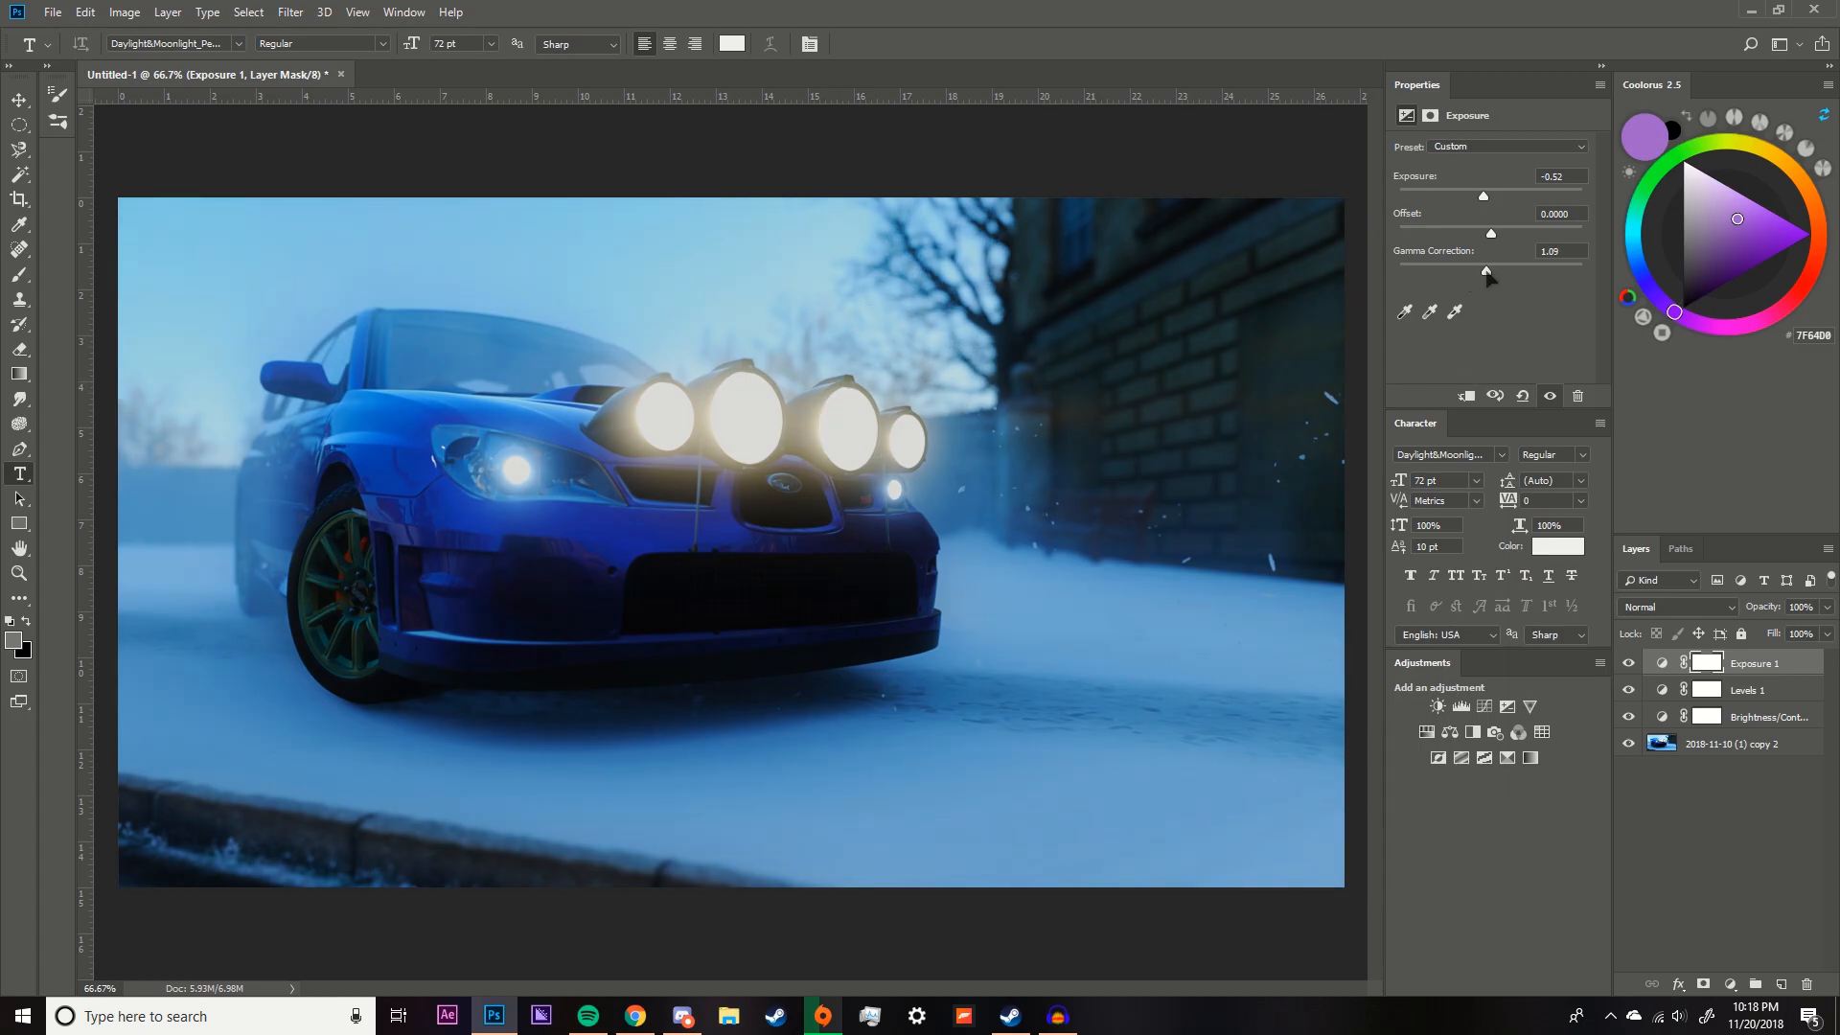
Set the Exposure layer to exposure -0.10 and gamma correction 1.00, and deselect all layers.
drag(1483, 196, 1490, 199)
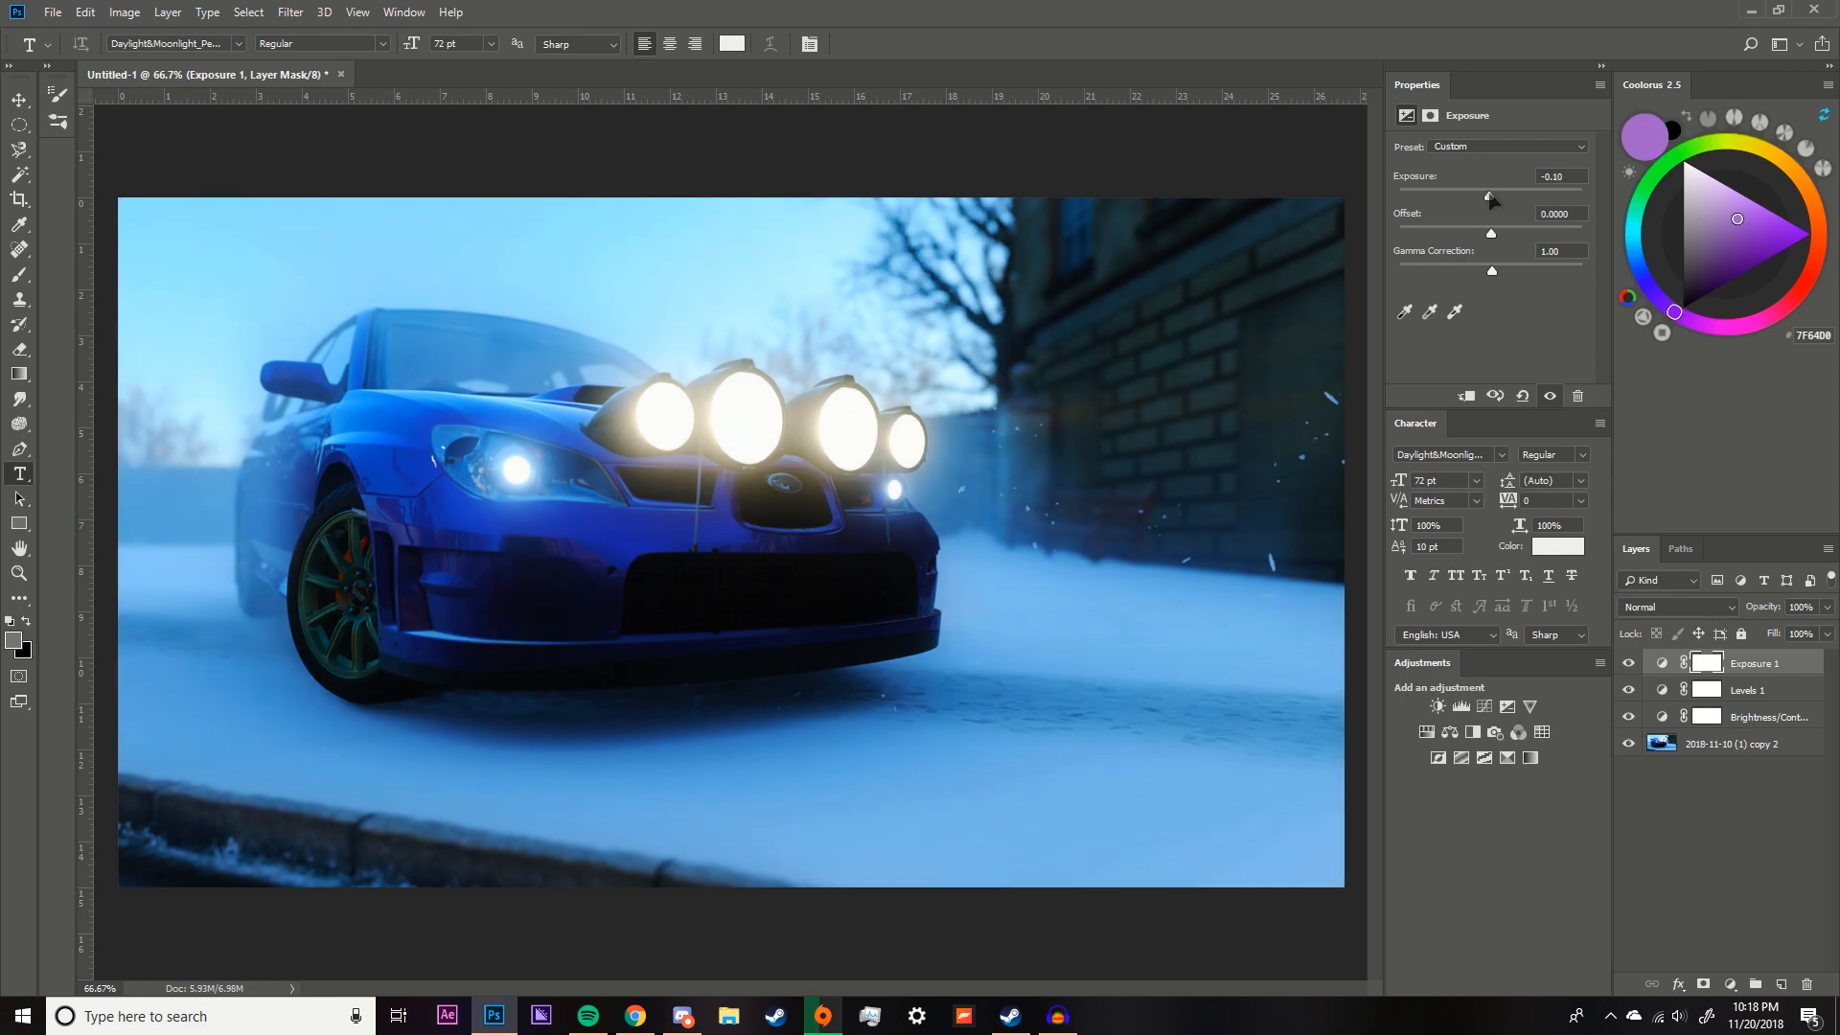
drag(1492, 272, 1490, 273)
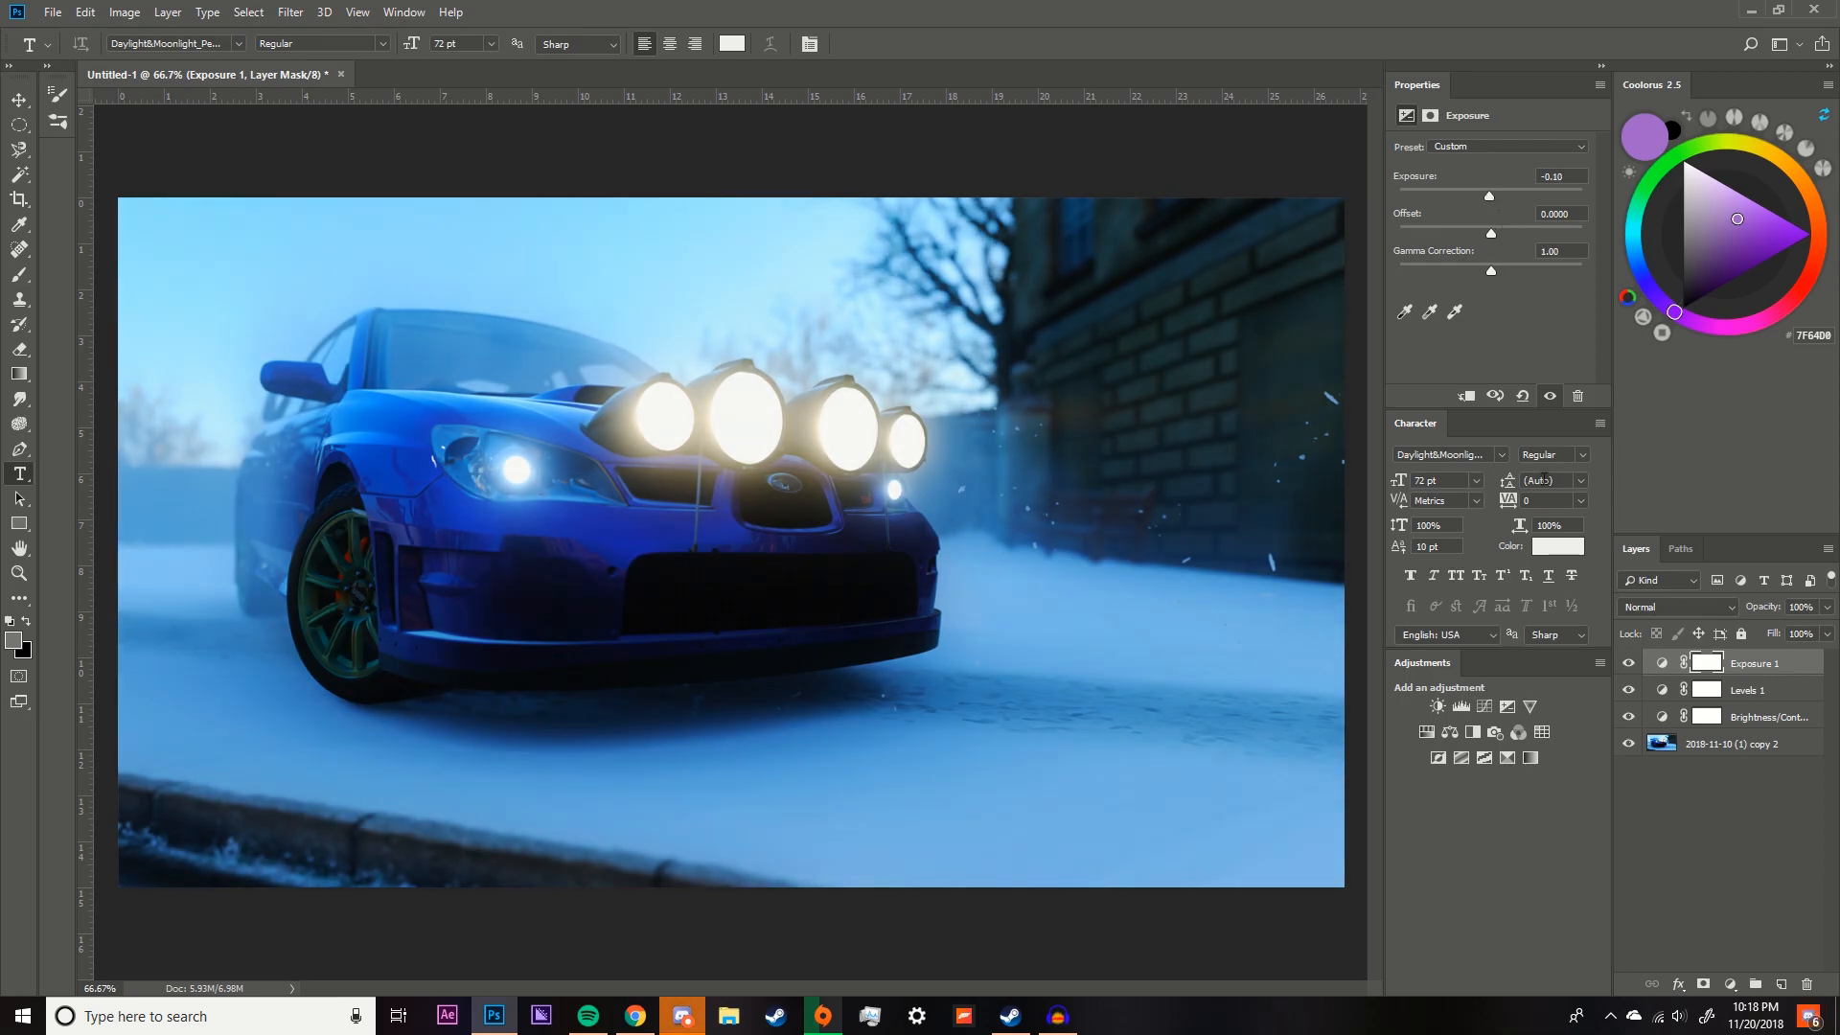
click(1758, 767)
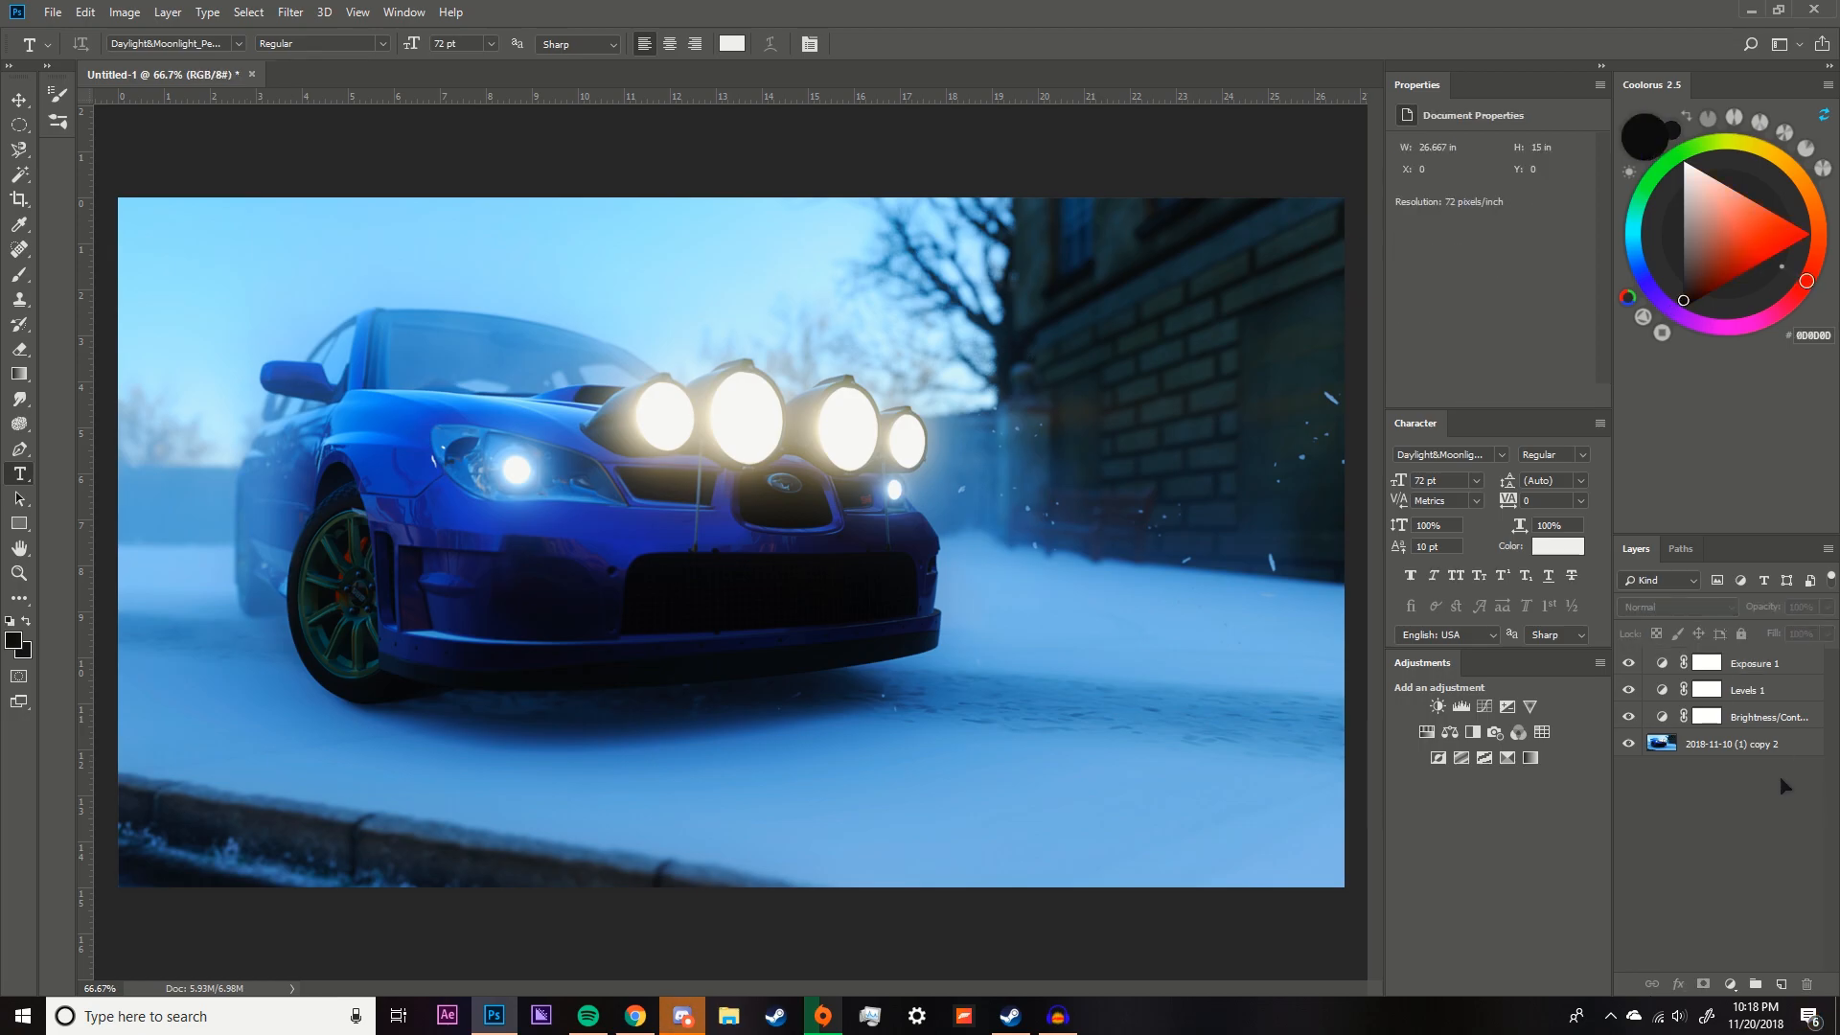
Add a Vibrance adjustment layer with vibrance +31 and saturation -12.
click(1531, 706)
drag(1492, 169, 1485, 205)
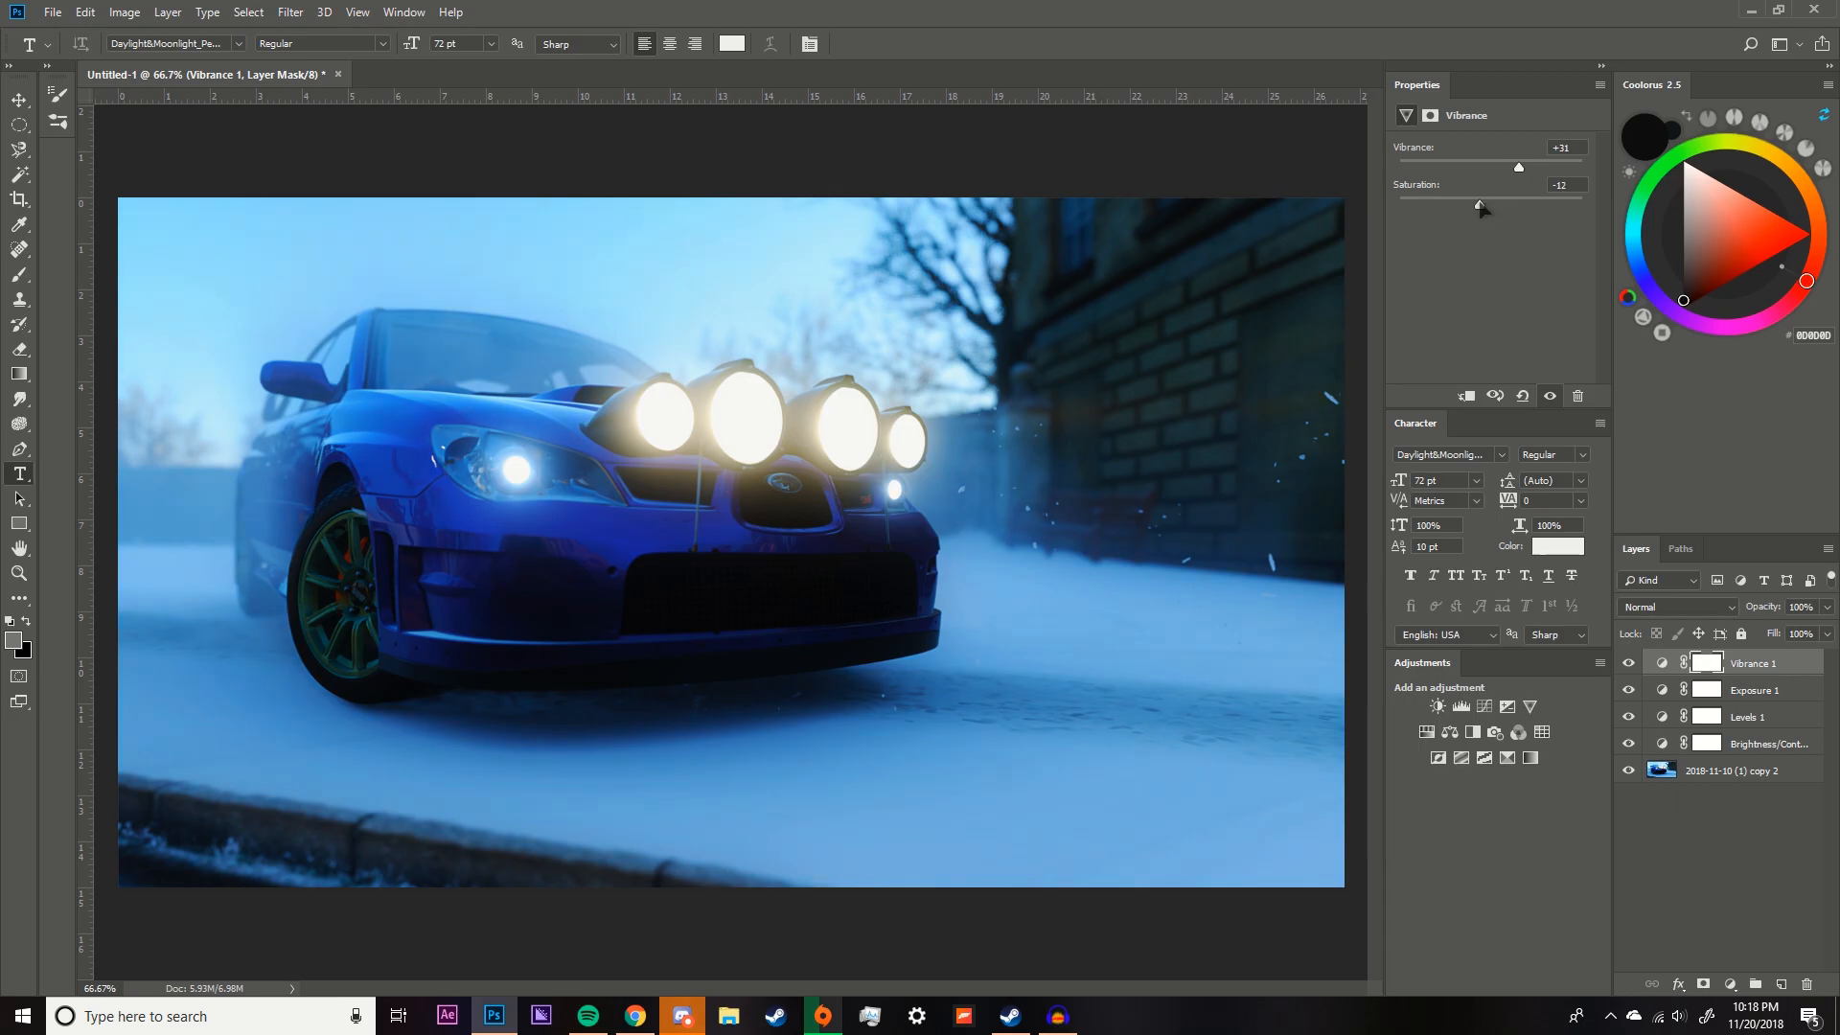
Compare the image with and without the Vibrance layer and set its vibrance to +40.
click(1628, 663)
click(1629, 663)
click(1628, 663)
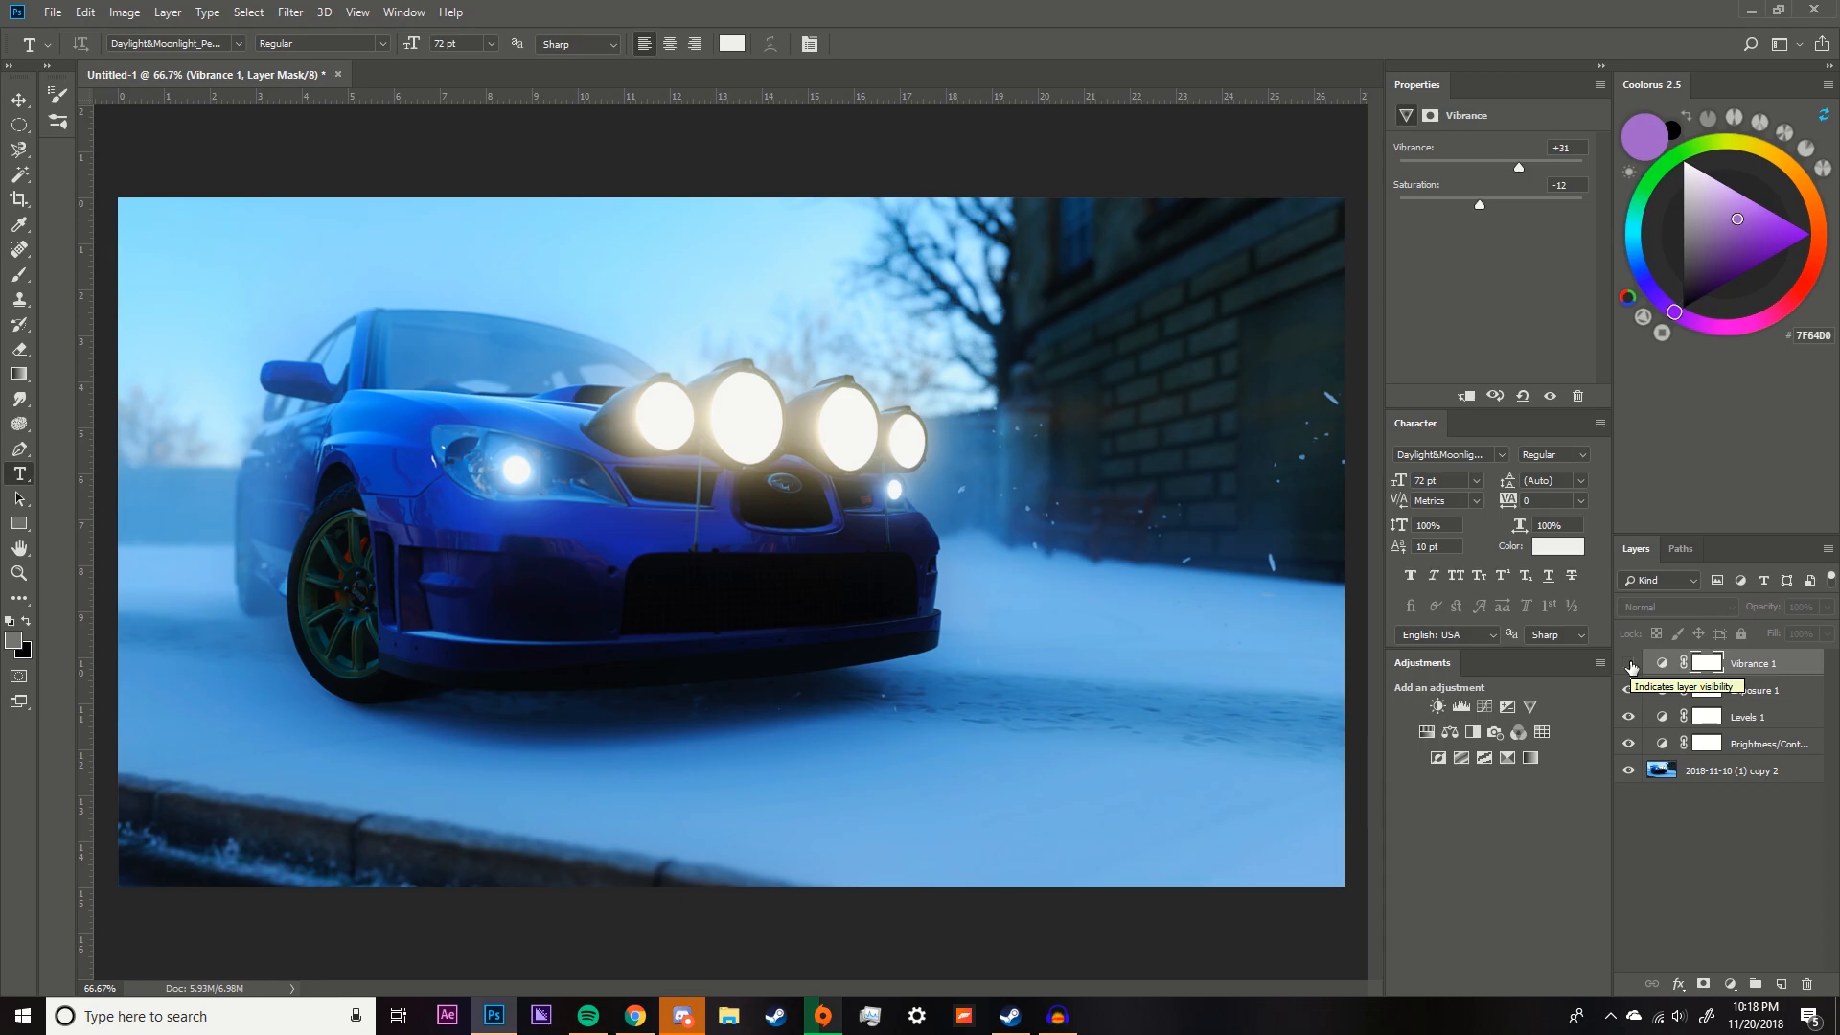
click(1630, 664)
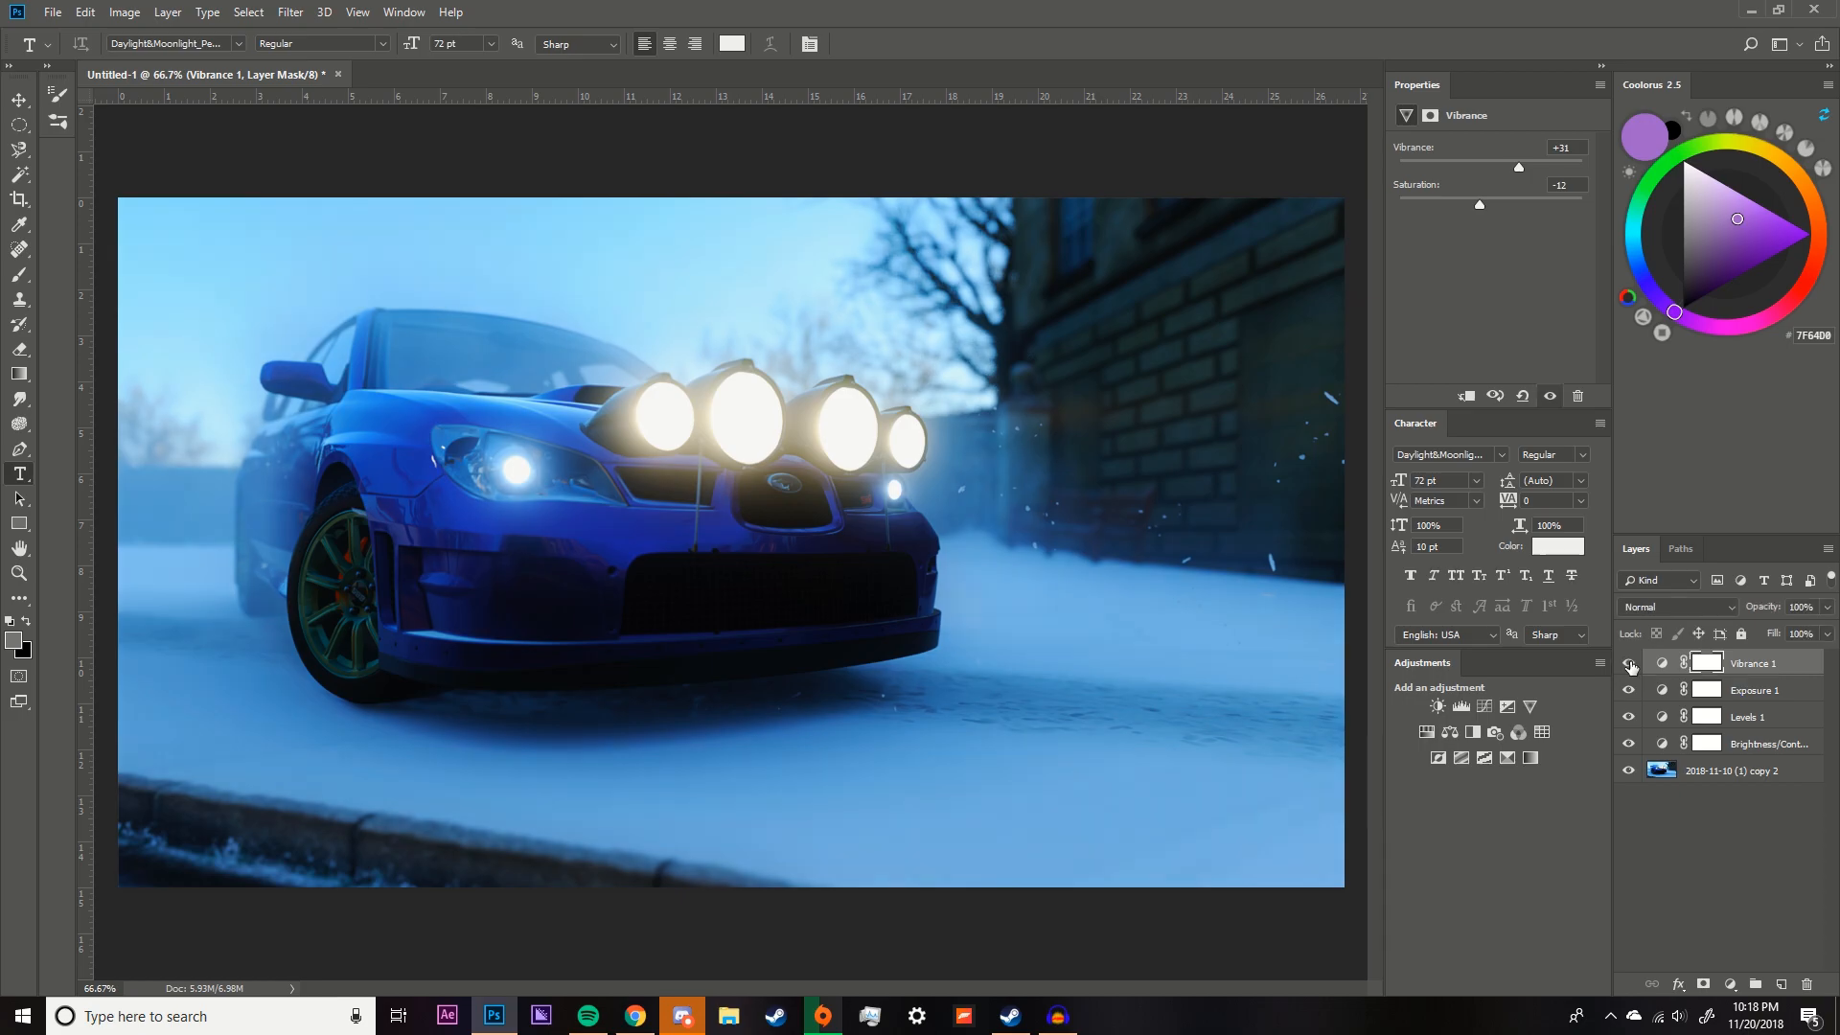
click(1629, 664)
click(1629, 664)
click(1630, 664)
click(1629, 664)
click(1629, 664)
drag(1518, 169, 1526, 171)
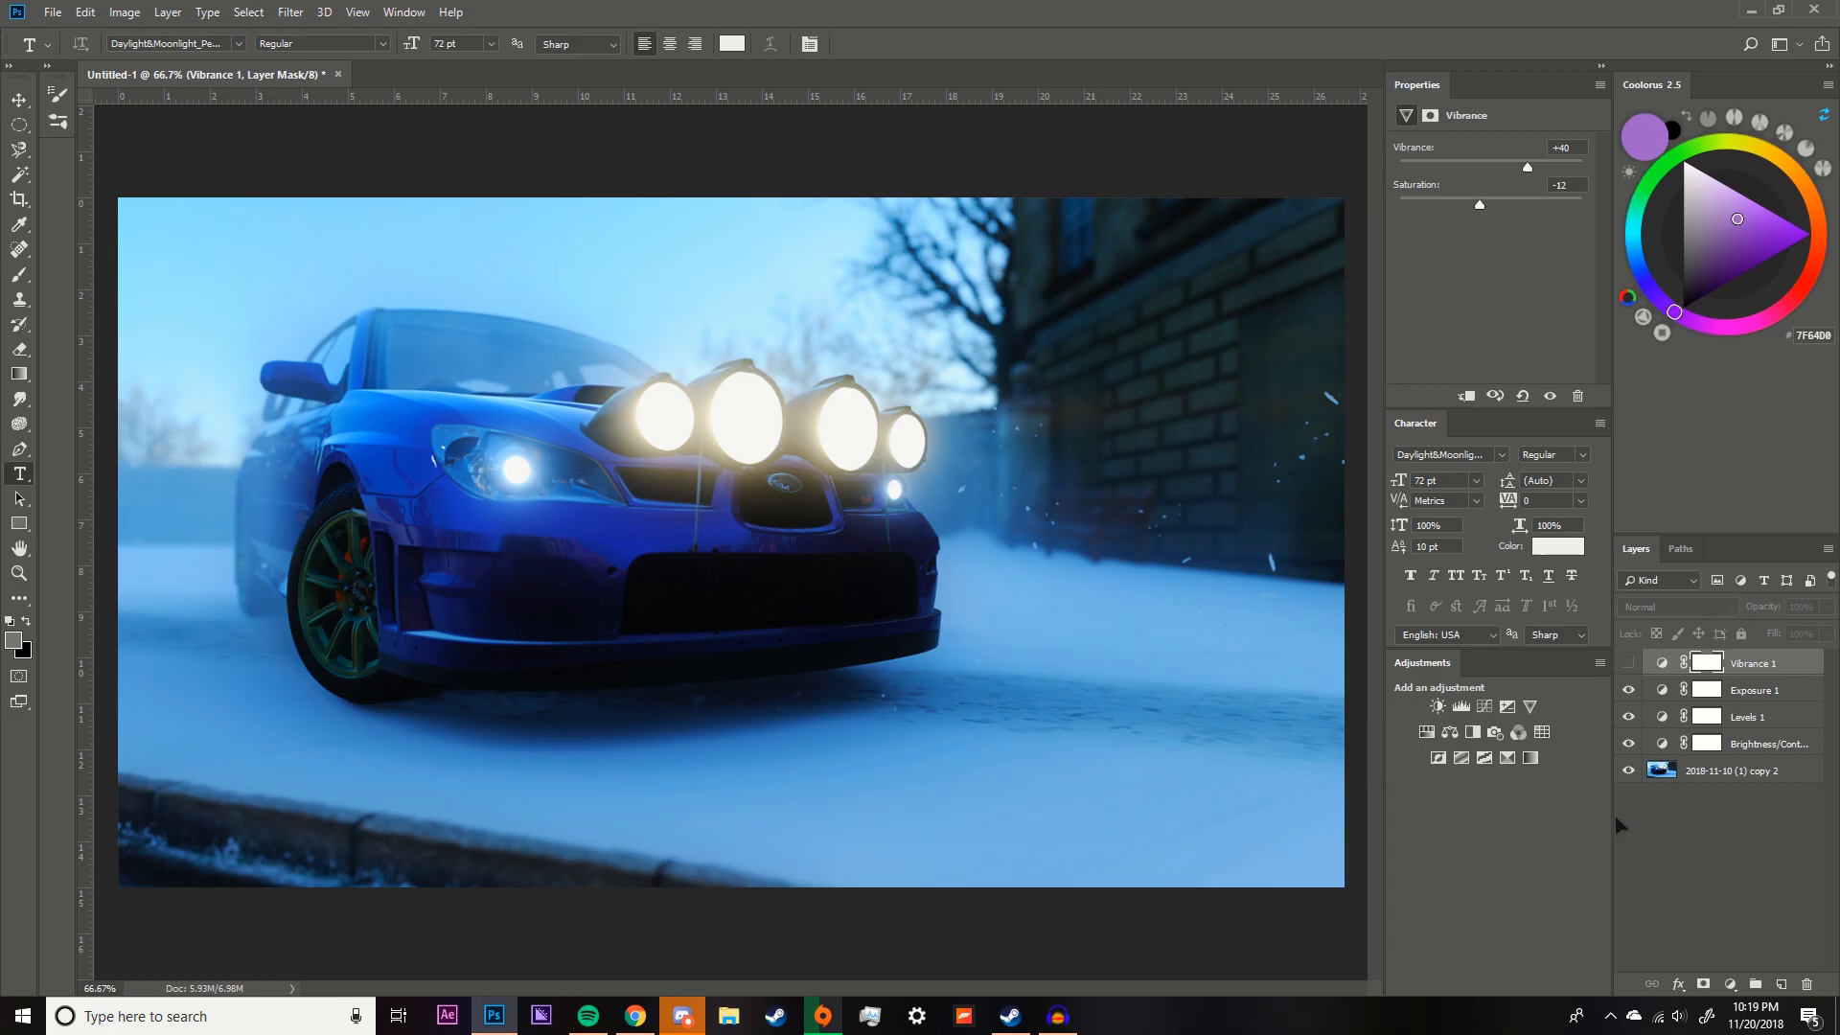
Add a Hue/Saturation layer with hue +3, saturation -11 and lightness +5, and show the Vibrance layer again.
click(1449, 731)
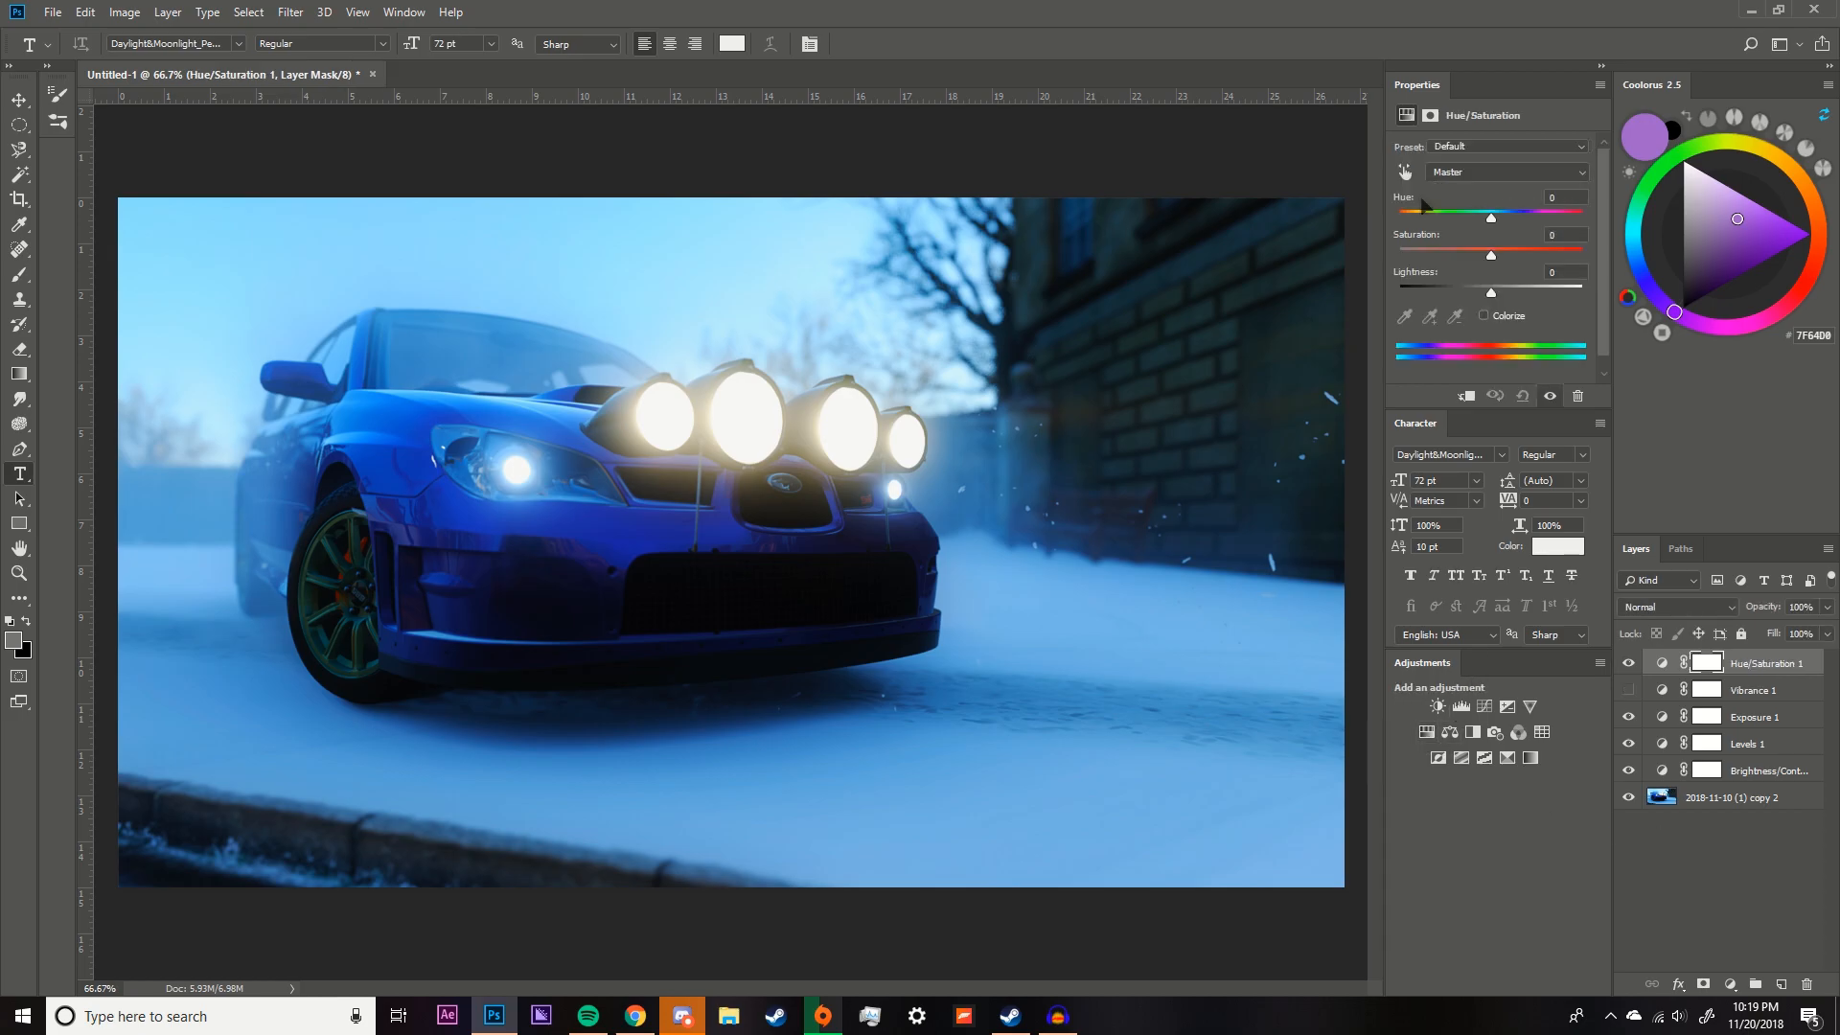
mouse_move(1493, 222)
mouse_down()
mouse_move(1577, 219)
mouse_move(1473, 218)
mouse_move(1567, 219)
mouse_move(1477, 219)
mouse_move(1498, 226)
mouse_up()
drag(1491, 256, 1484, 265)
click(1628, 690)
mouse_move(1490, 303)
mouse_down()
mouse_move(1476, 297)
mouse_move(1612, 293)
mouse_move(1399, 298)
mouse_move(1488, 295)
mouse_move(1498, 326)
mouse_up()
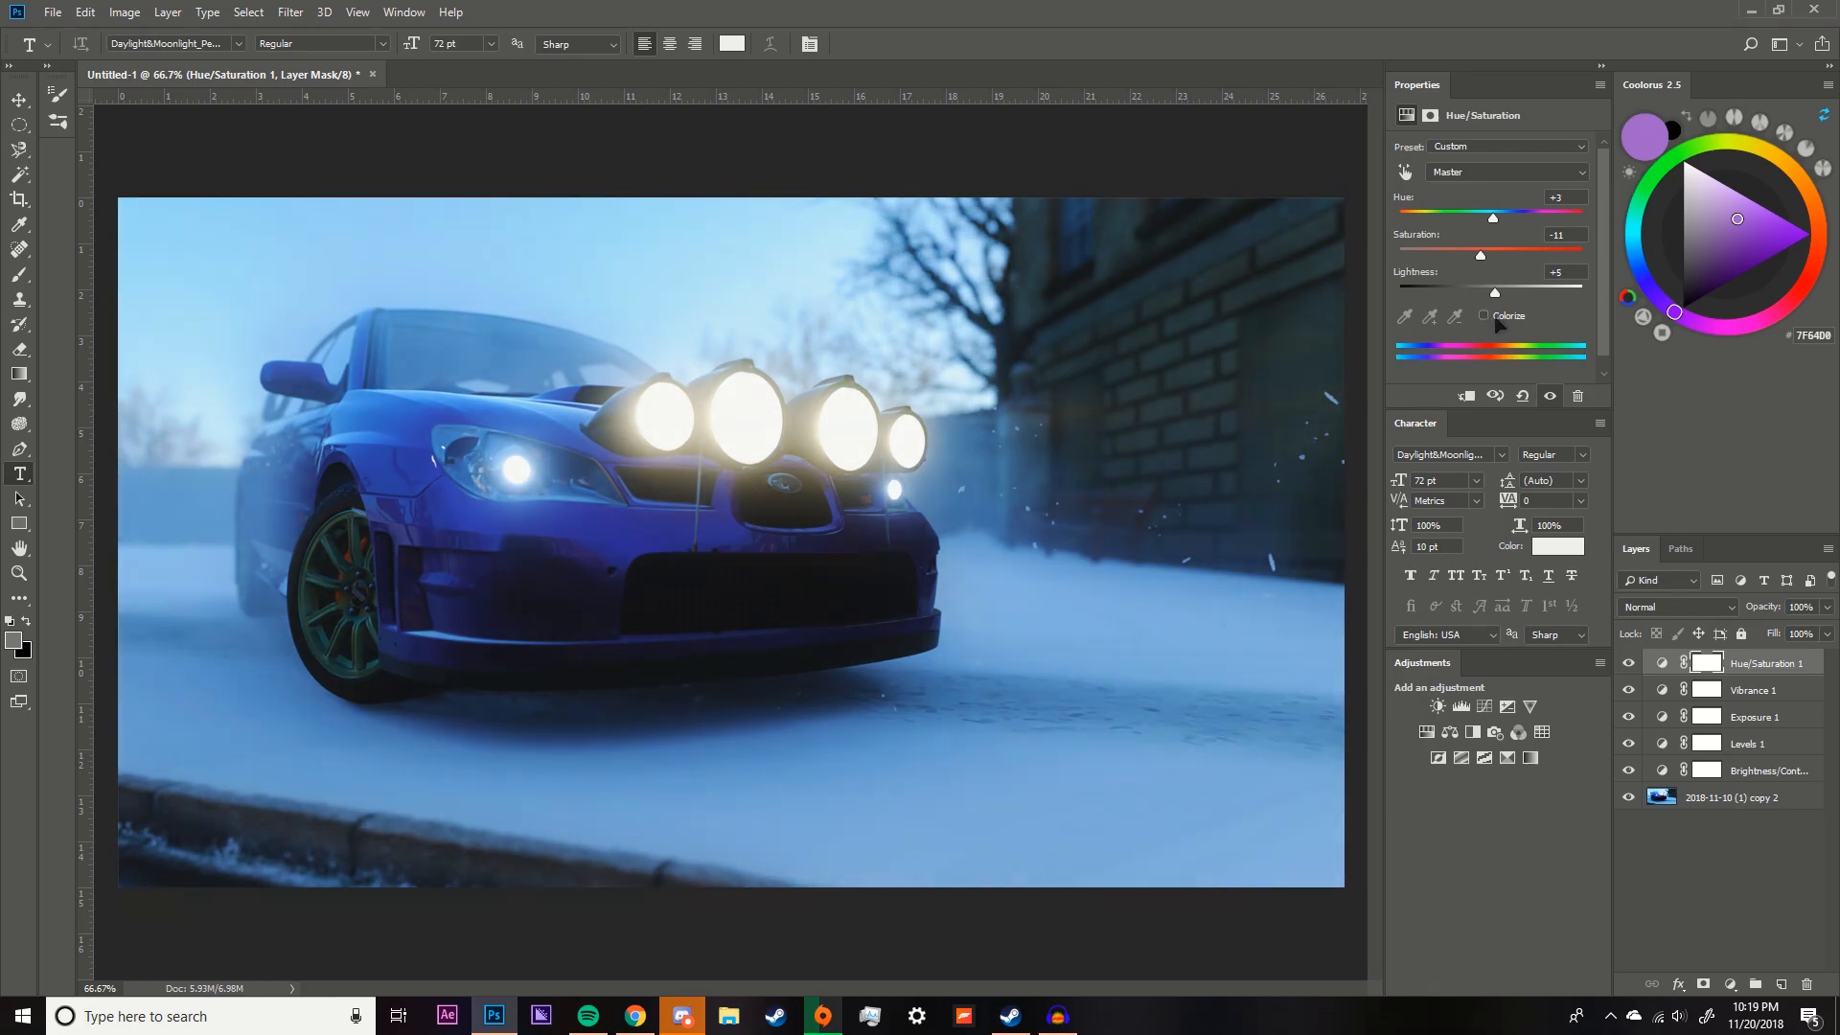
Set the Hue/Saturation layer to lightness 0, saturation -10 and hue -8, and compare the image with and without it.
text(0)
click(1492, 256)
drag(1487, 257, 1498, 222)
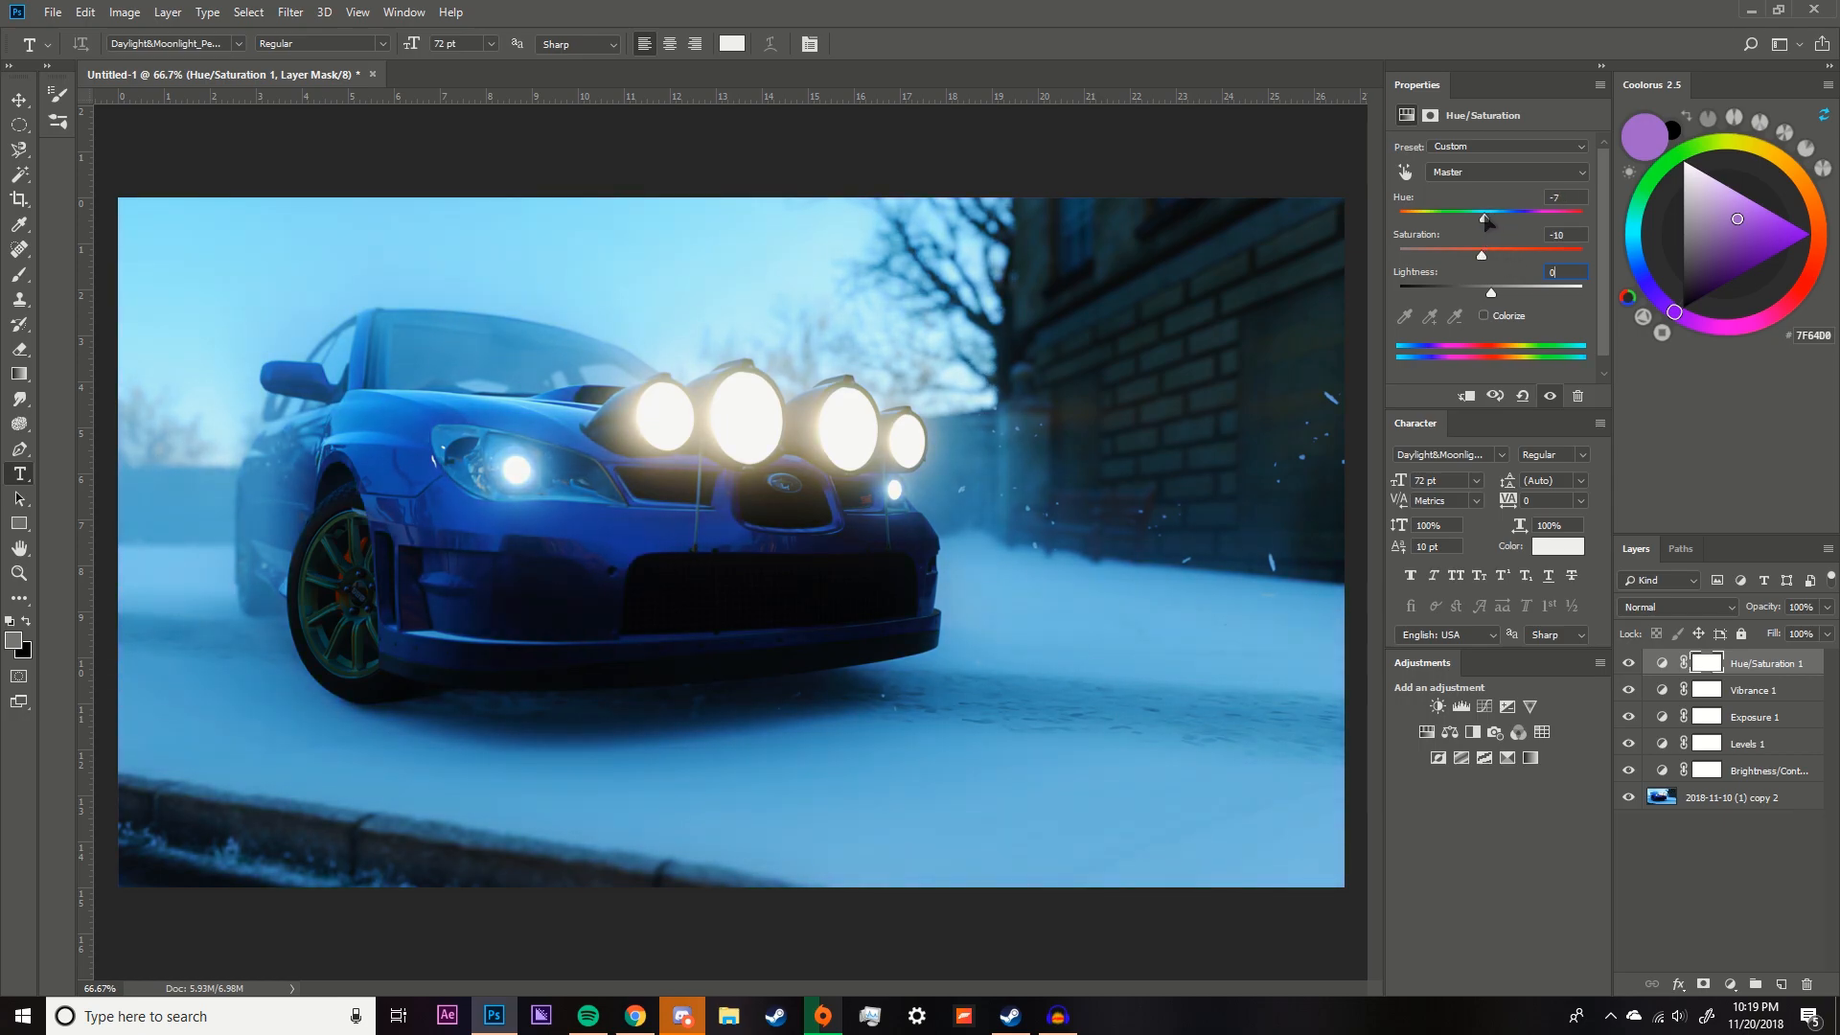
click(1627, 664)
click(1628, 664)
click(1627, 663)
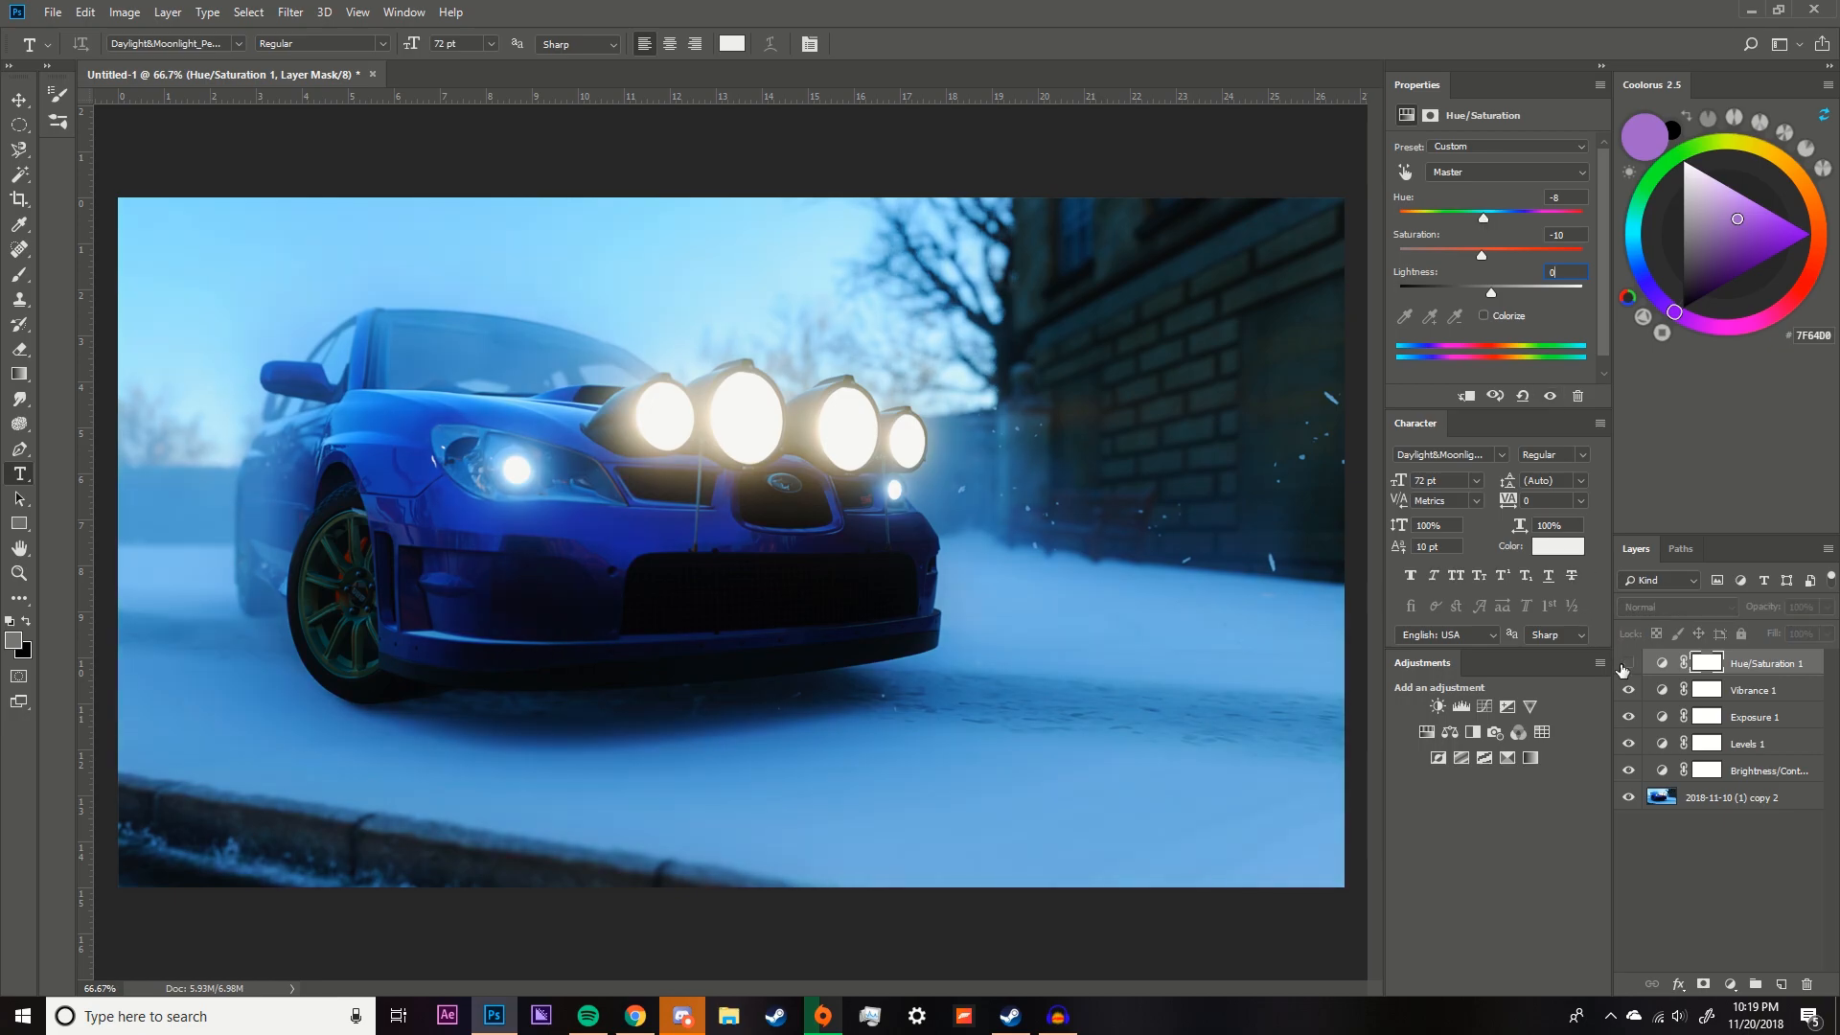
Set the Hue/Saturation layer's hue to +4 and toggle its visibility to compare the color shift.
drag(1484, 218, 1492, 223)
click(1626, 663)
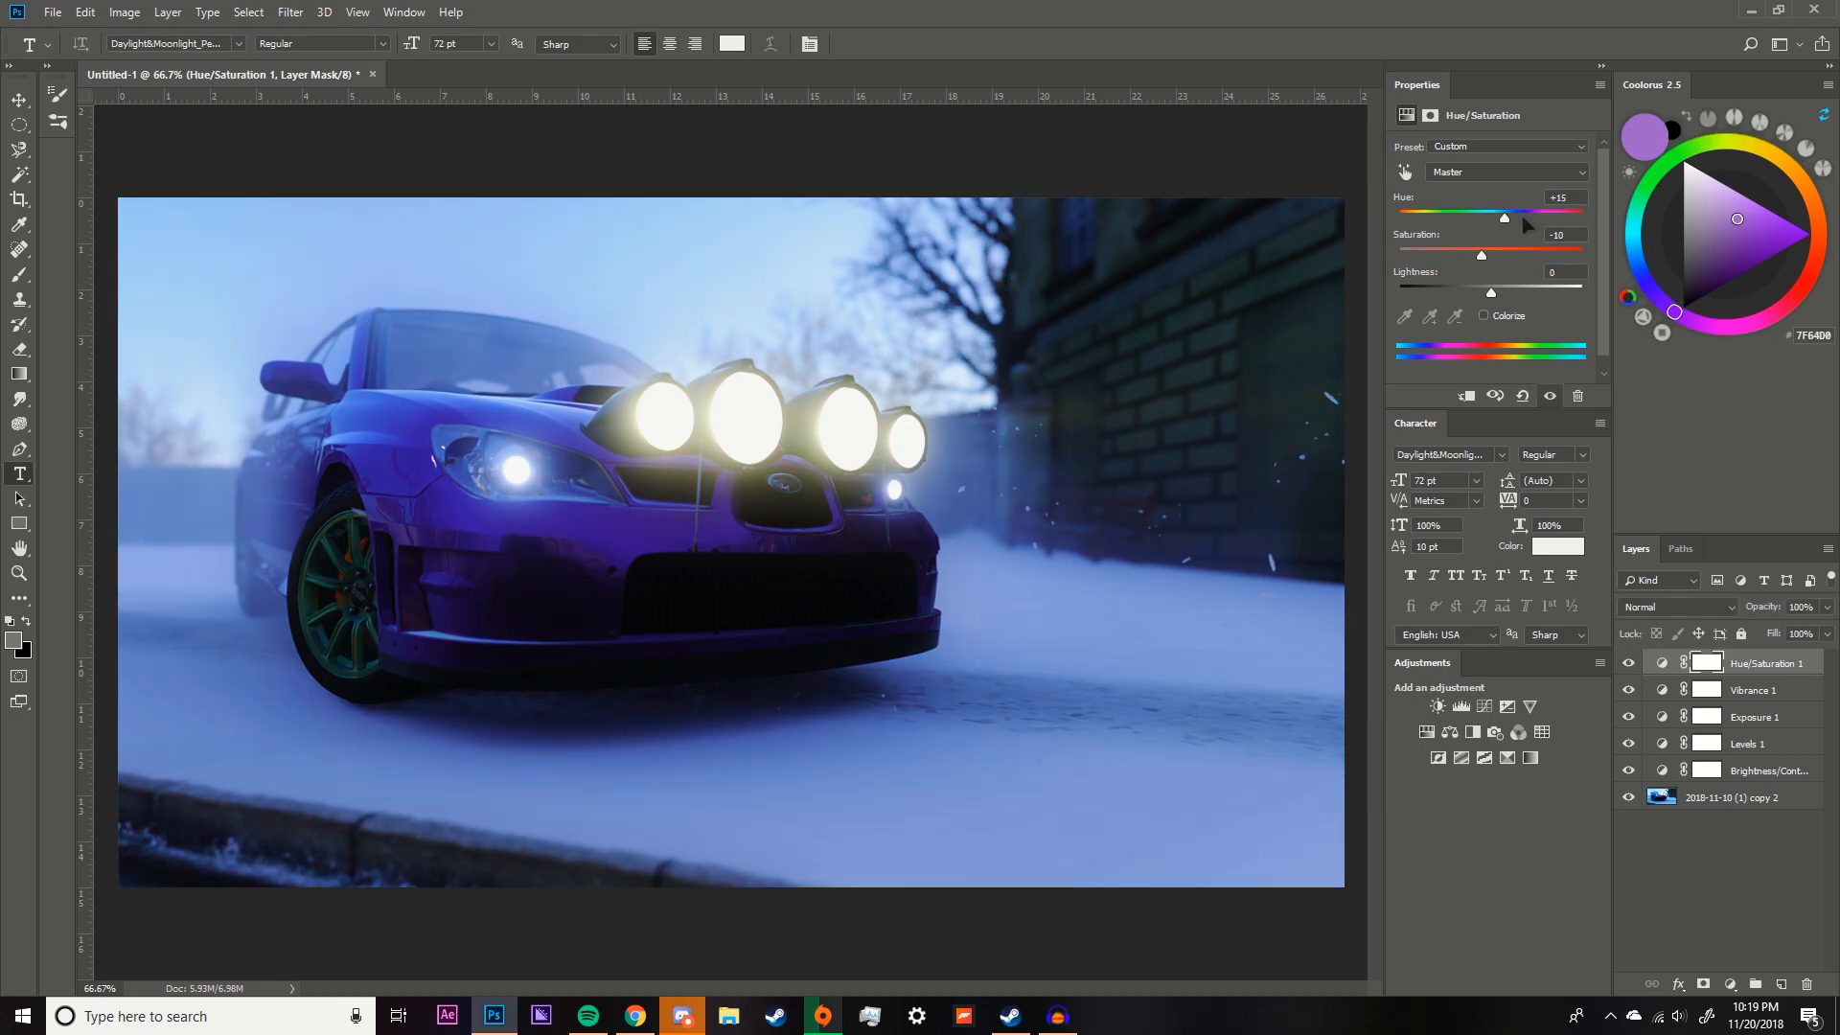
drag(1506, 221, 1497, 220)
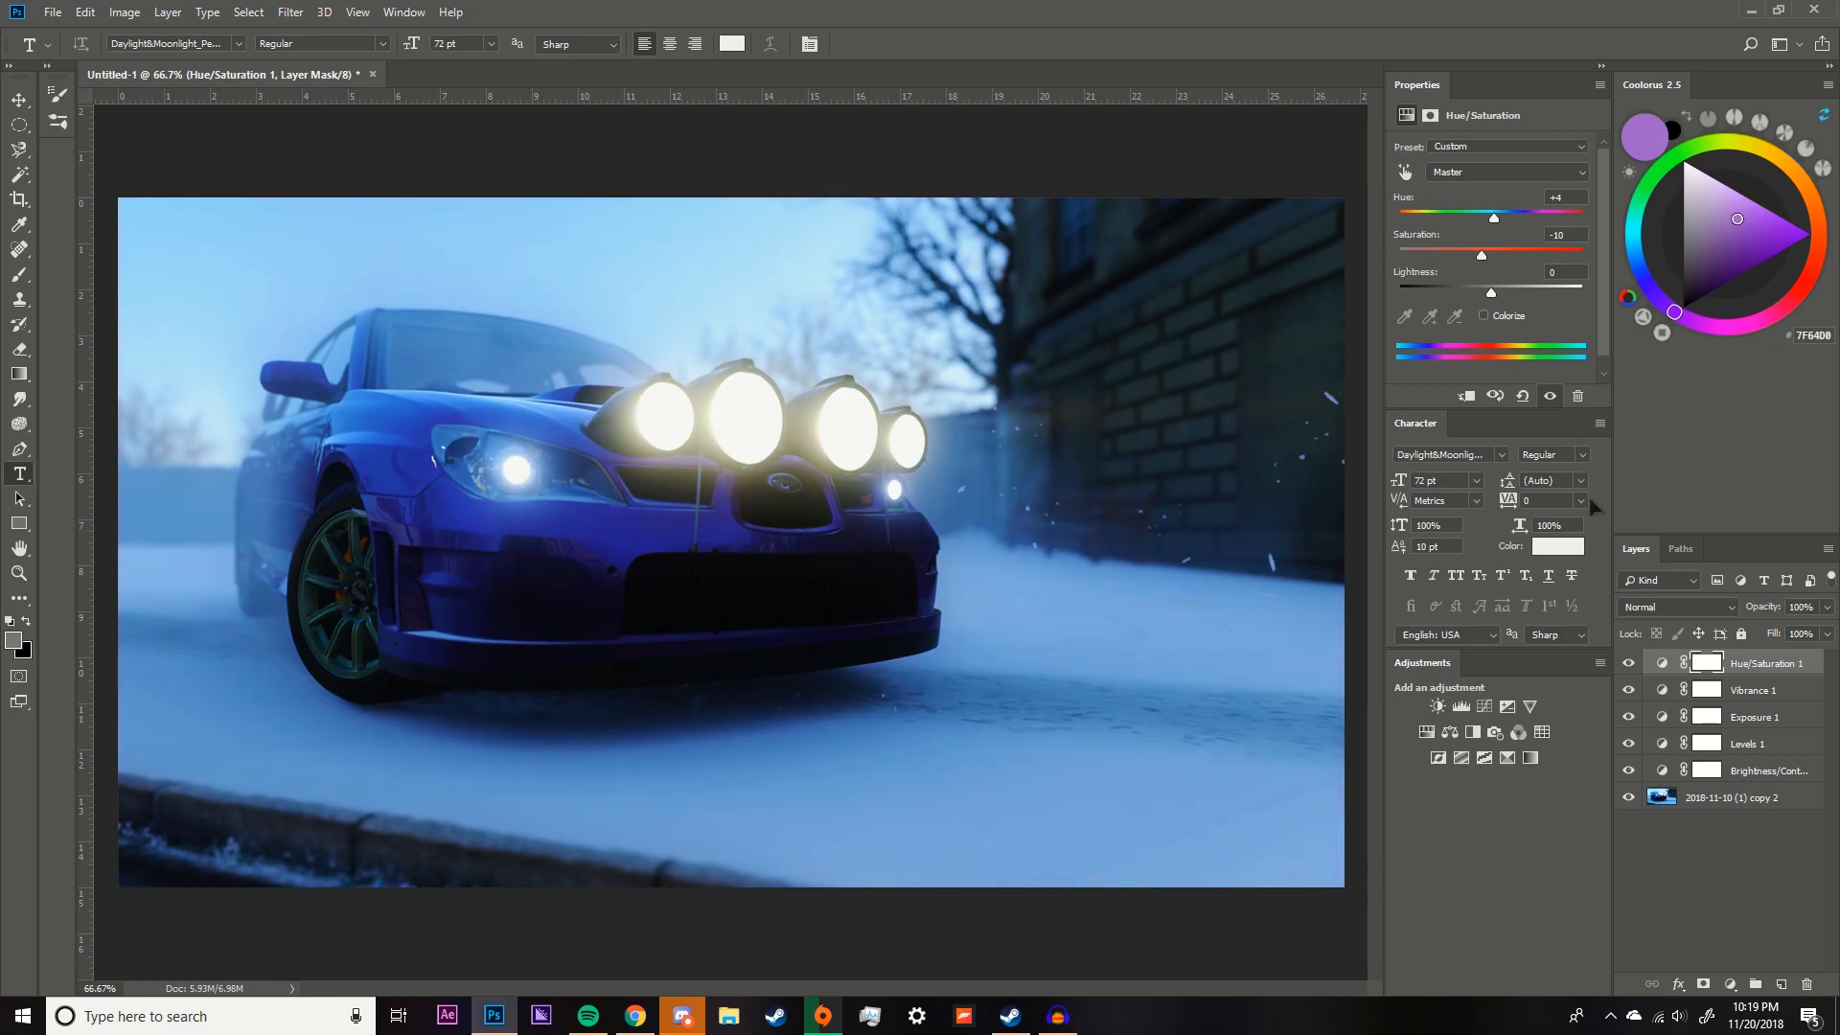
click(1627, 662)
click(1626, 662)
click(1626, 662)
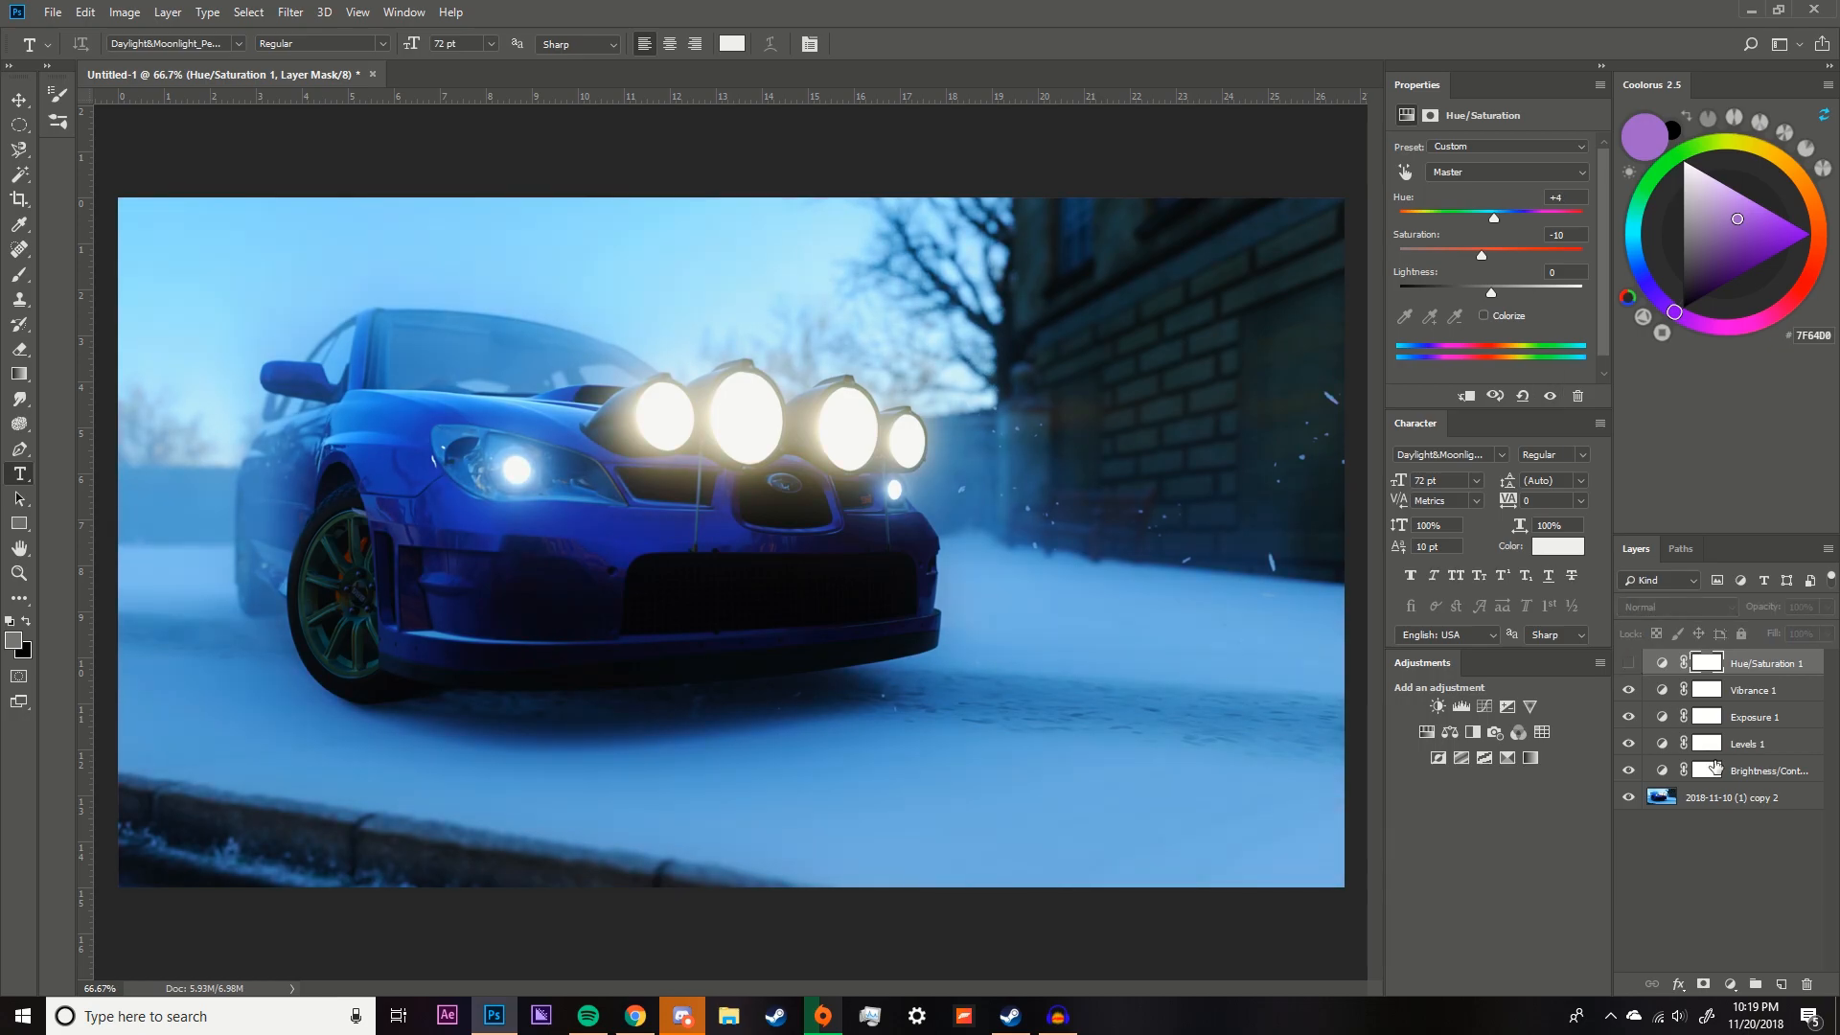
Show the Hue/Saturation layer again and merge all the adjustment layers with the car image into one layer.
click(1628, 664)
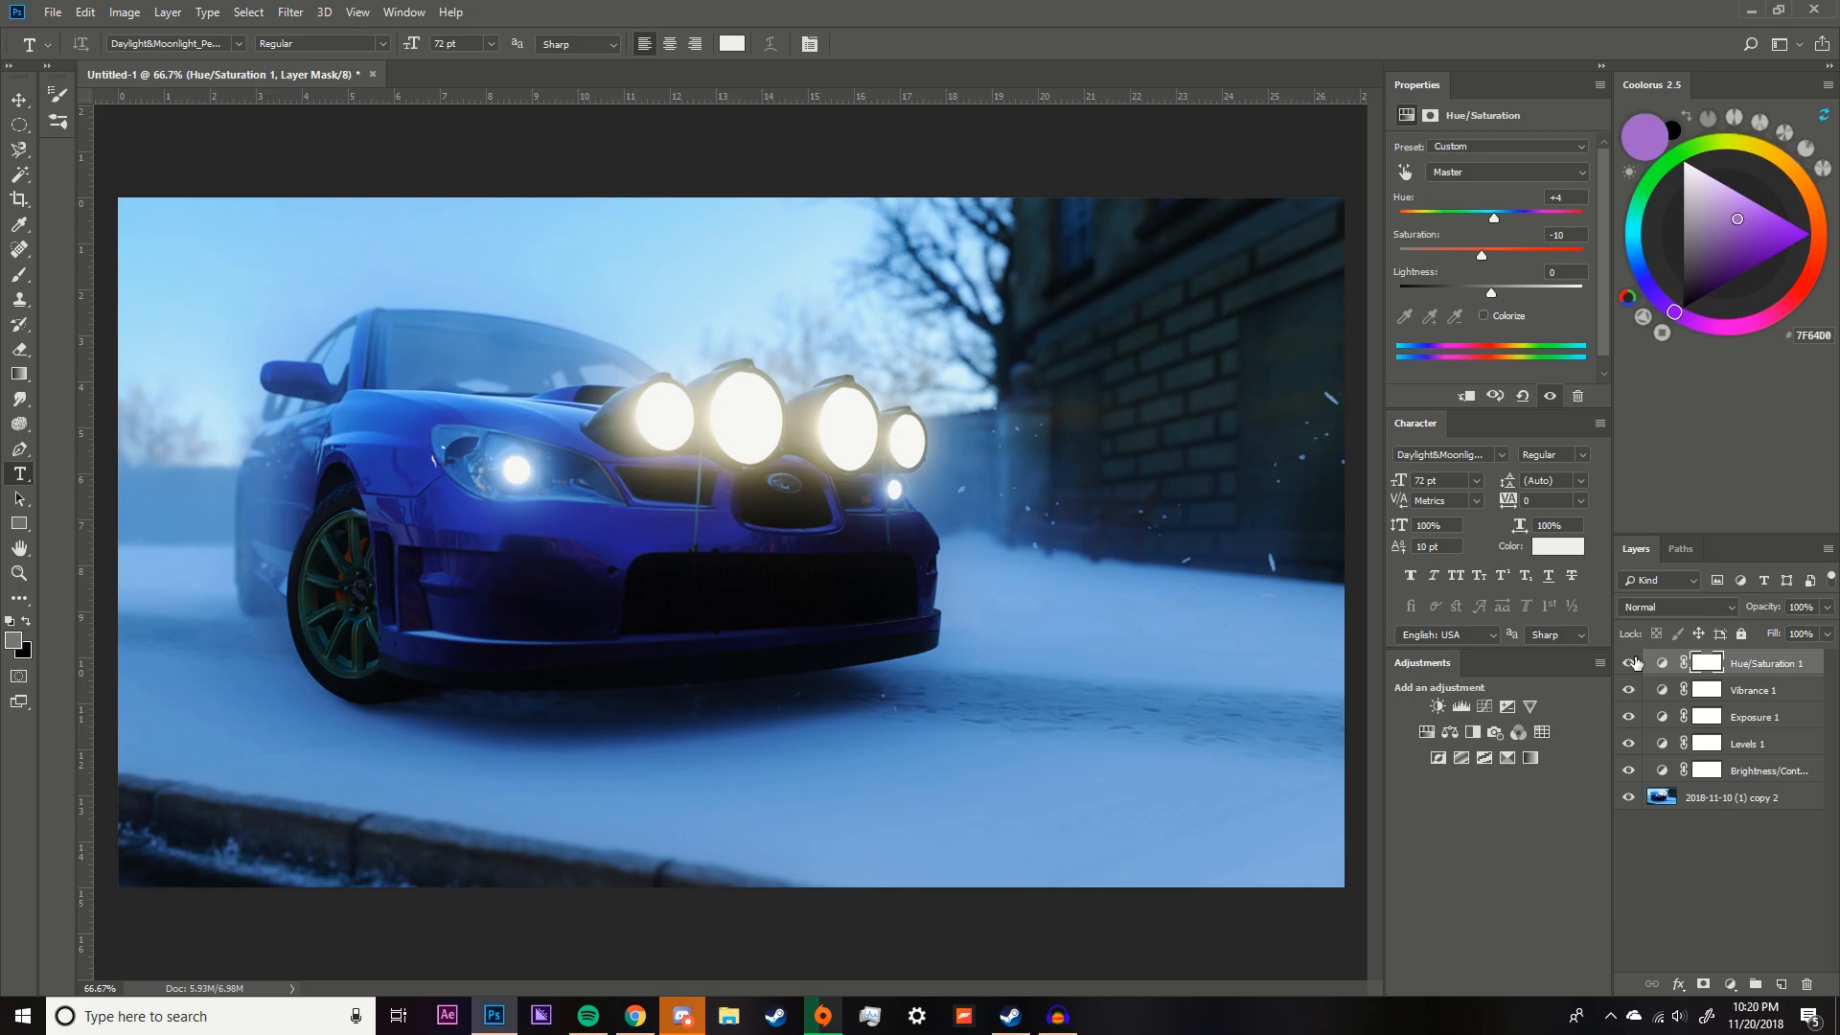
shift+click(1760, 813)
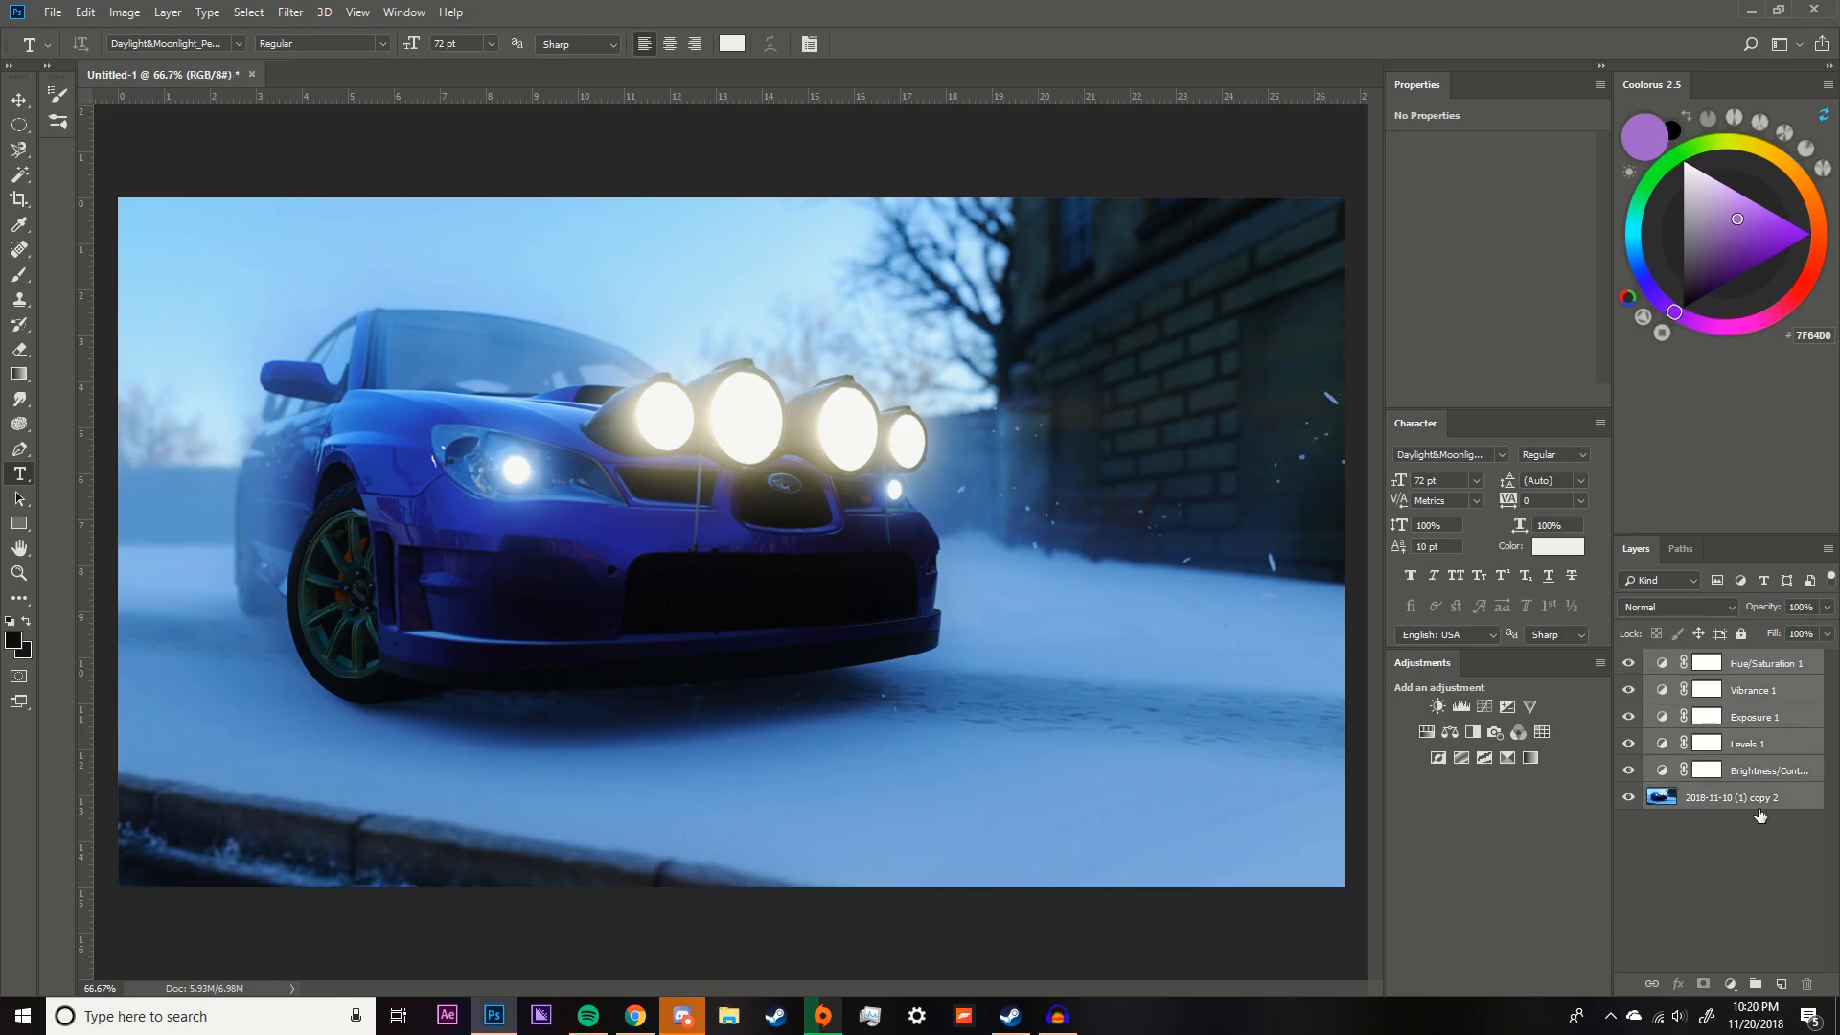
key(ctrl+z)
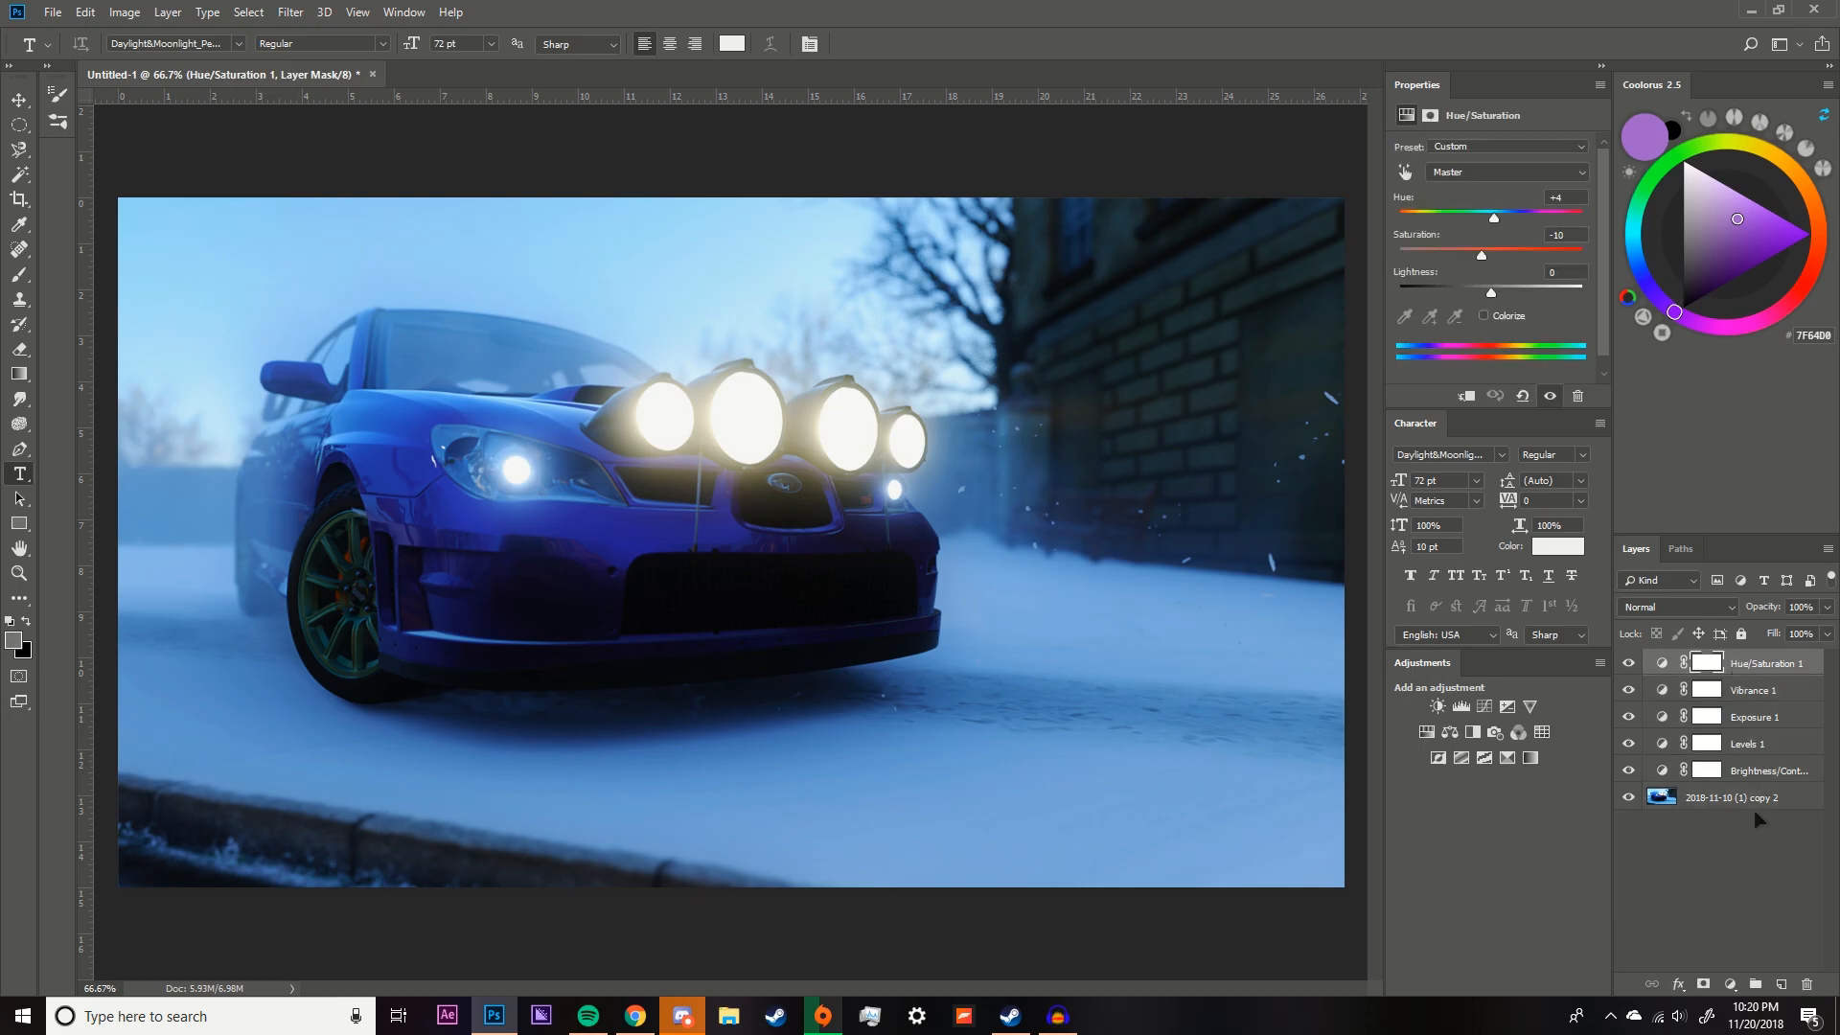
shift+click(1757, 813)
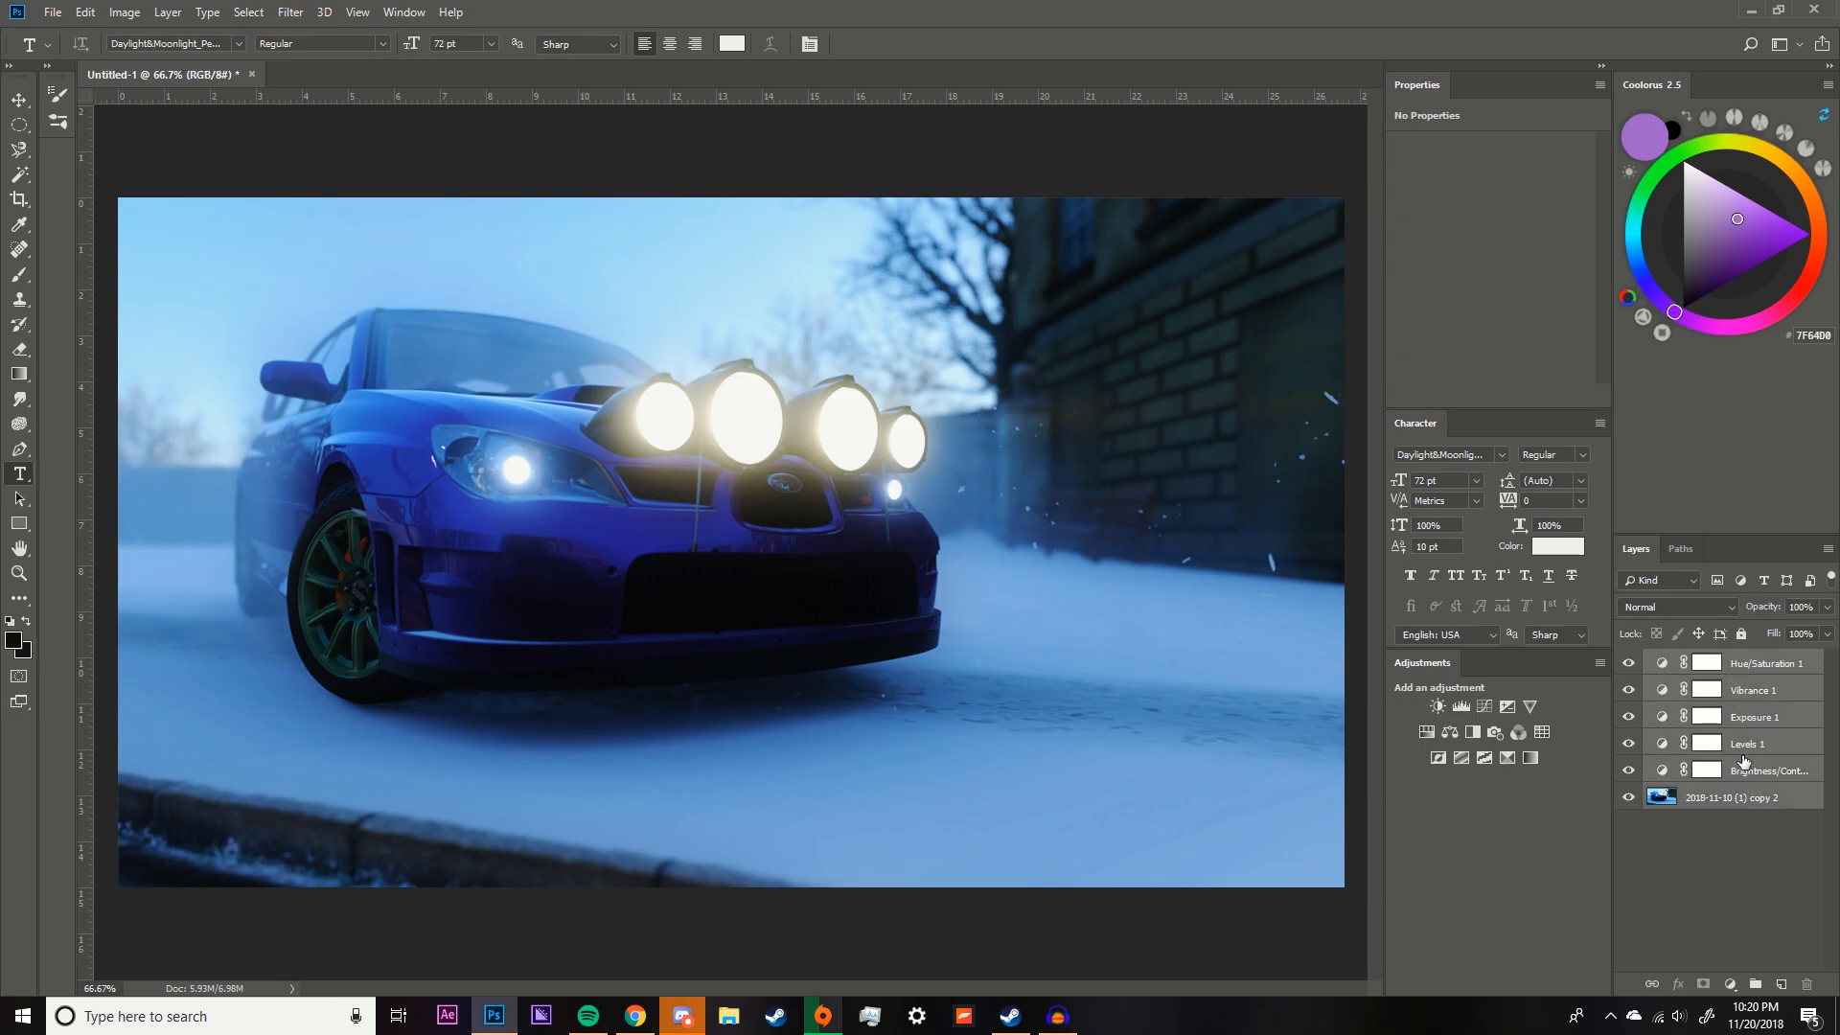
key(ctrl+e)
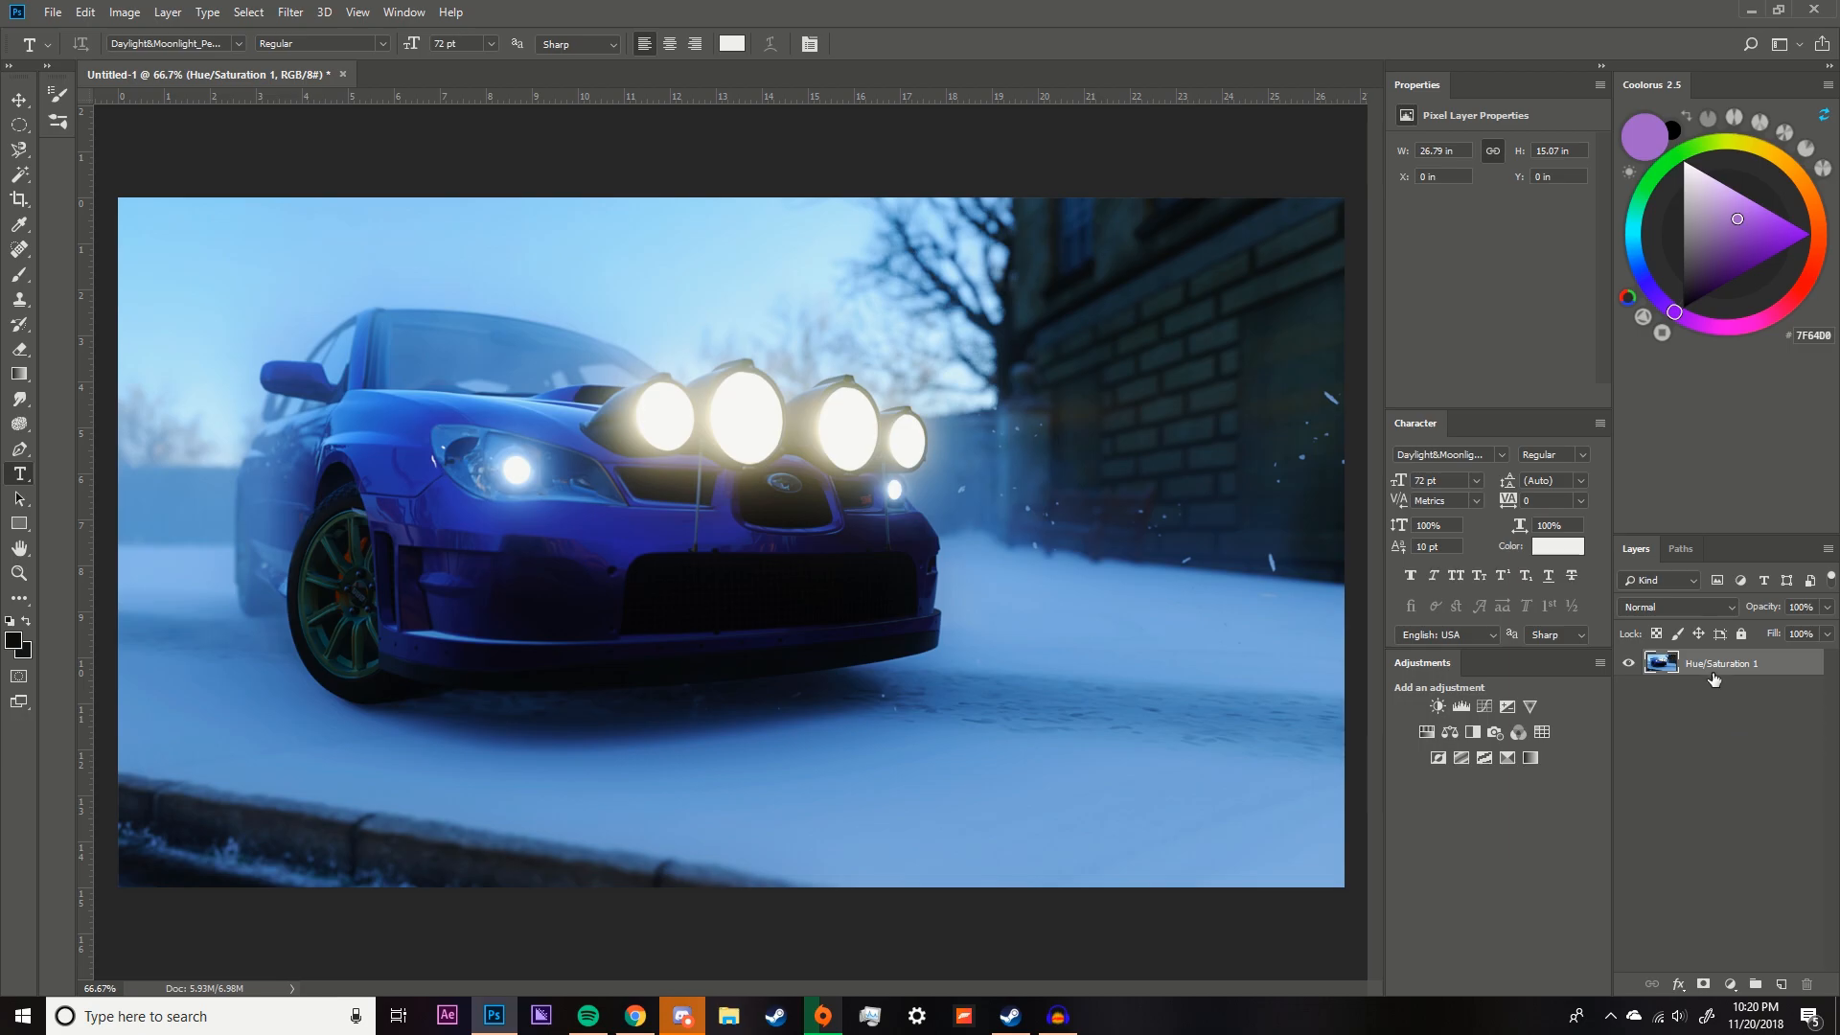
Add an Inner Glow effect to the merged layer with 34% opacity and a size of 95 px.
click(1630, 664)
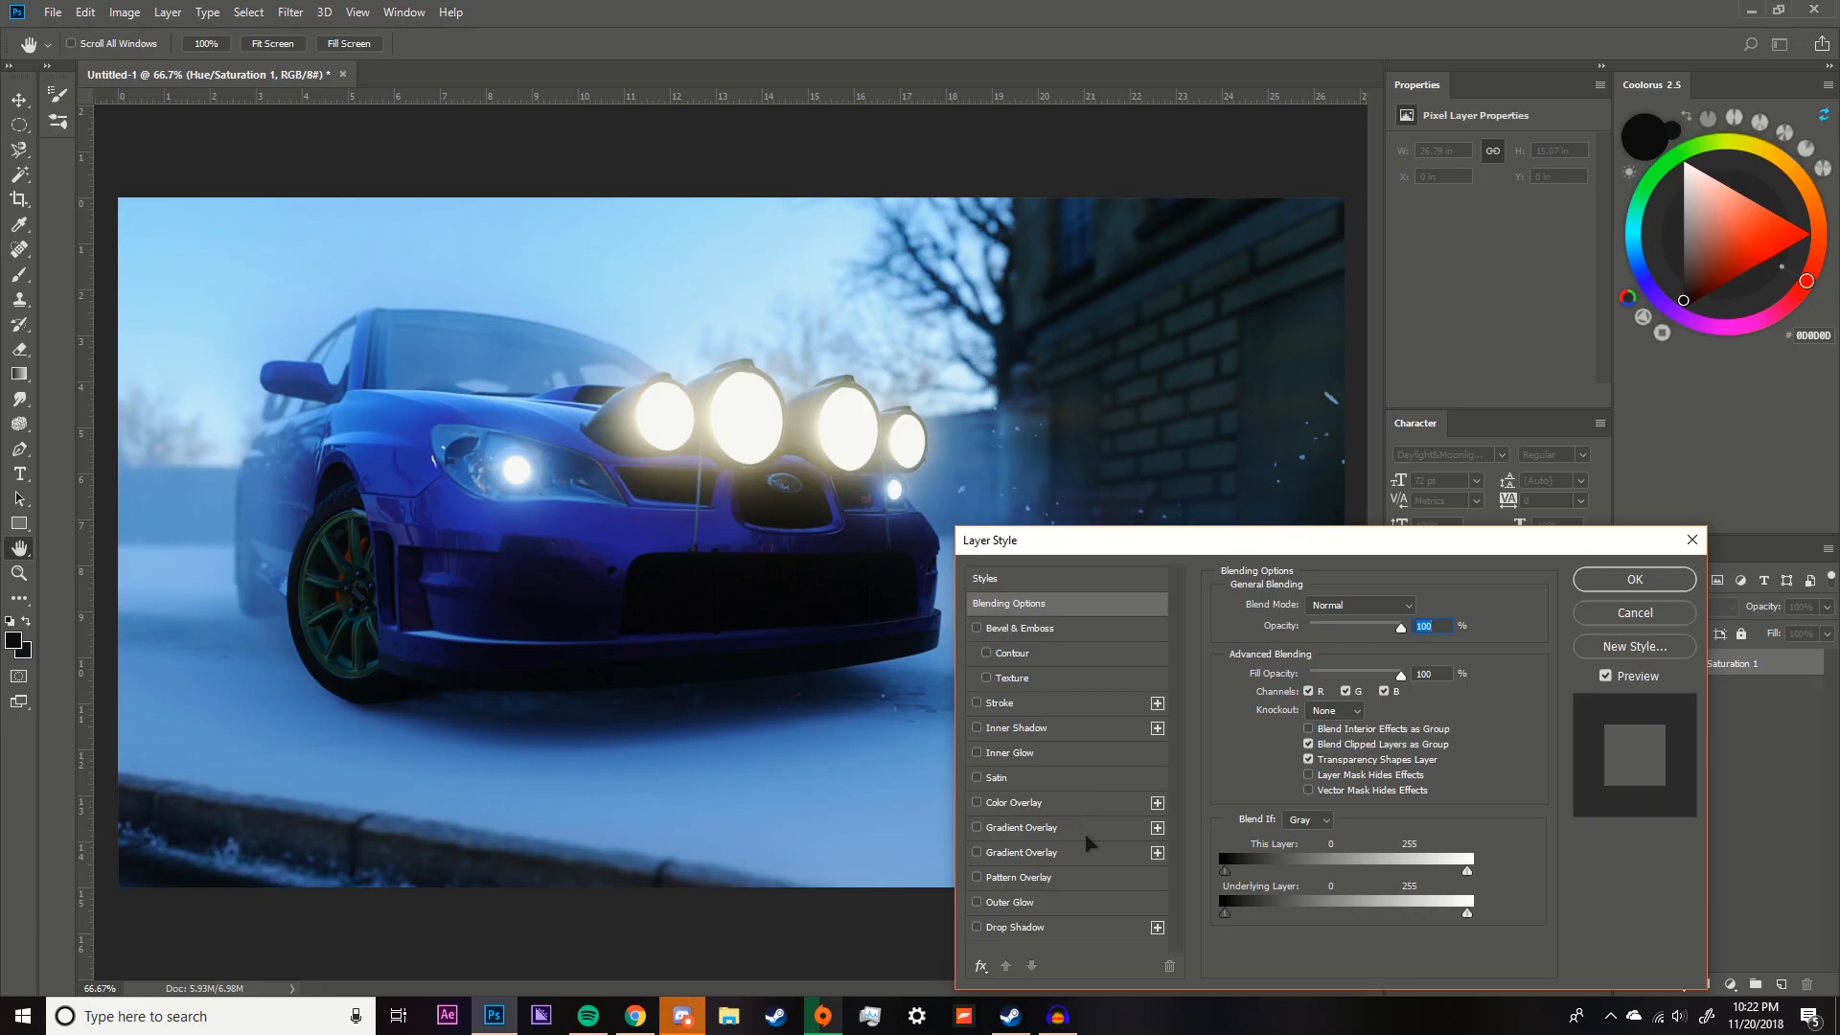
click(1053, 757)
mouse_move(1326, 629)
mouse_down()
mouse_move(1350, 633)
mouse_move(1311, 638)
mouse_move(1328, 640)
mouse_up()
drag(1300, 789, 1333, 789)
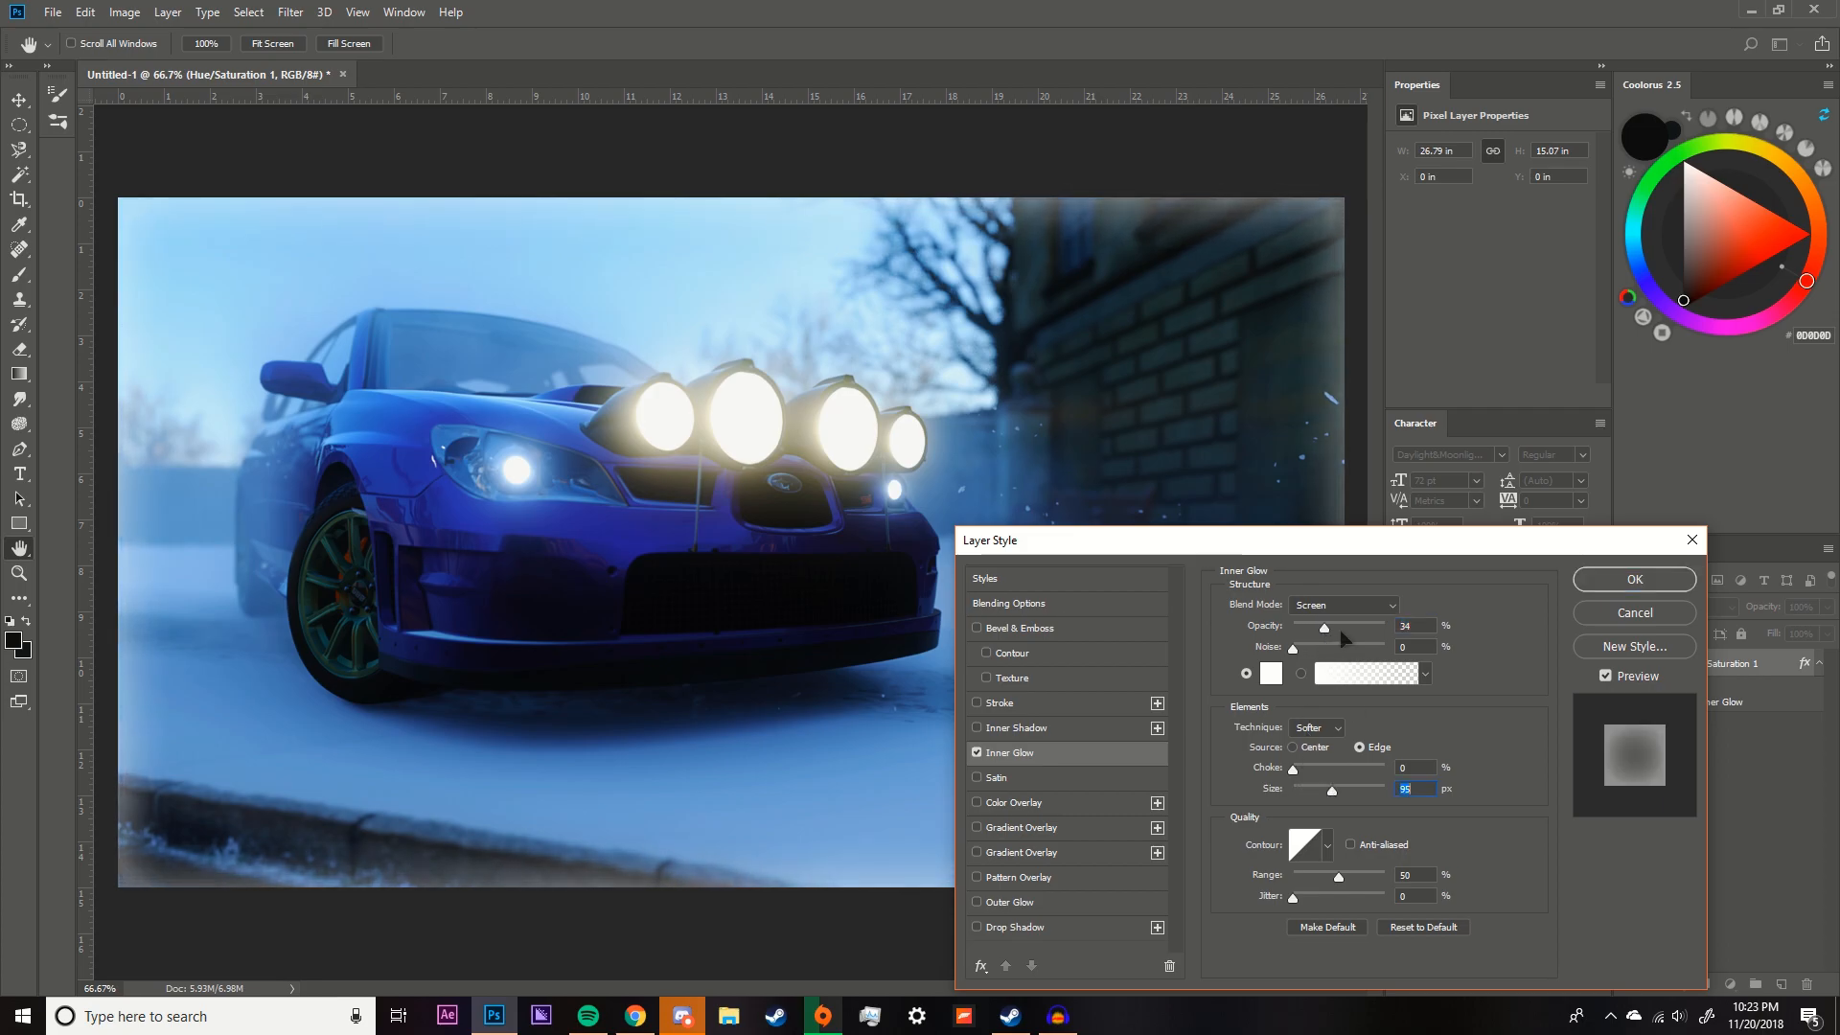
Try Color Burn as the Inner Glow's blend mode and settle on Color Dodge.
click(1325, 606)
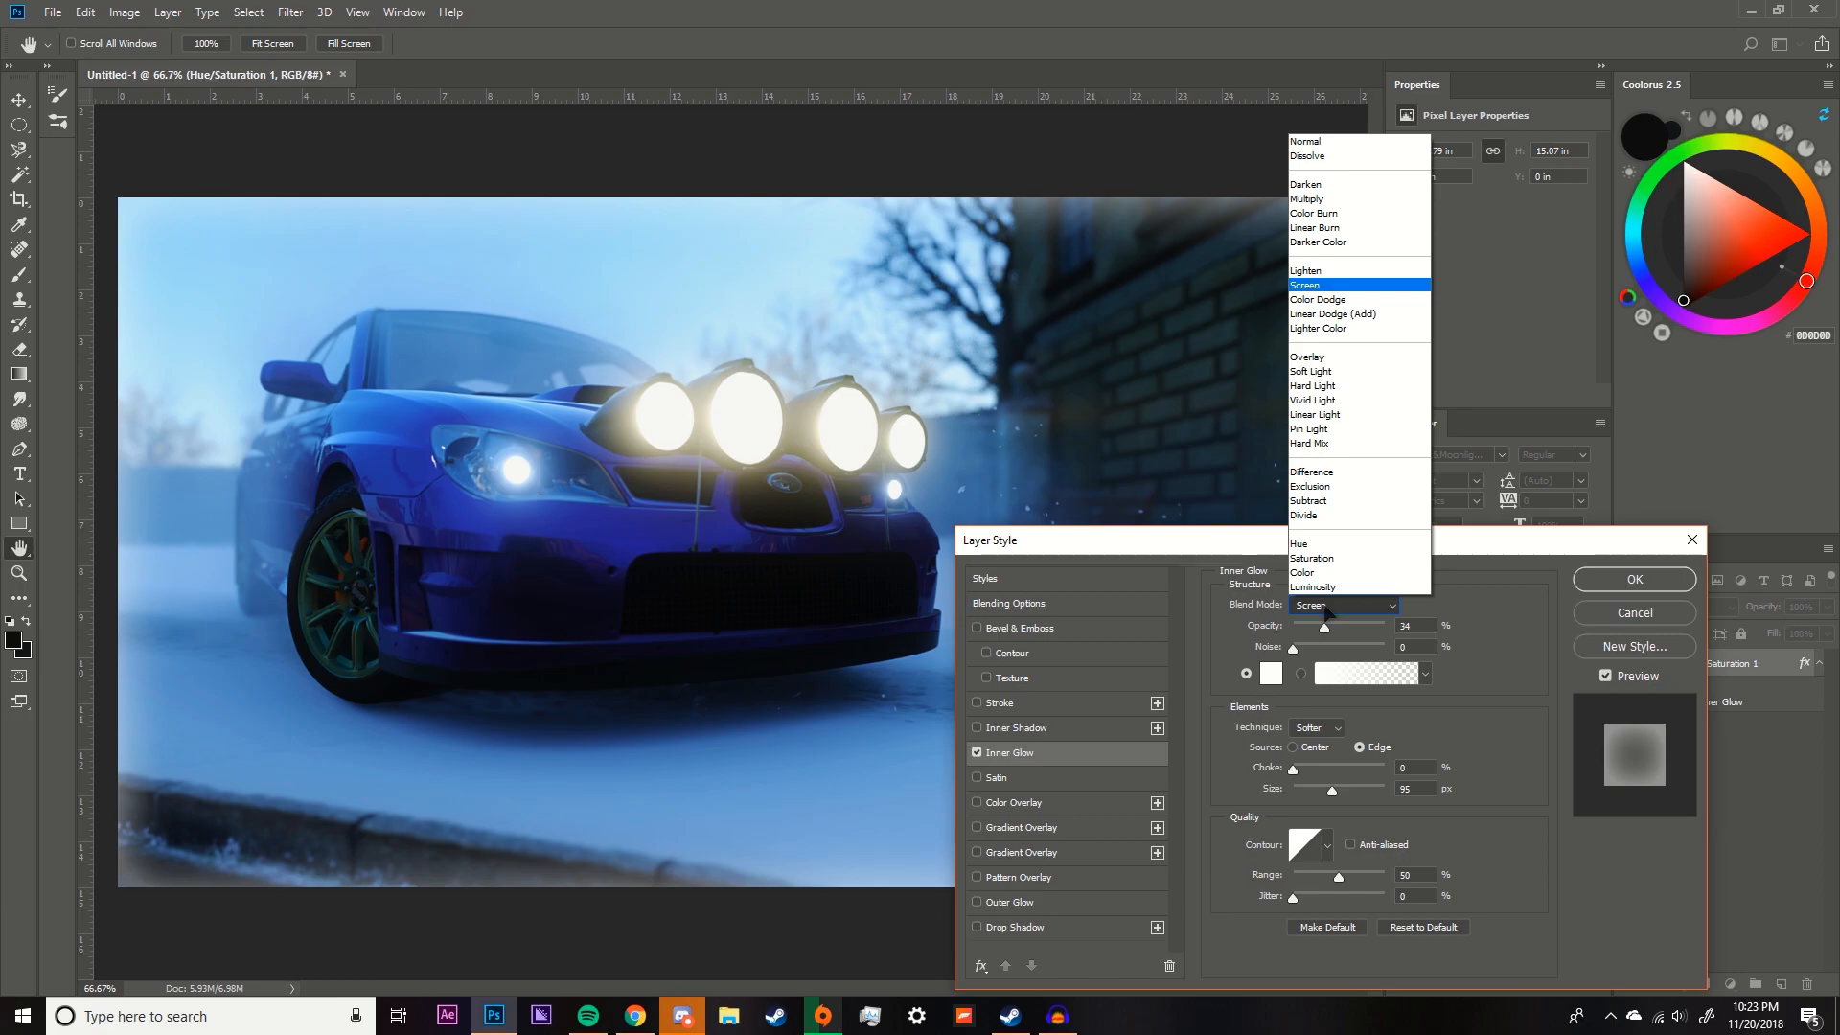
click(1337, 217)
click(1367, 605)
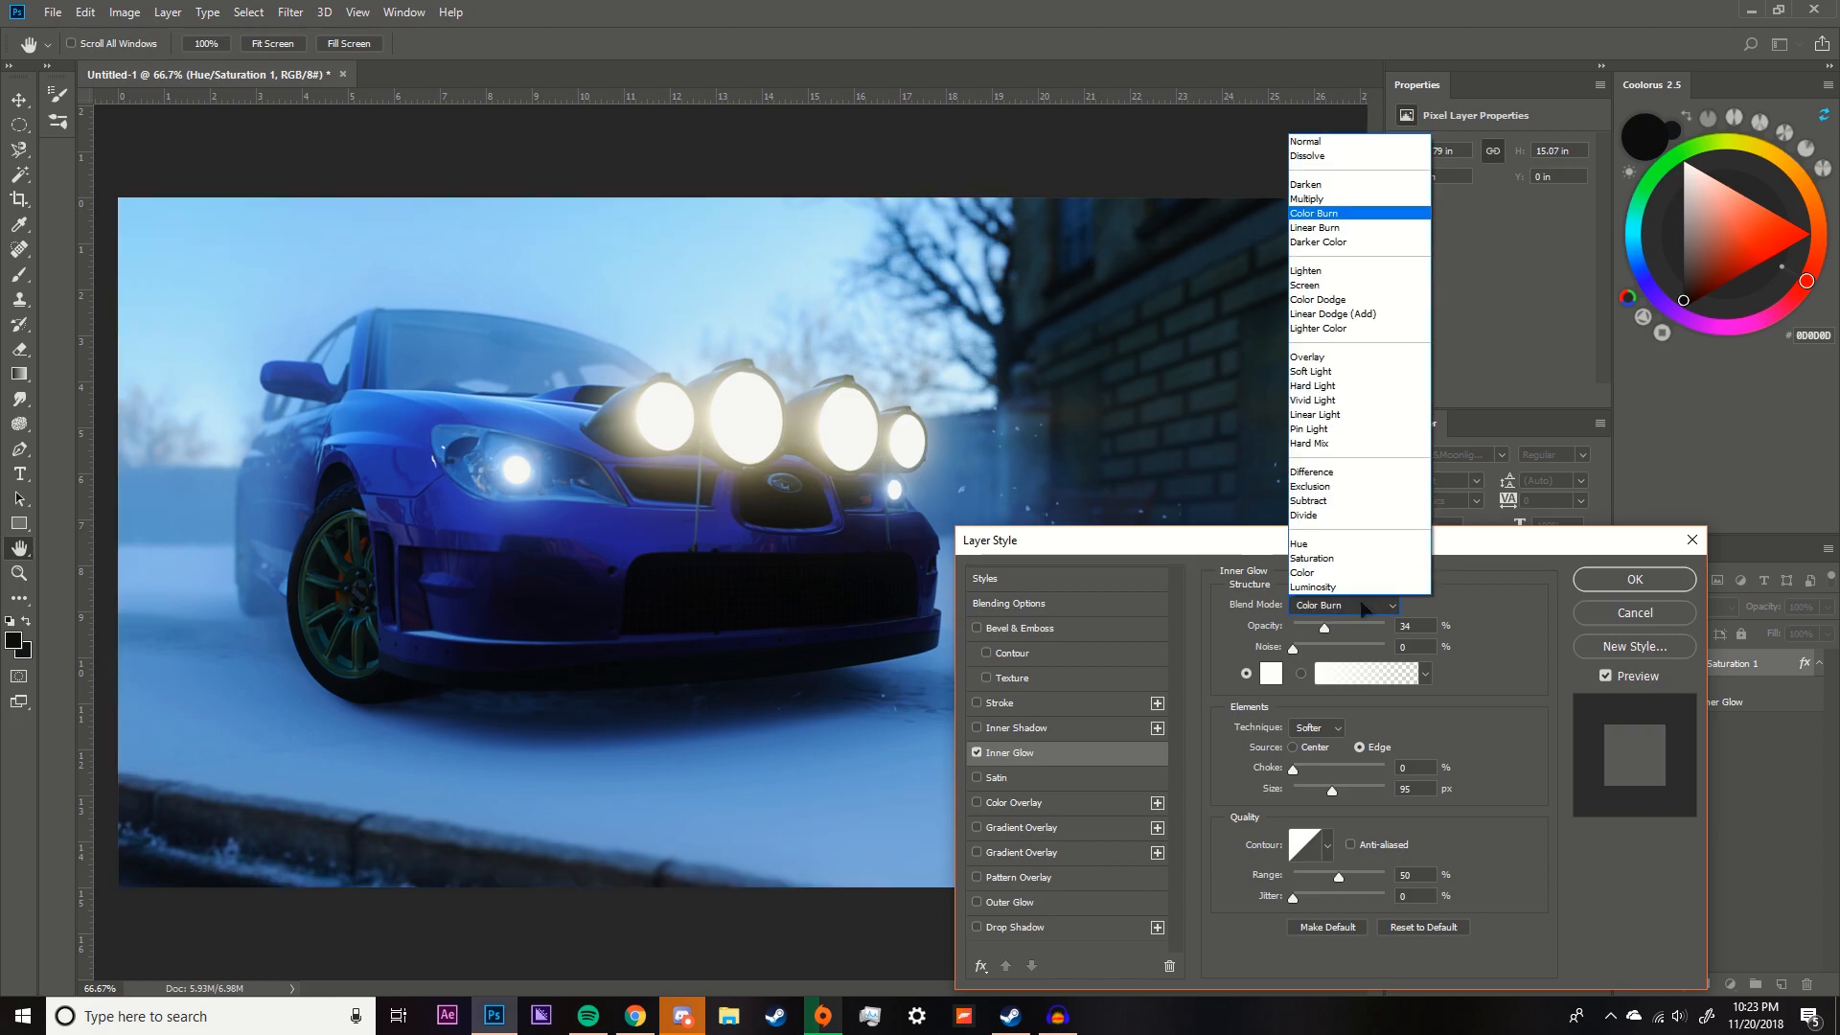
click(1337, 299)
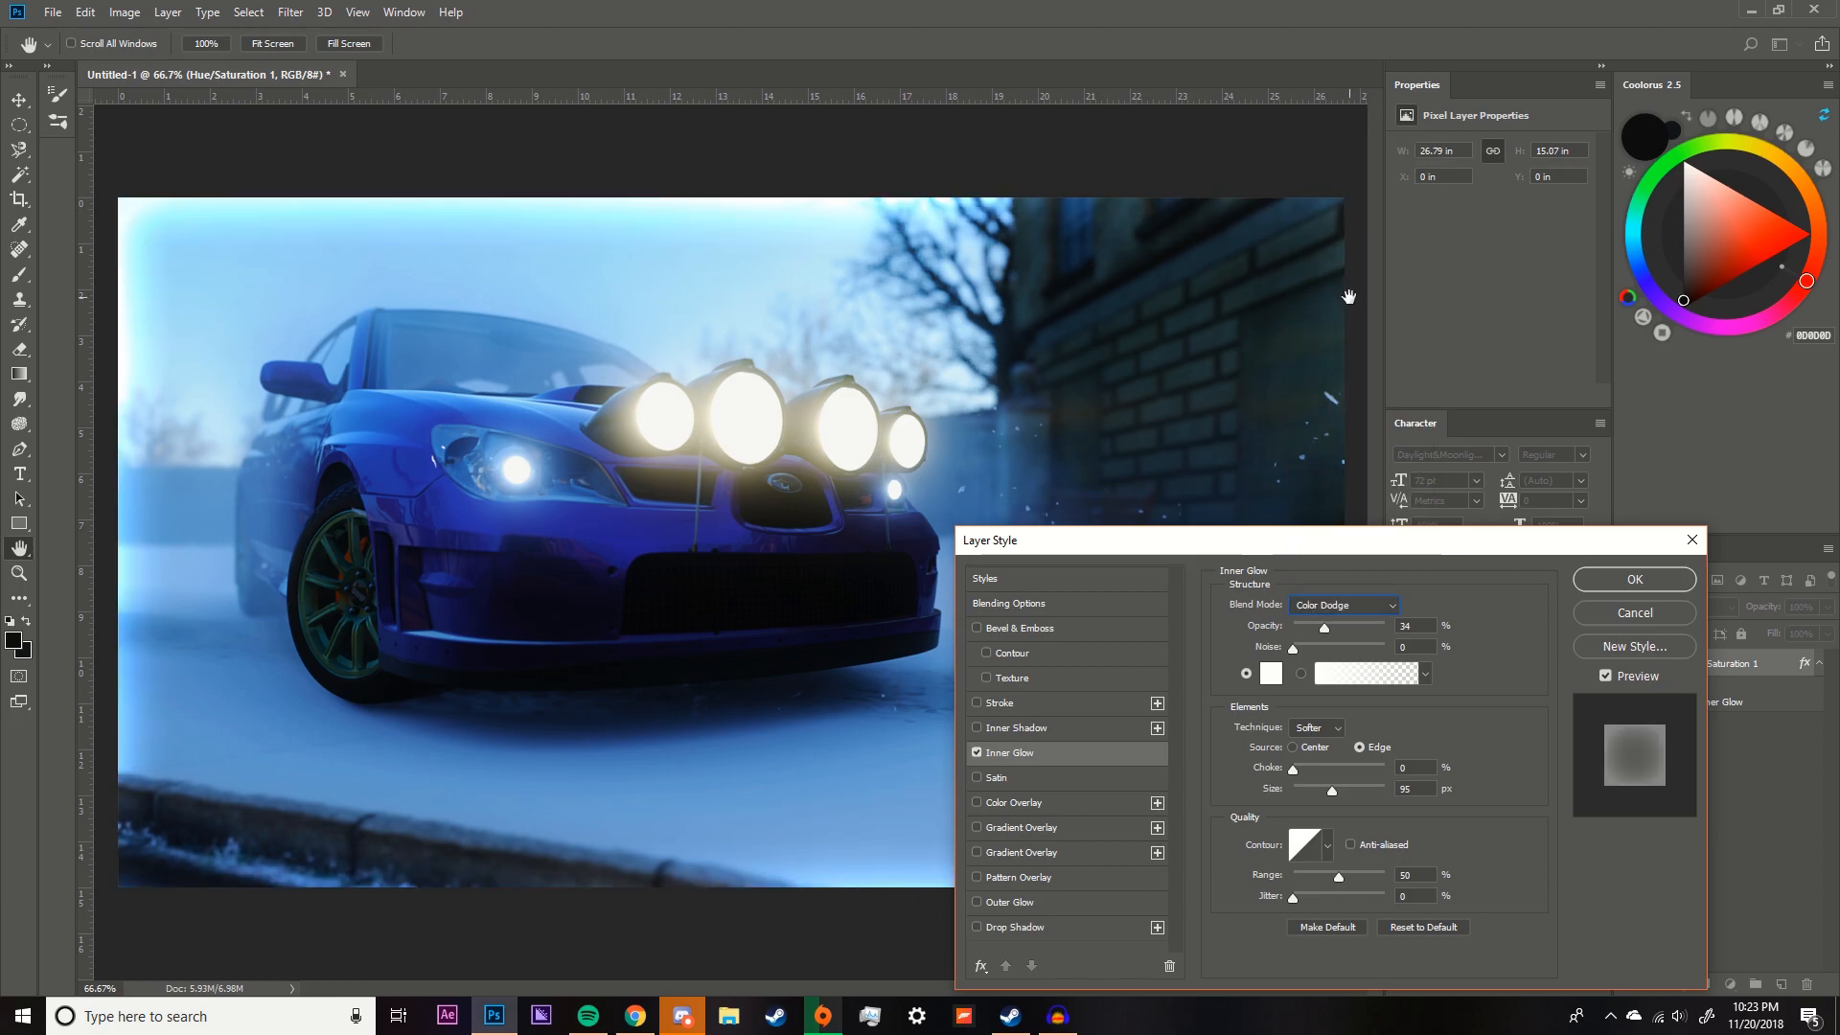
click(1368, 610)
click(1338, 303)
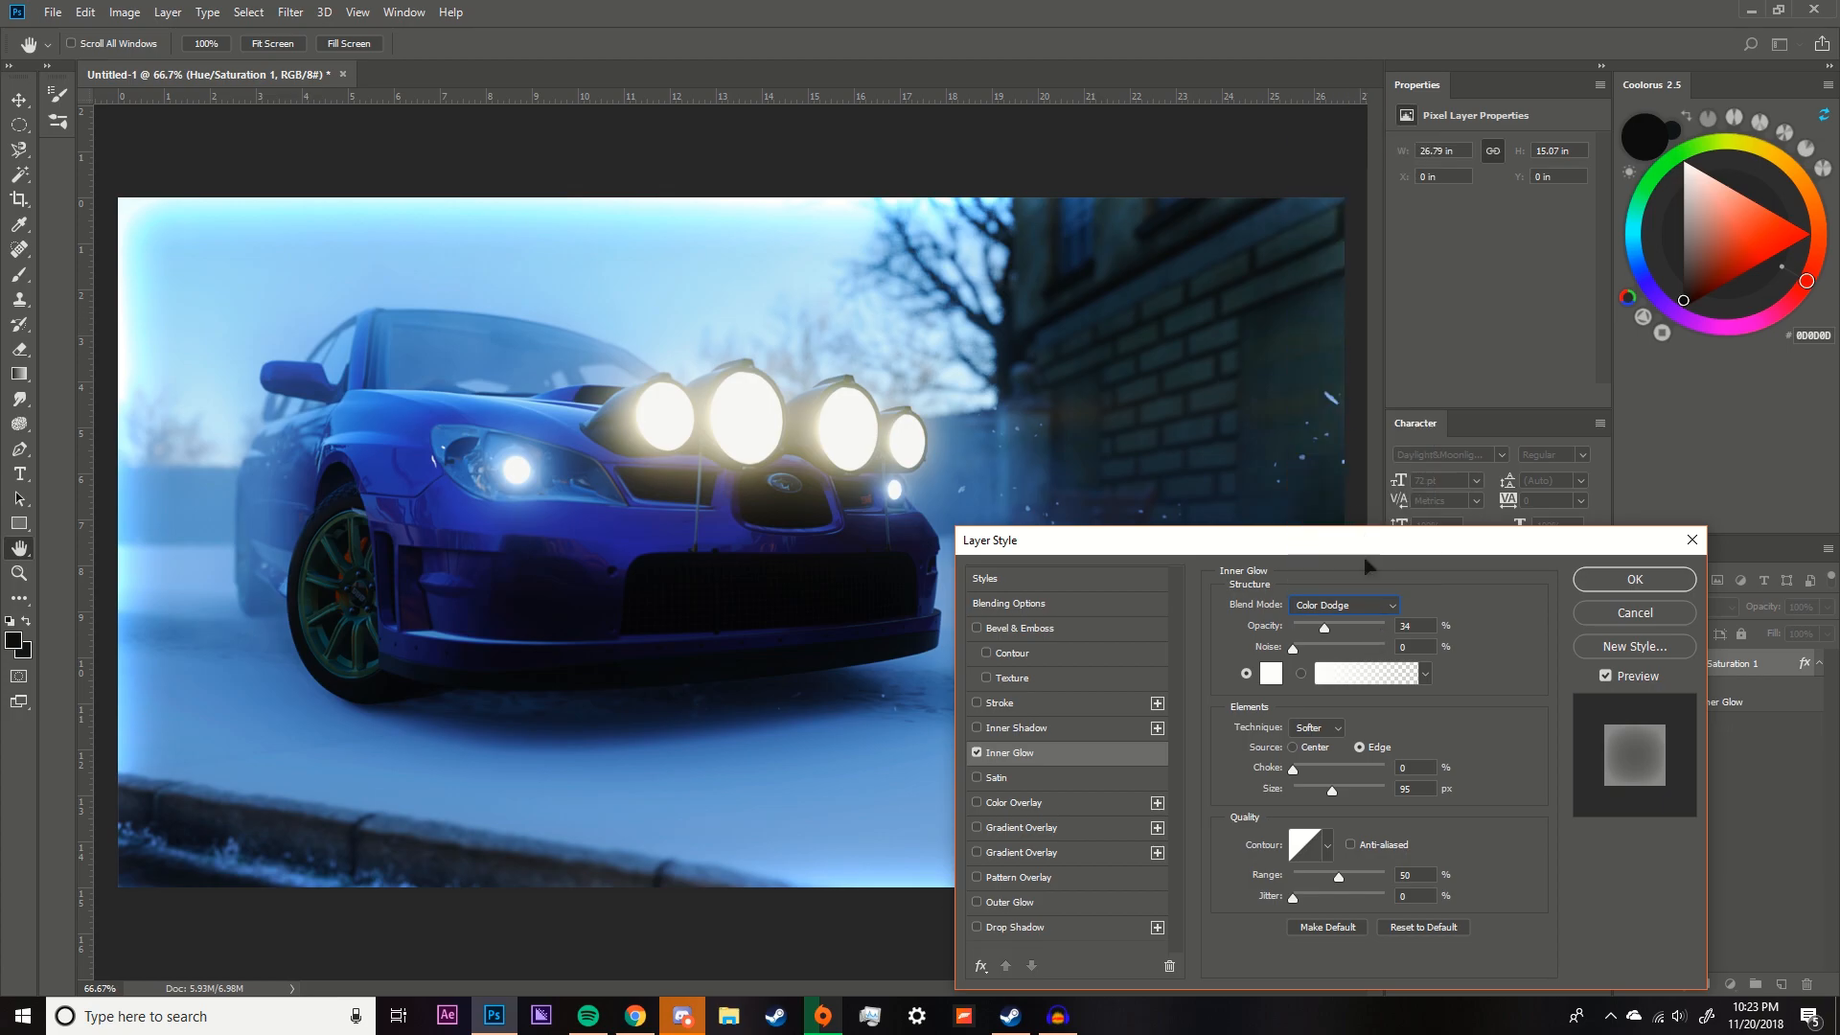
Reduce the Inner Glow's size to 0 px for comparison and raise it to 250 px.
drag(1332, 791, 1266, 770)
click(1304, 768)
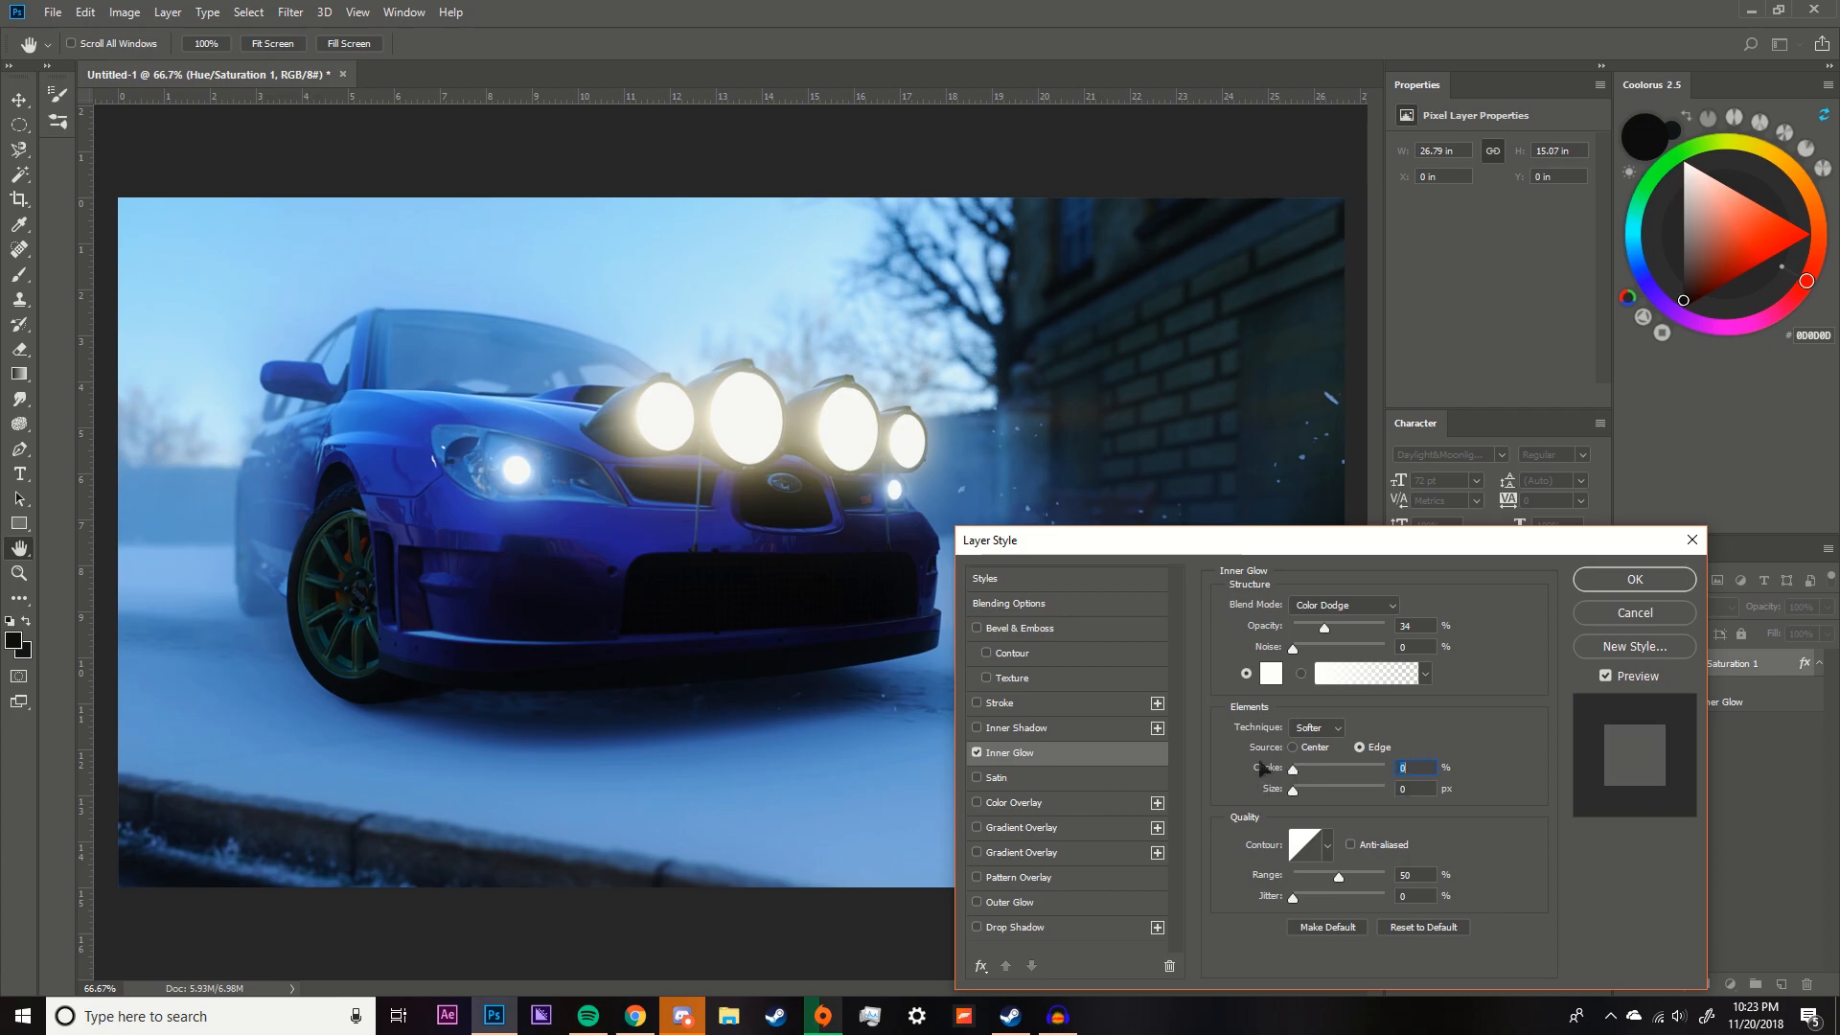
click(1295, 649)
click(1311, 789)
drag(1316, 791, 1396, 795)
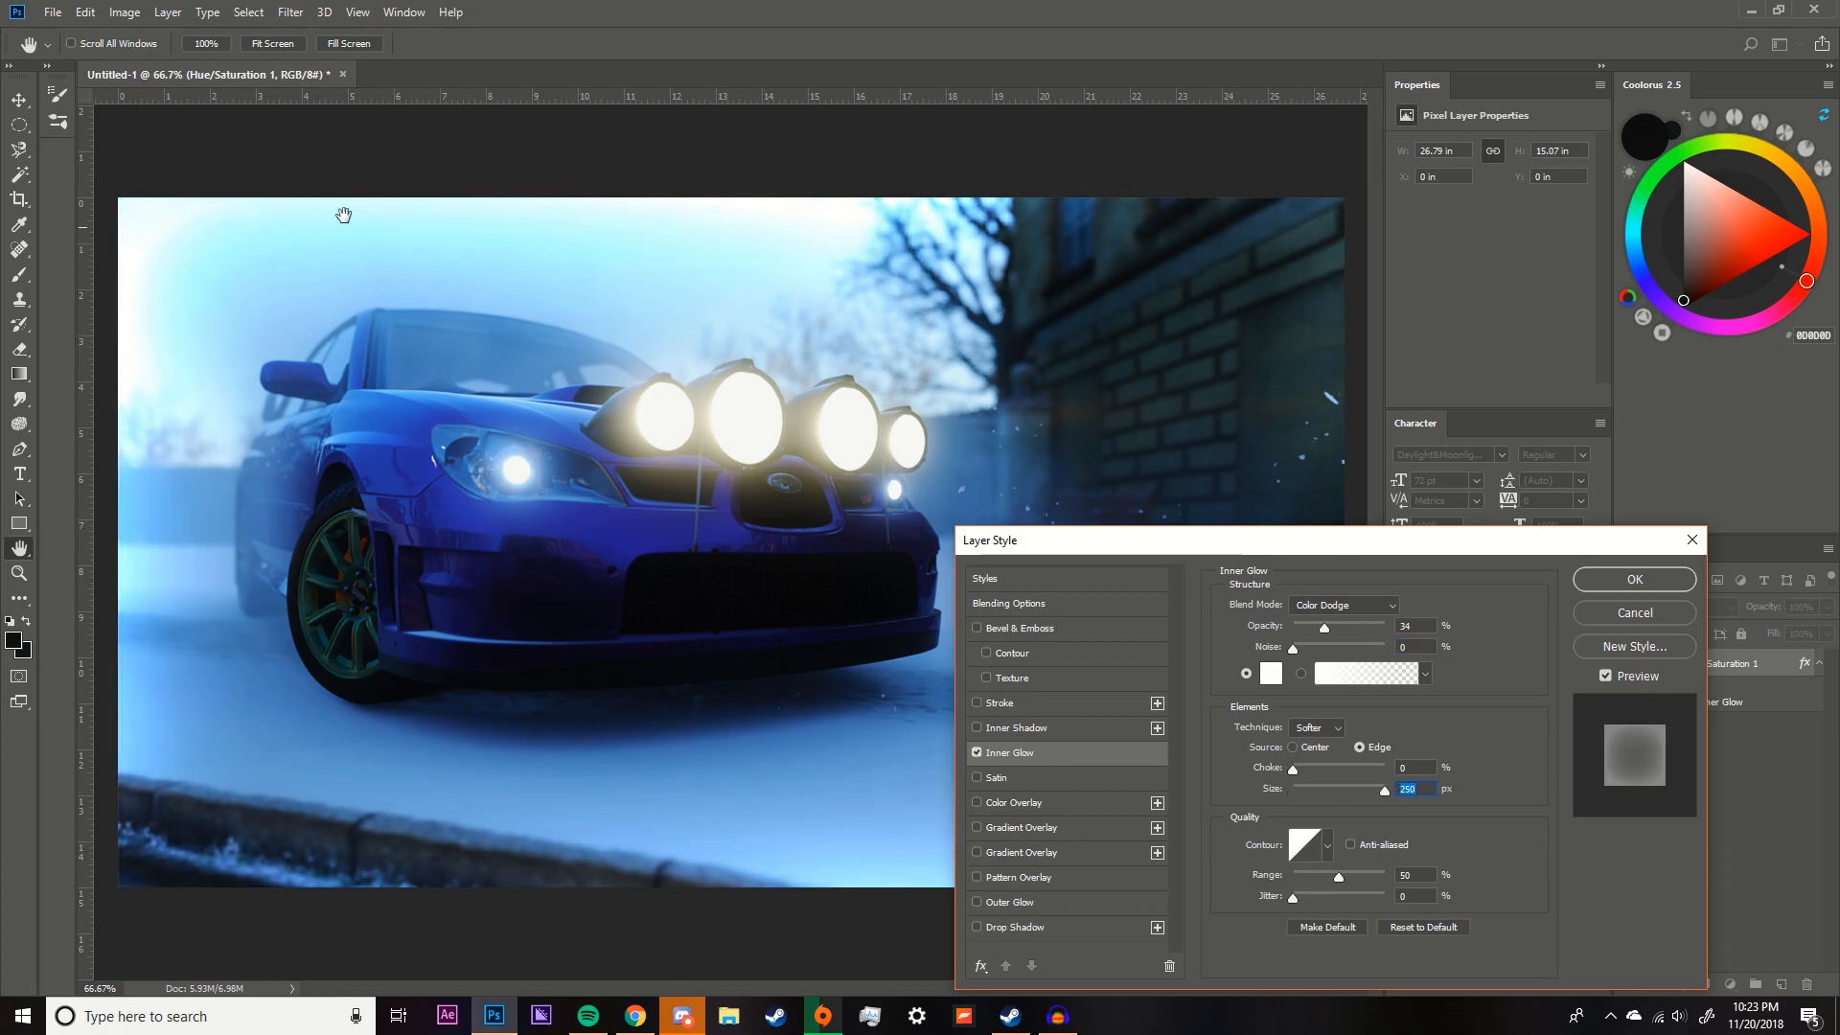
Try the Multiply blend mode on the Inner Glow at 100% opacity.
click(1320, 606)
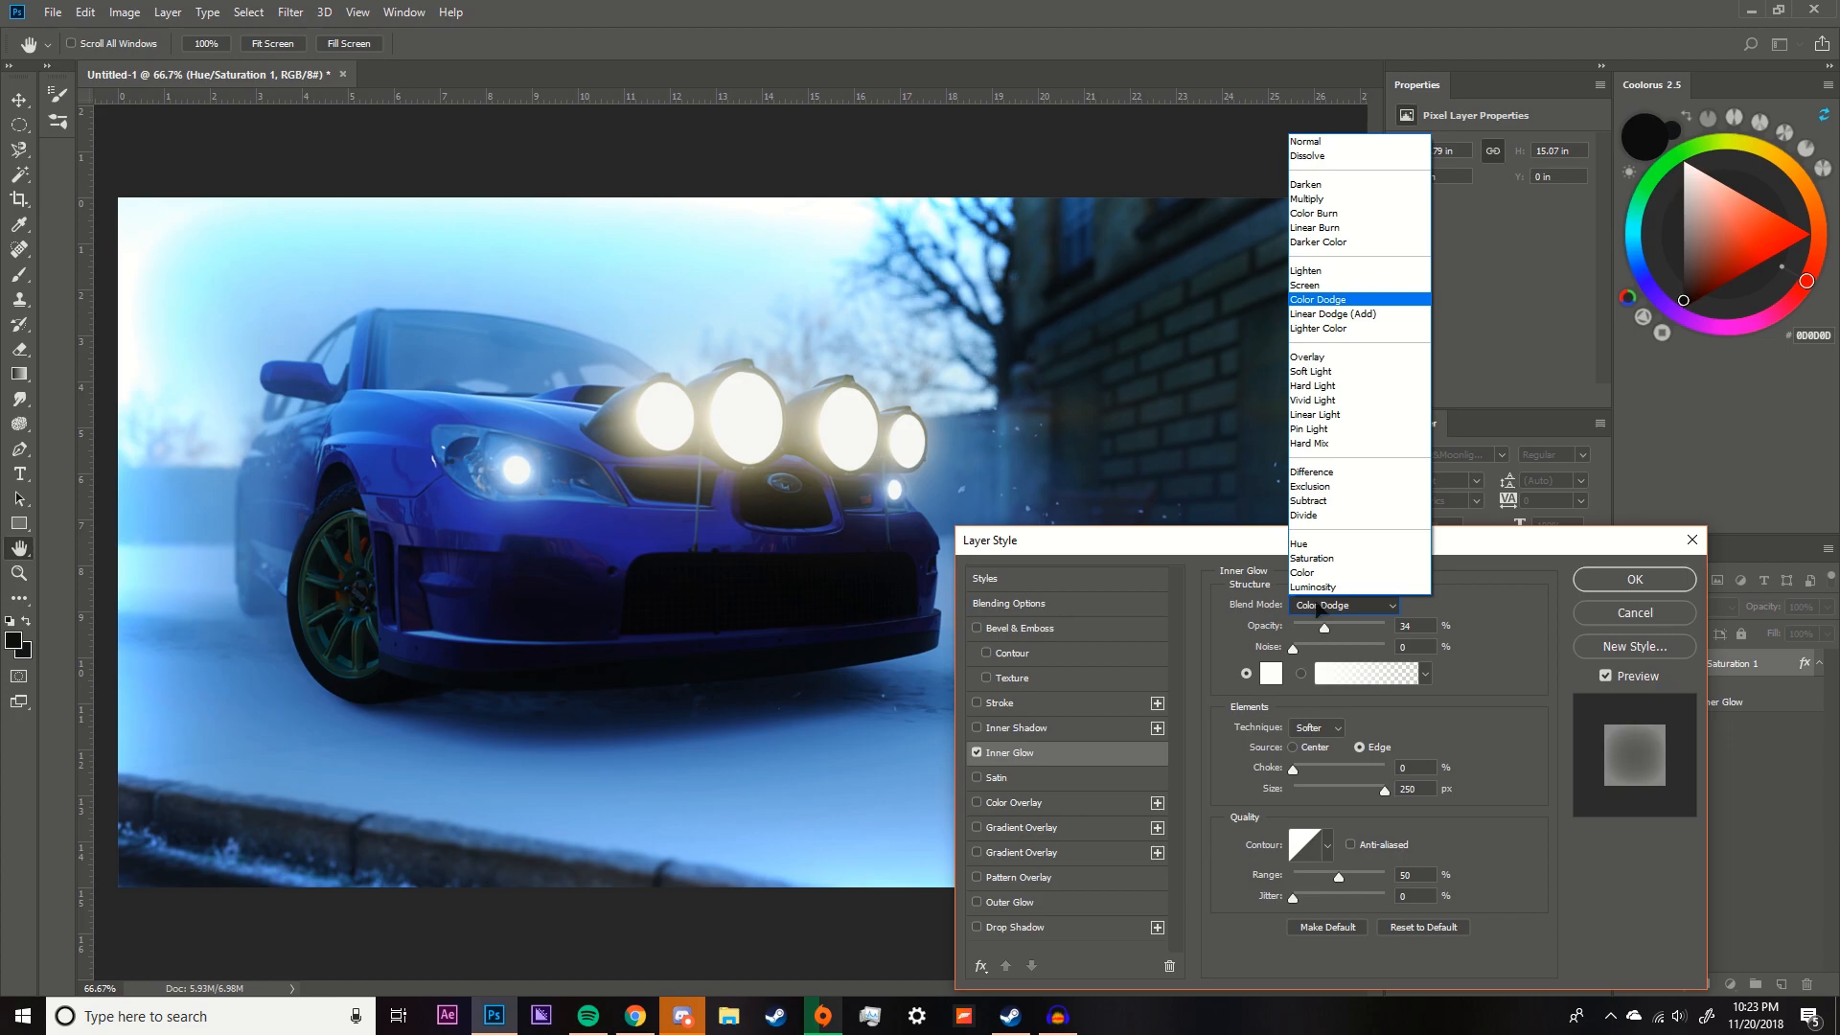
click(1310, 199)
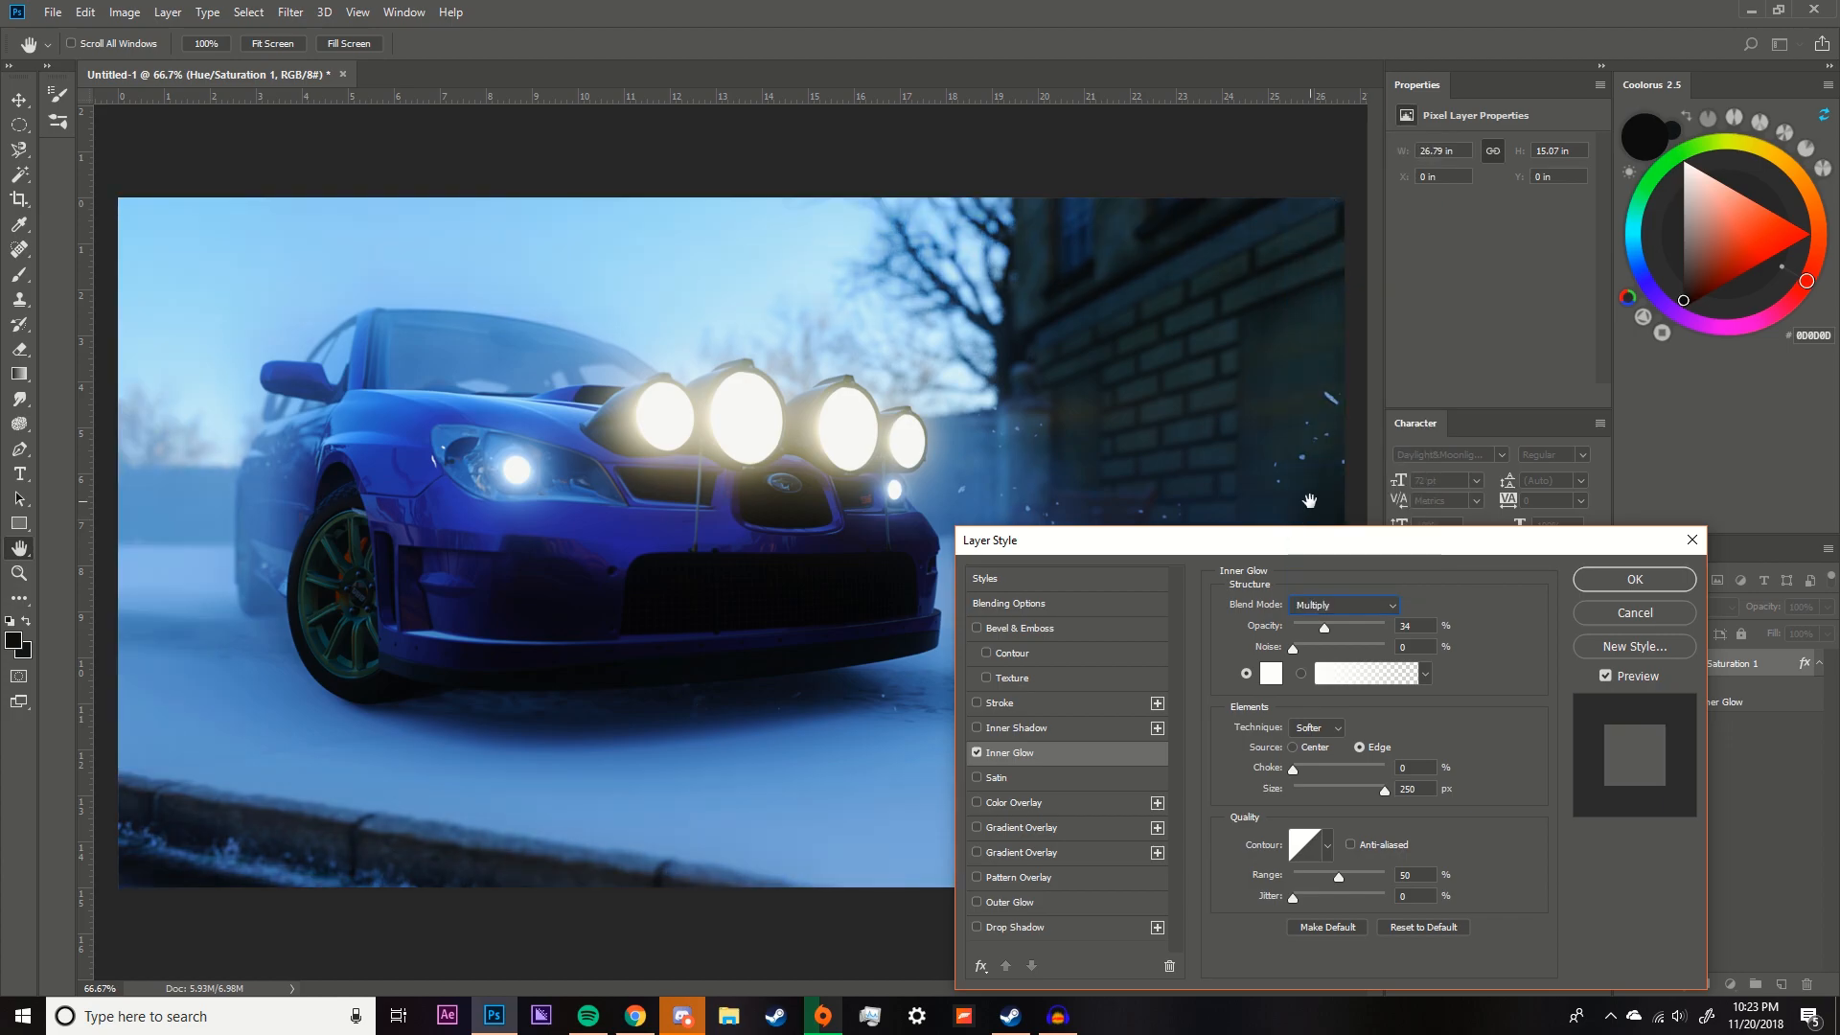
drag(1326, 630, 1476, 641)
Set the Inner Glow to Color Dodge at 44% opacity, apply the layer style and deselect the layer.
click(1349, 606)
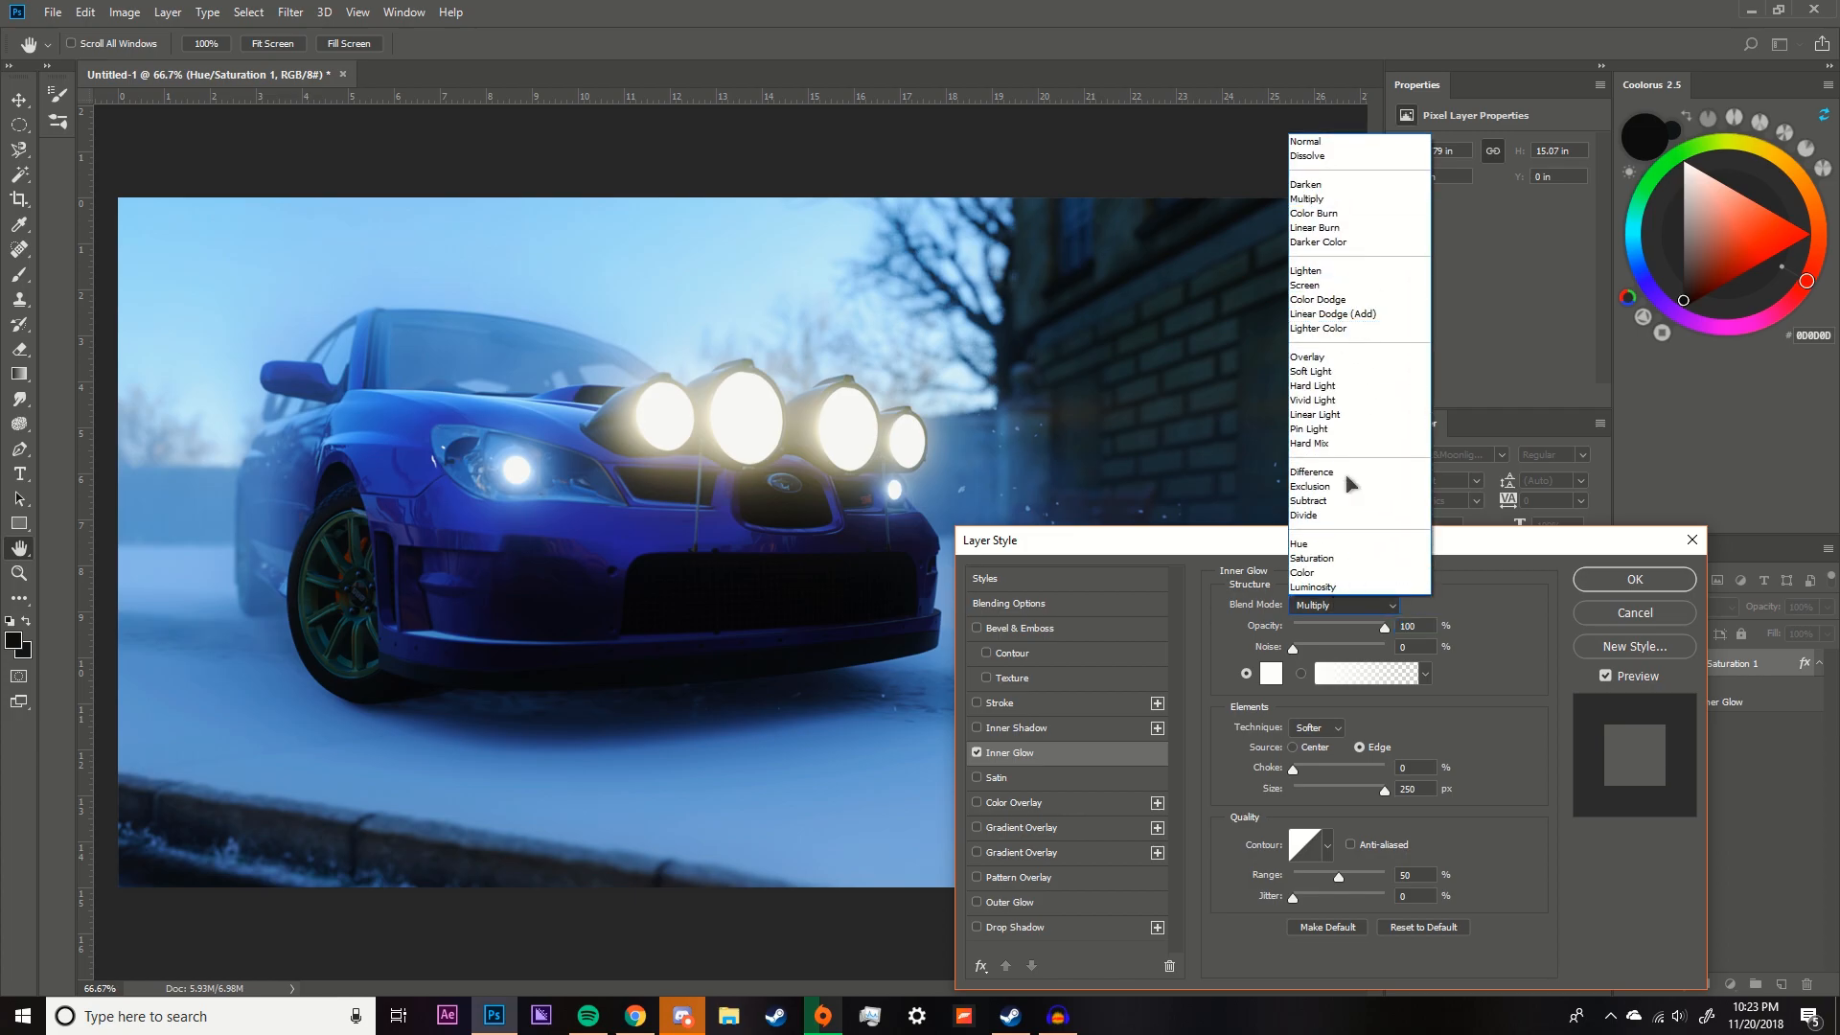
click(1346, 304)
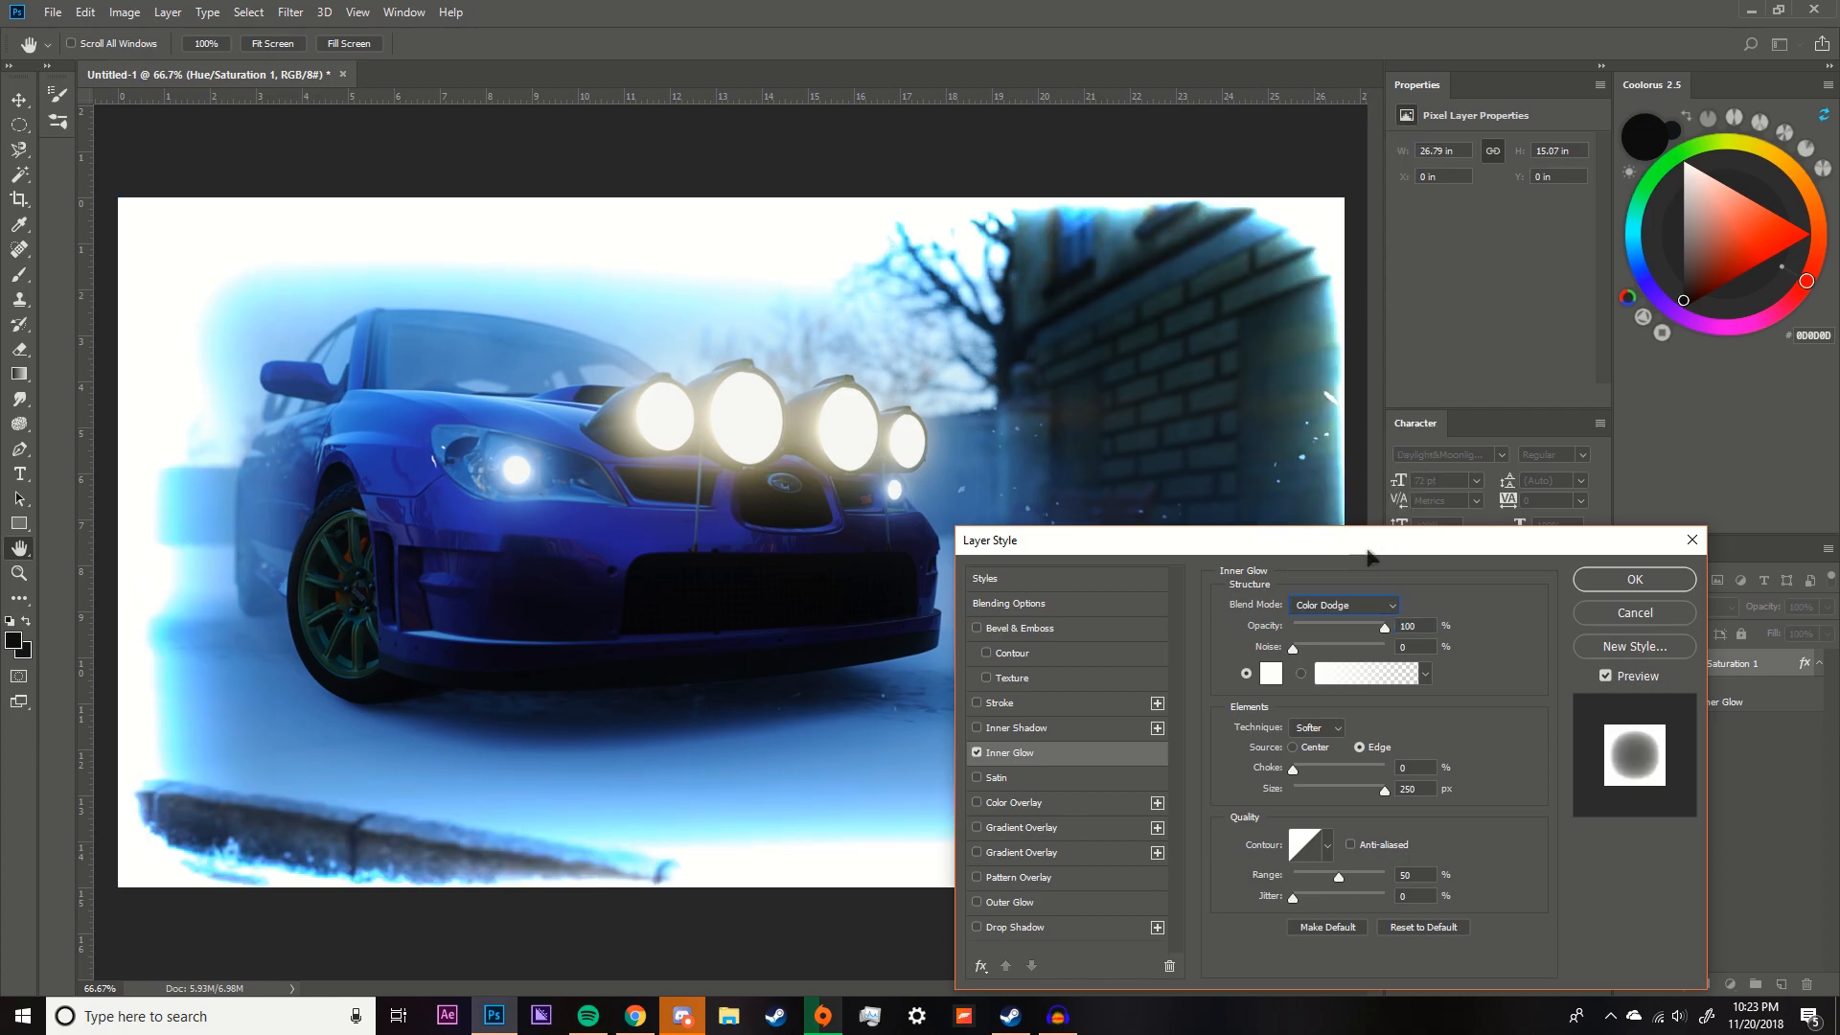
drag(1385, 628, 1335, 633)
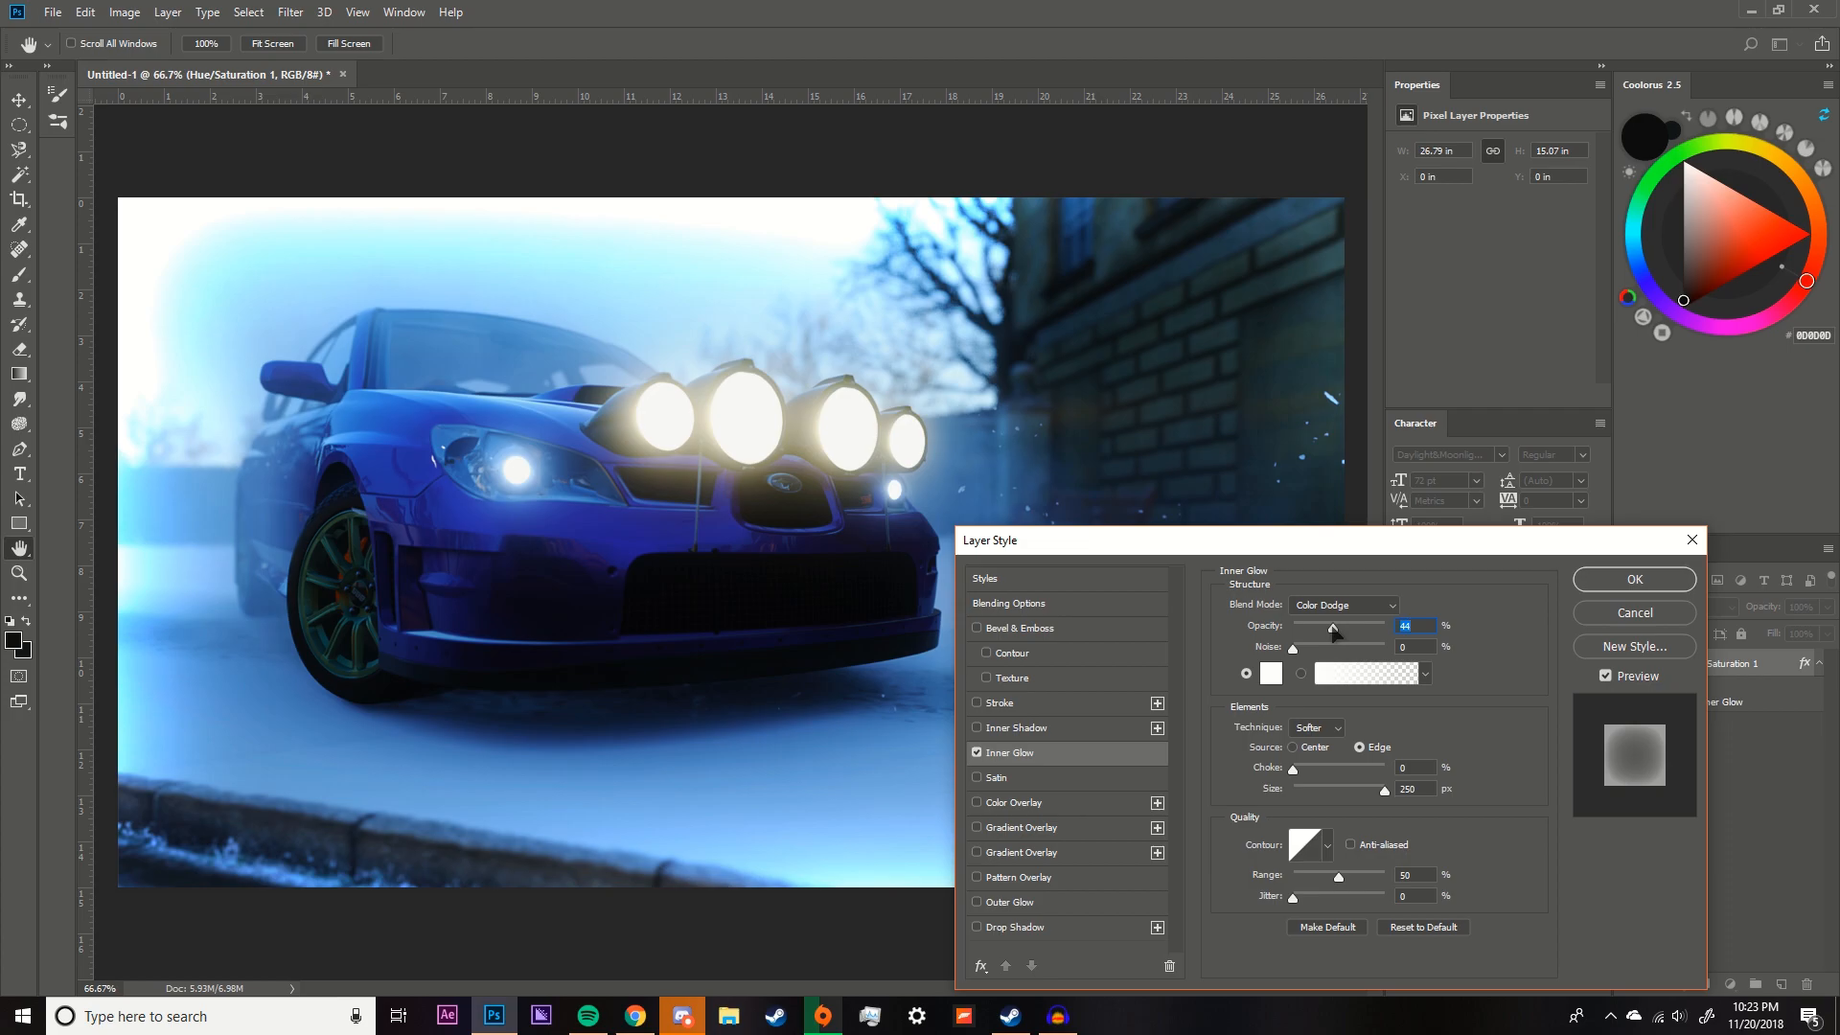
click(1586, 585)
key(u)
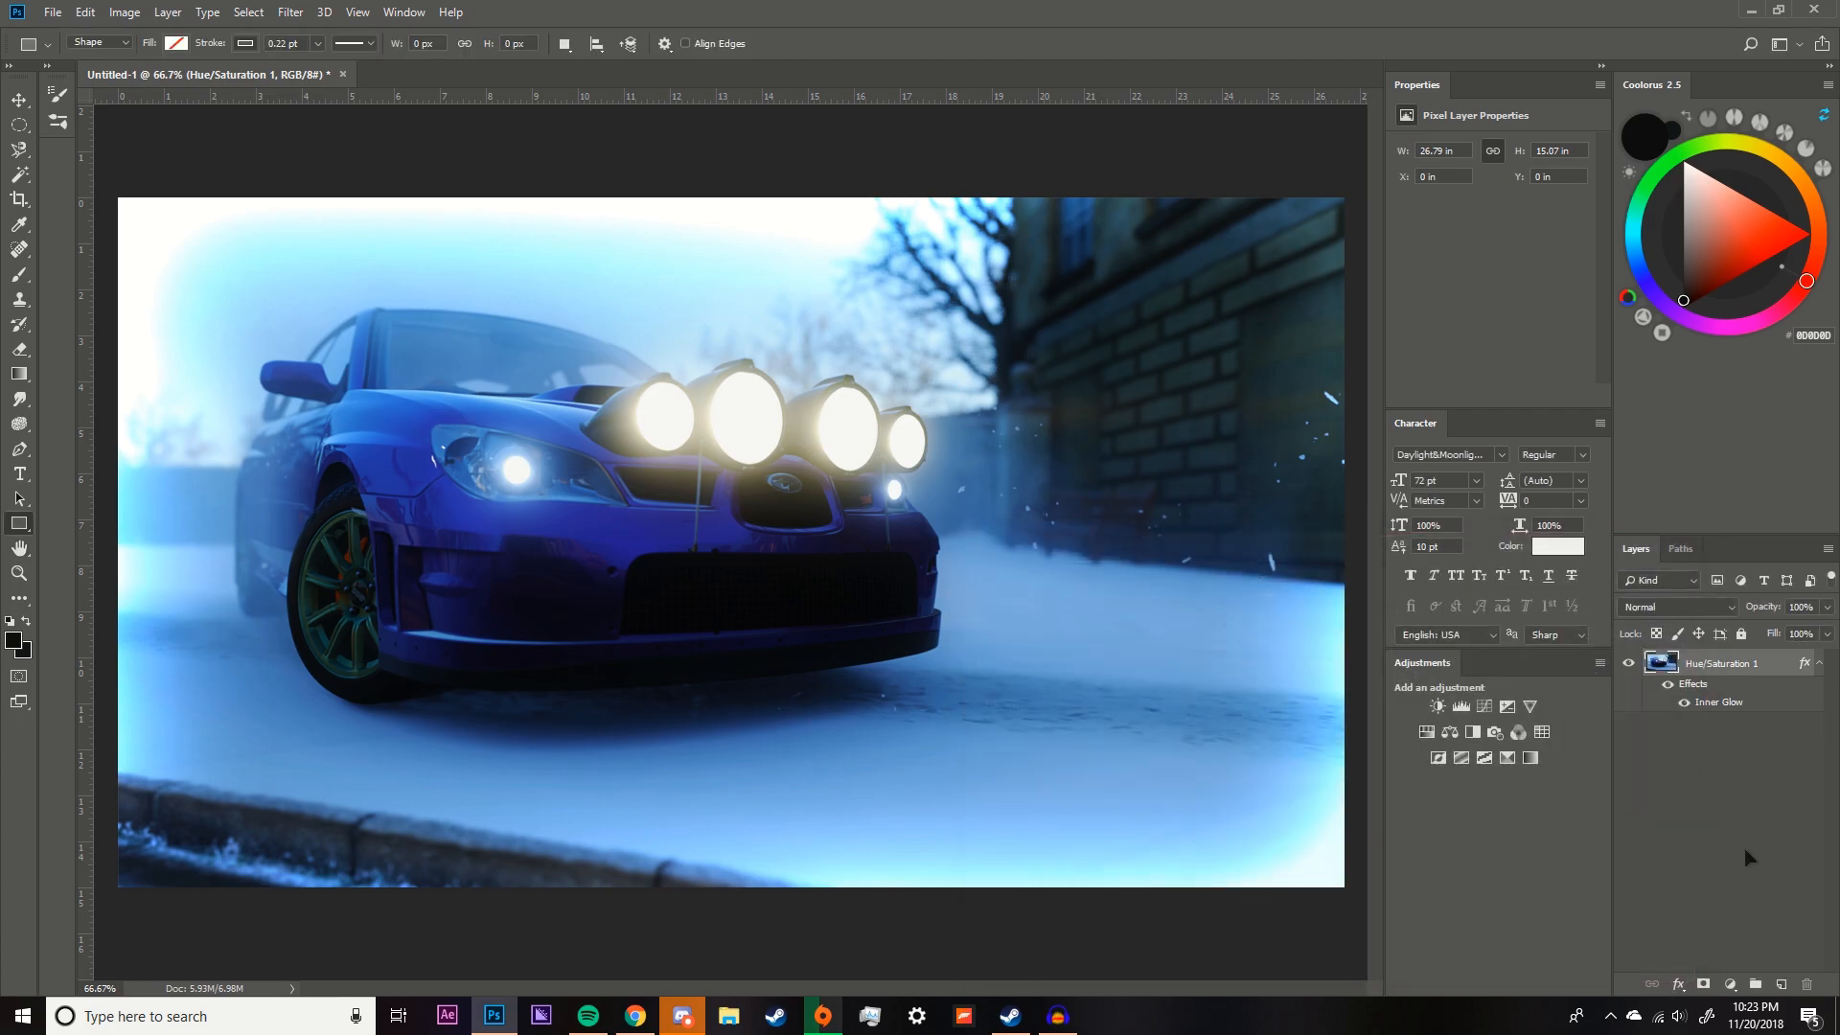
click(1749, 858)
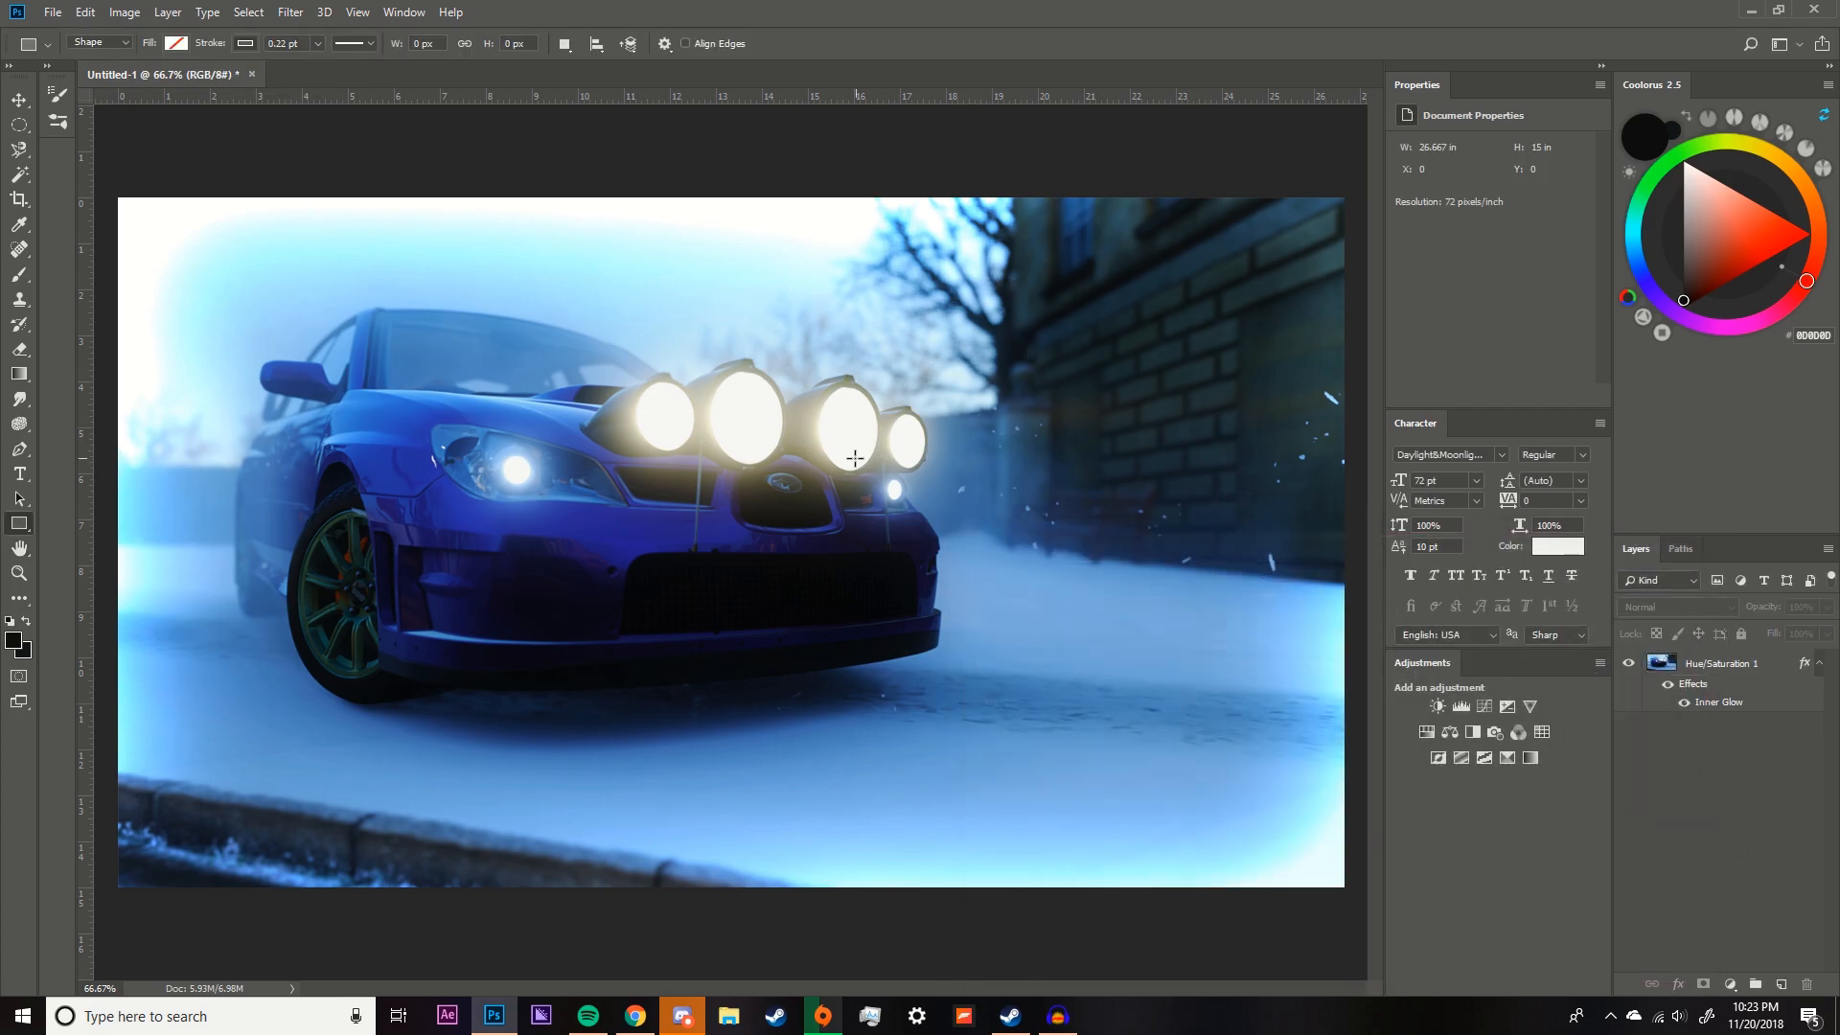